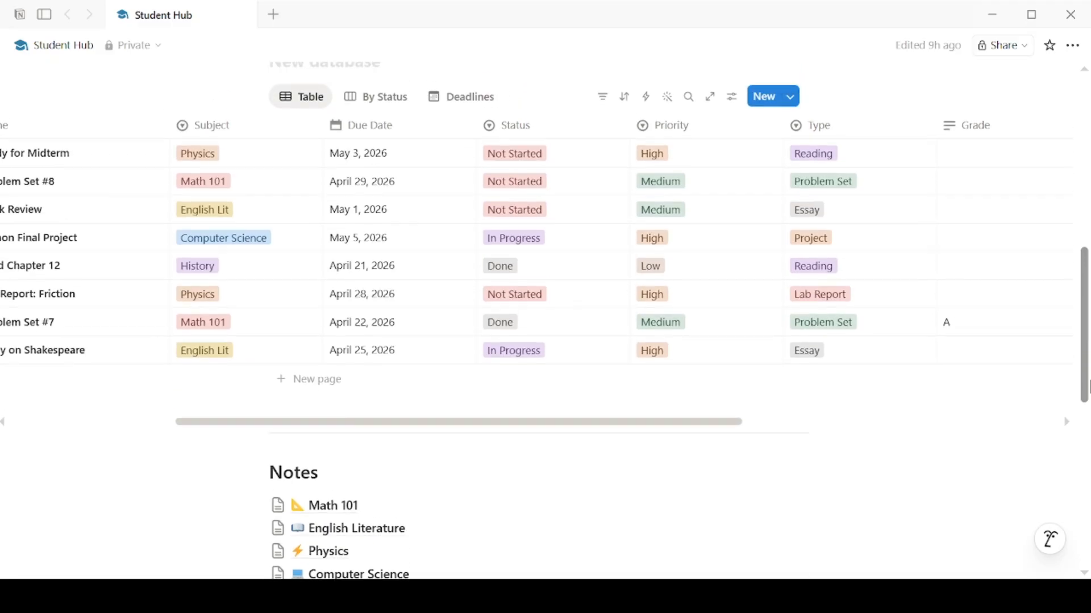
left_click_drag(731, 540, 623, 544)
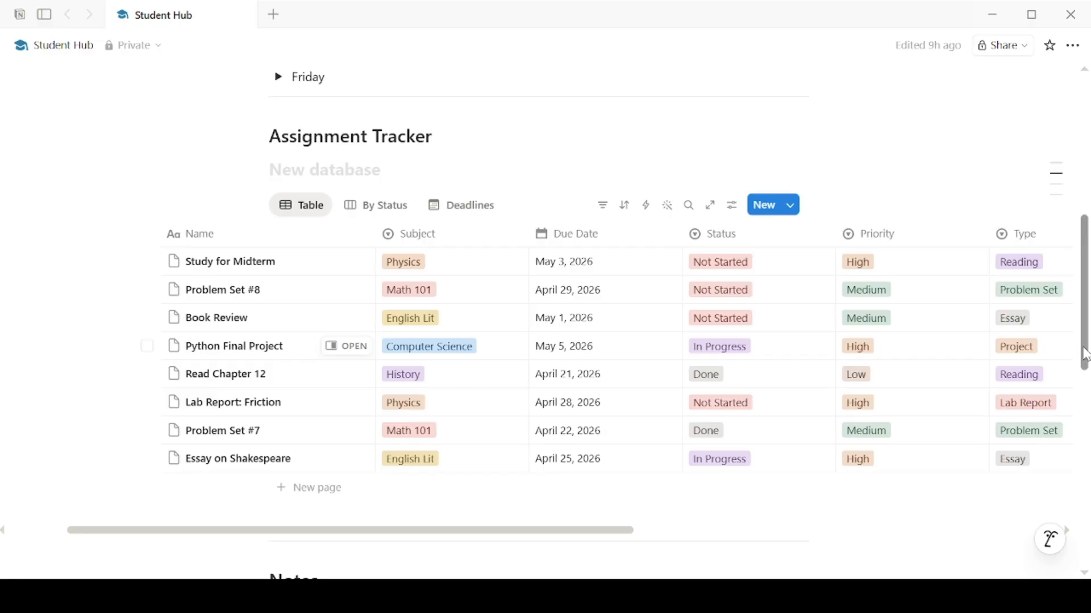
left_click_drag(1085, 355, 1083, 225)
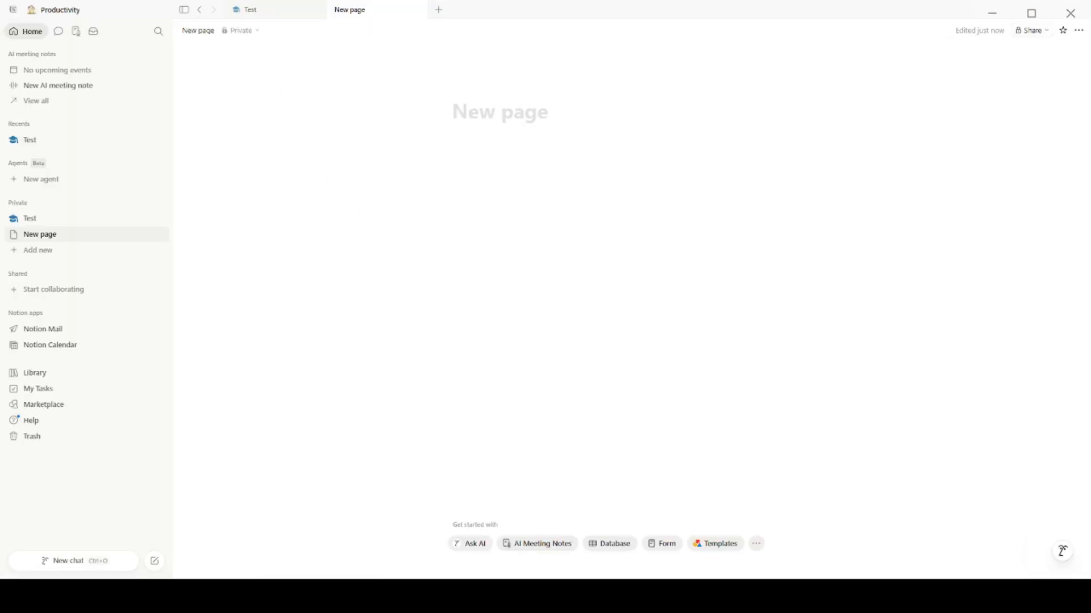
- Title the new page "Student Hub" and give it a purple graduation cap icon
type("Student")
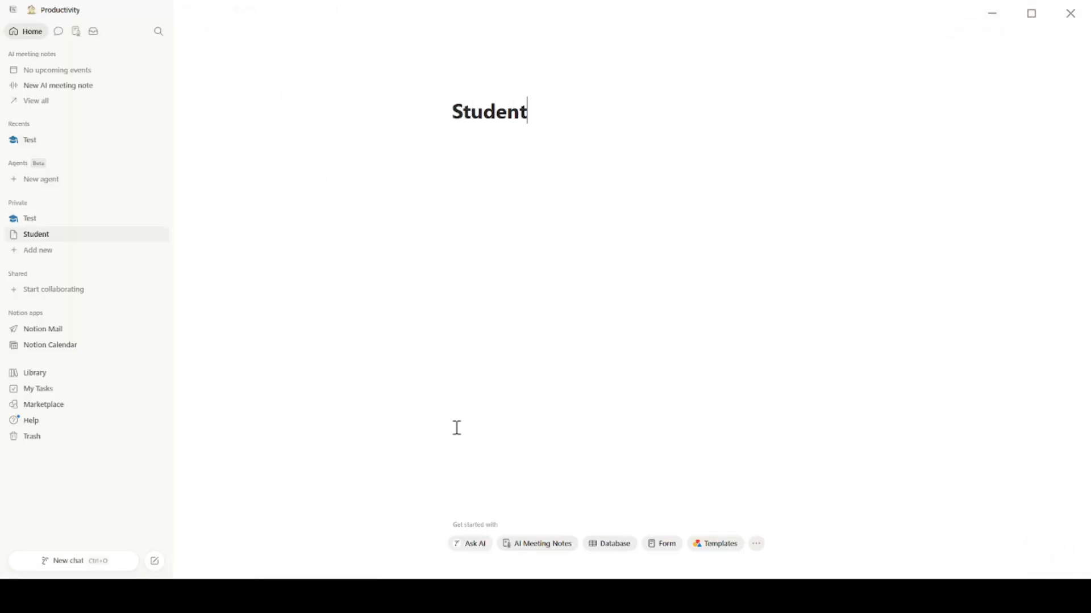
type(" Hub")
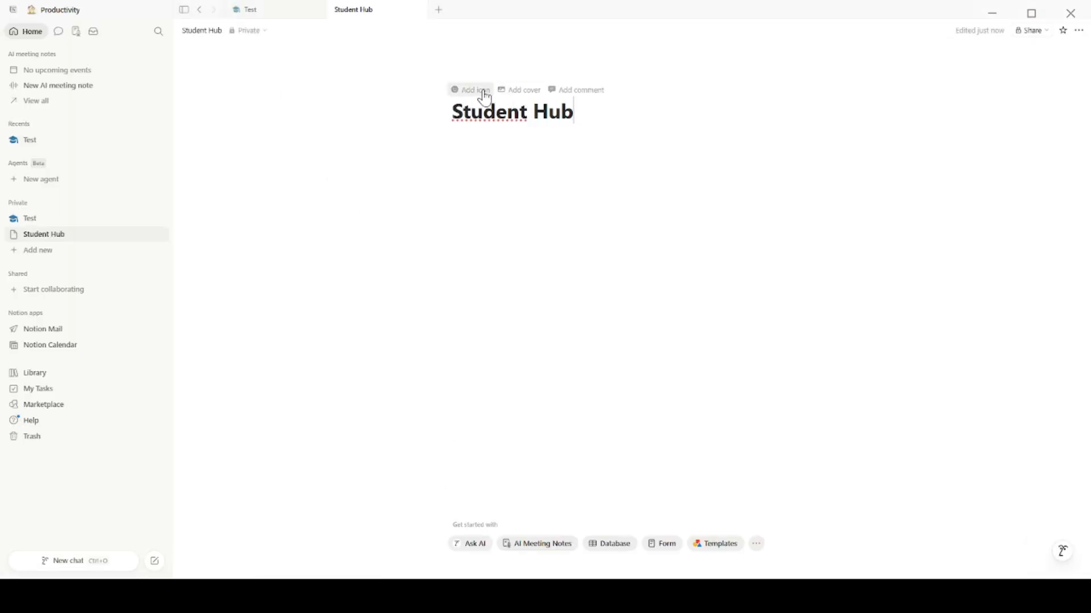
left_click(484, 90)
left_click(484, 91)
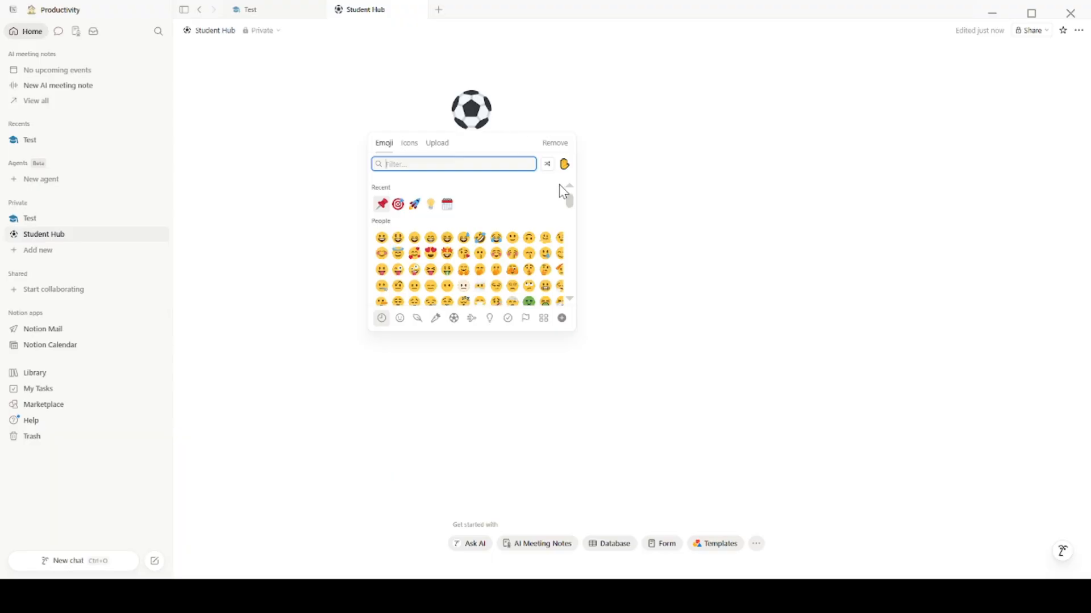
left_click(412, 144)
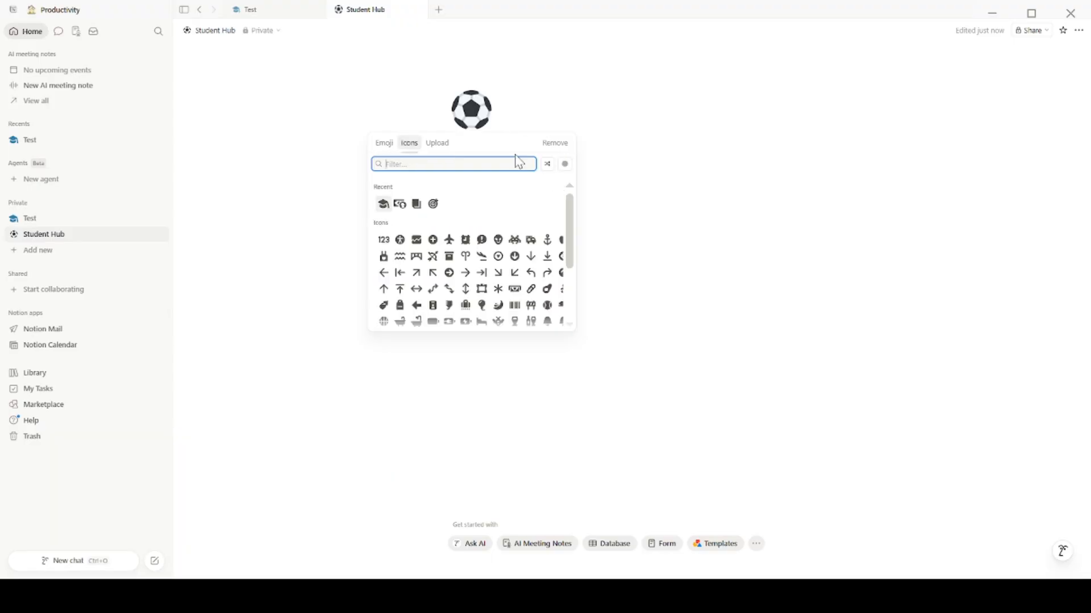
left_click(385, 204)
left_click(418, 240)
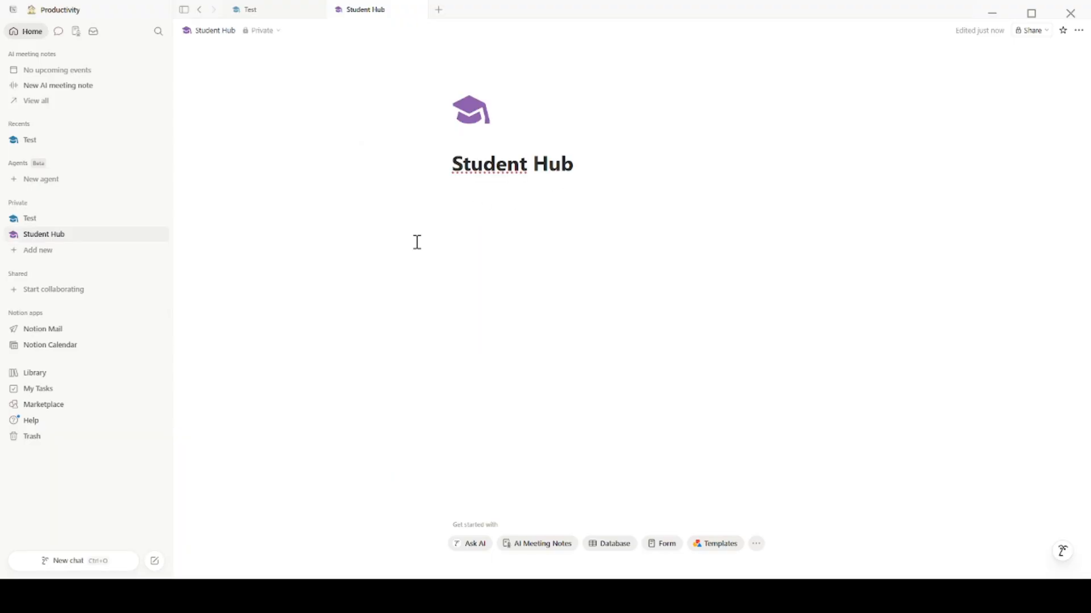
- Insert an empty callout below the page title and a divider beneath it
left_click(585, 212)
type("/c")
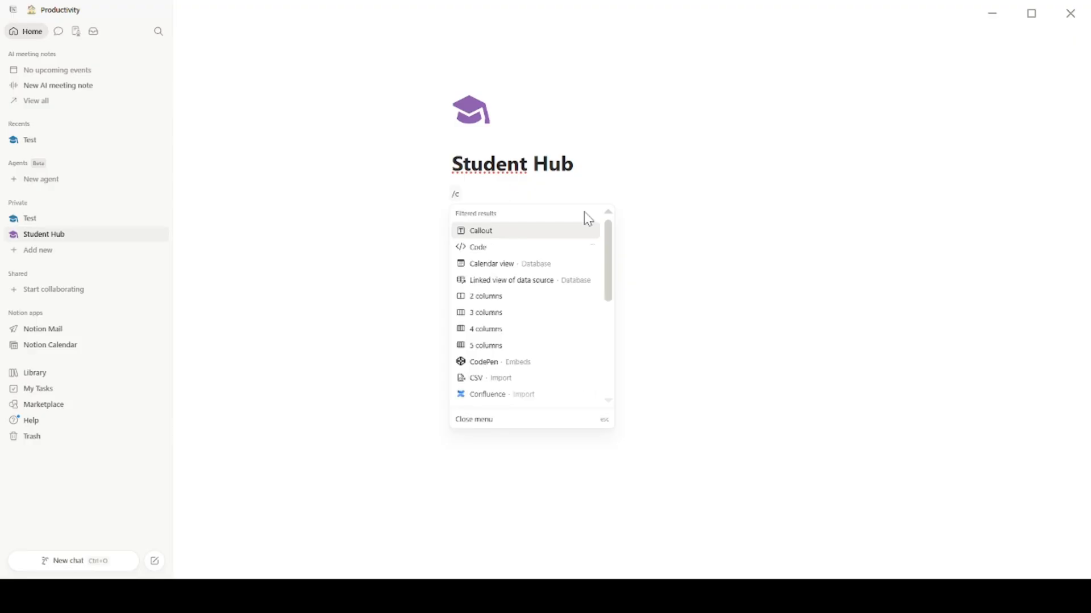
left_click(499, 231)
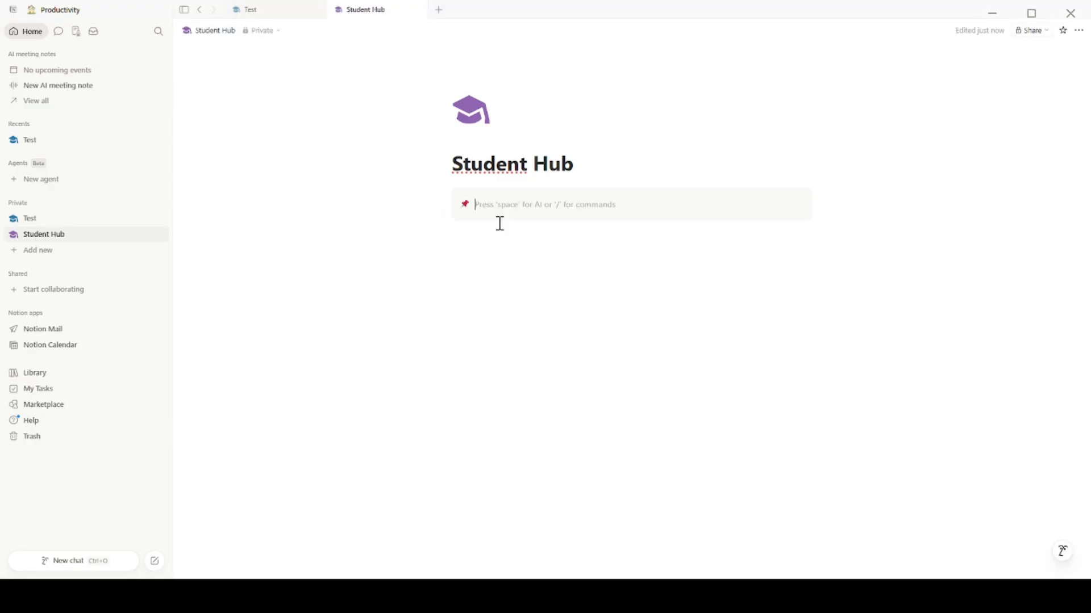
left_click(503, 256)
type("/di")
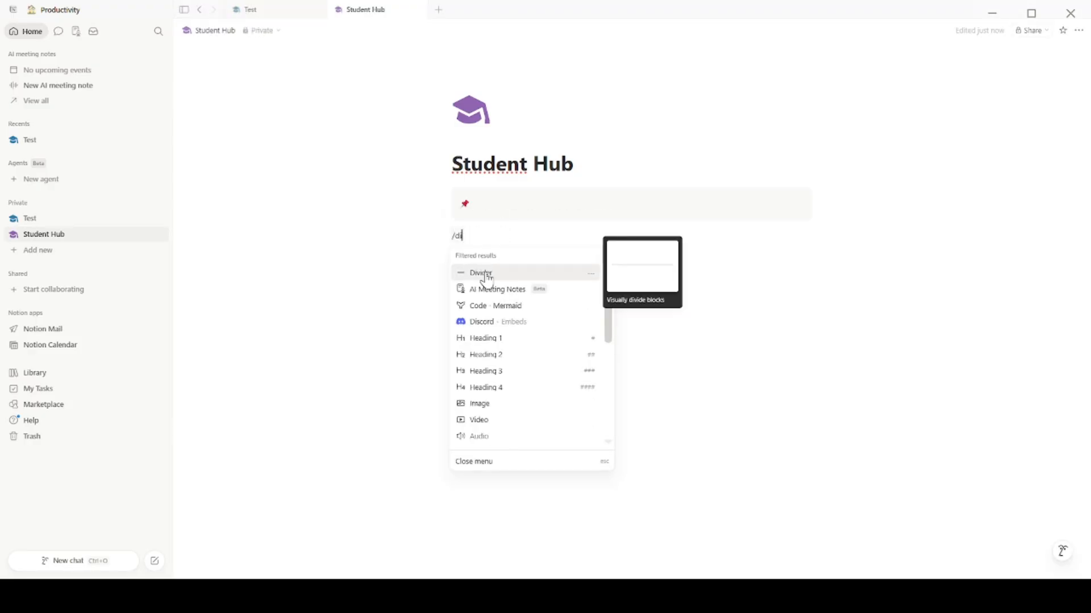
left_click(487, 275)
- Add a Heading 1 reading "Class Schedule" below the divider and delete the surplus empty heading under it
type("# ")
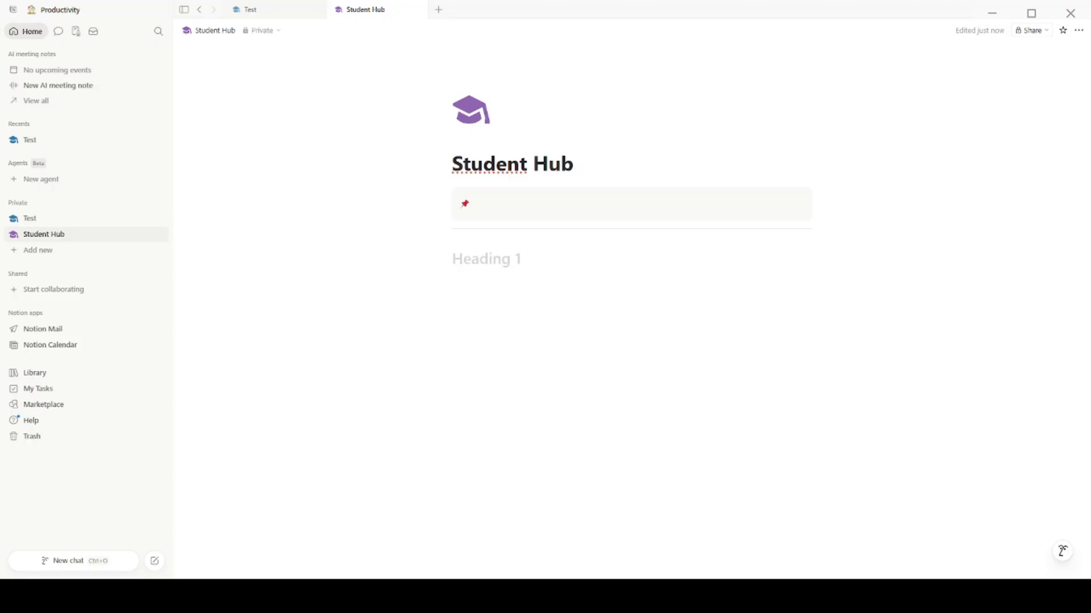
type("/")
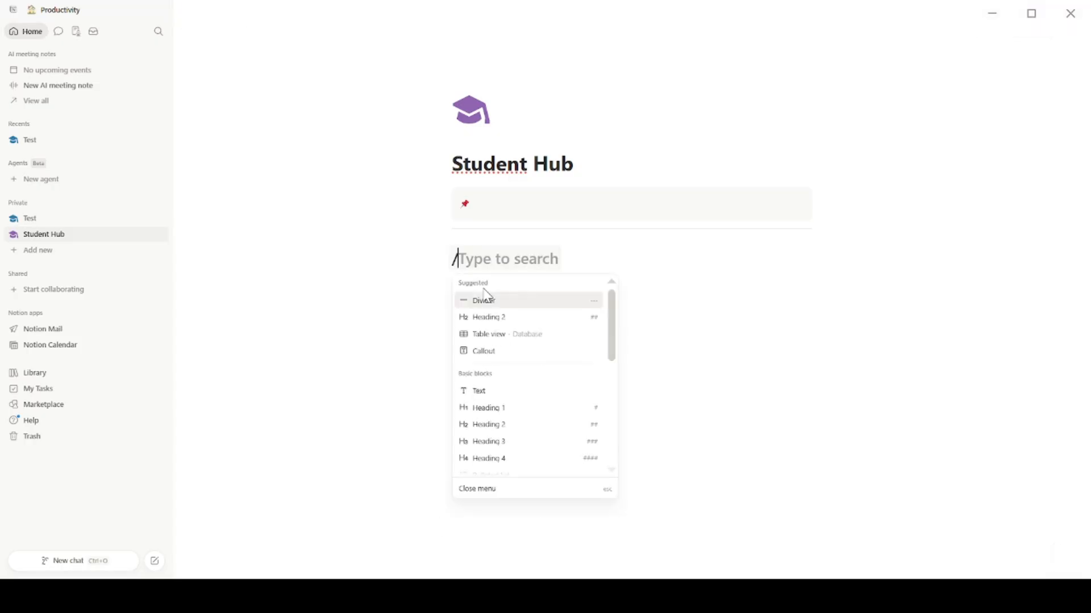
left_click(502, 407)
left_click(481, 260)
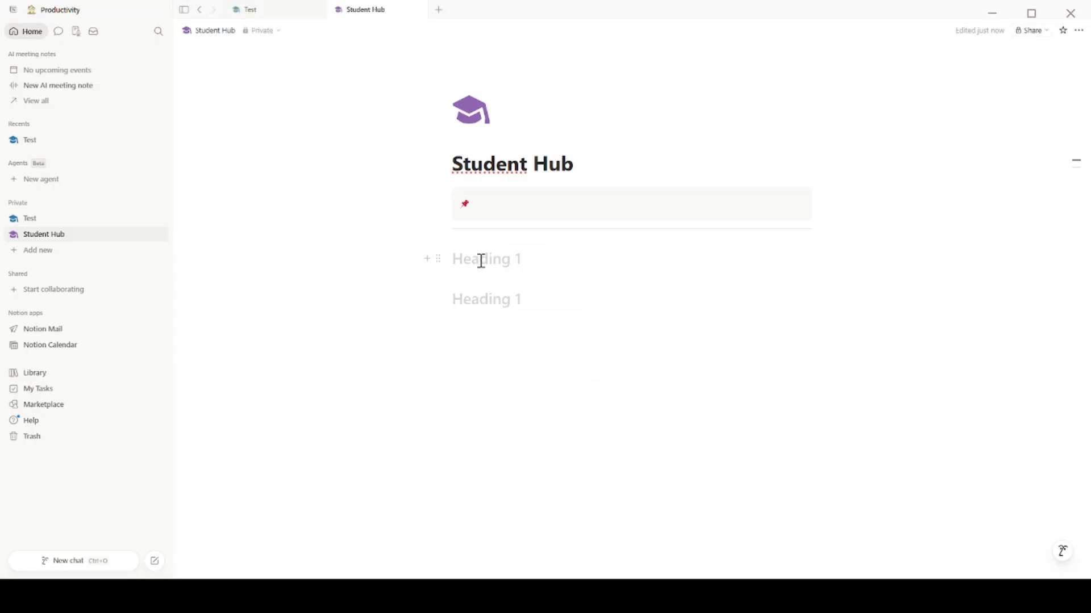
type("Class Schedule")
left_click(502, 304)
left_click(438, 299)
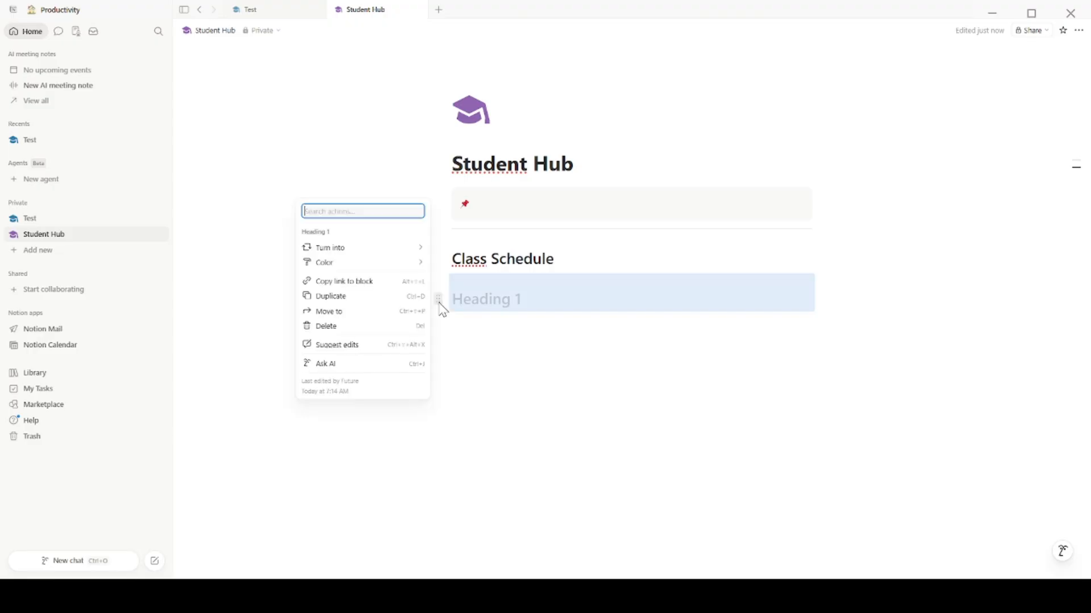
left_click(385, 327)
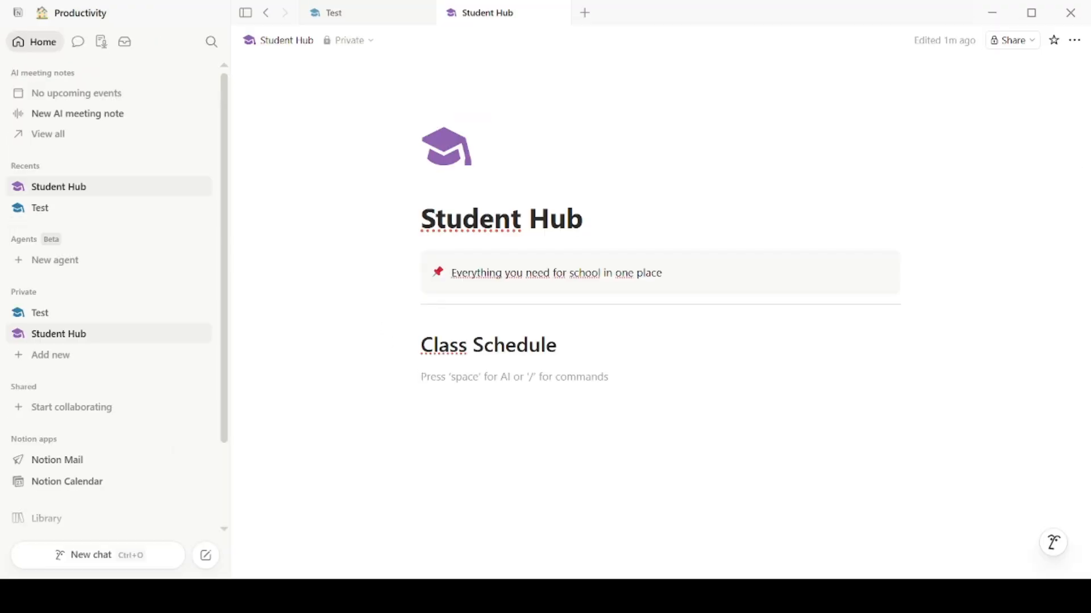
- Add a Monday toggle listing 9:00 AM Math 101 (Room 204), 11:00 AM English Literature (Room 310) and 2:00 PM Physics Lab (Science Building)
type("/to")
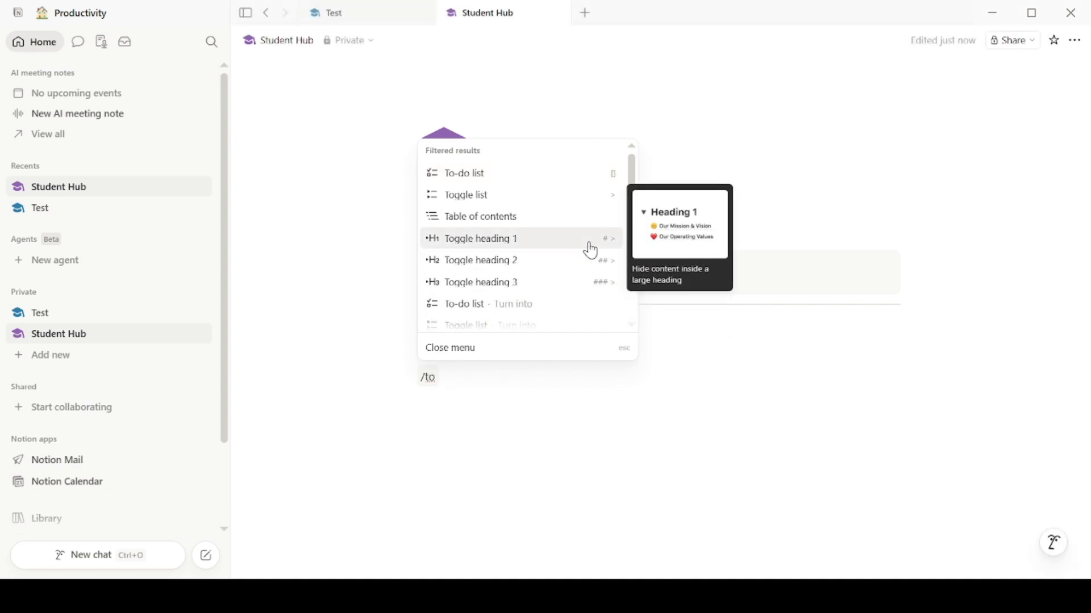
left_click(503, 196)
type("Monday")
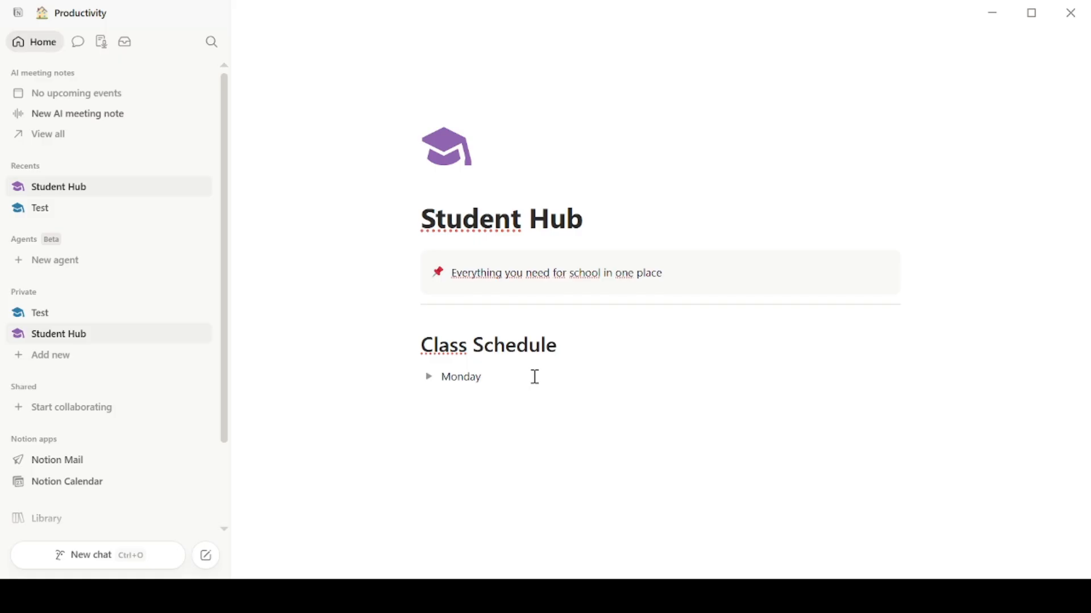
left_click(428, 377)
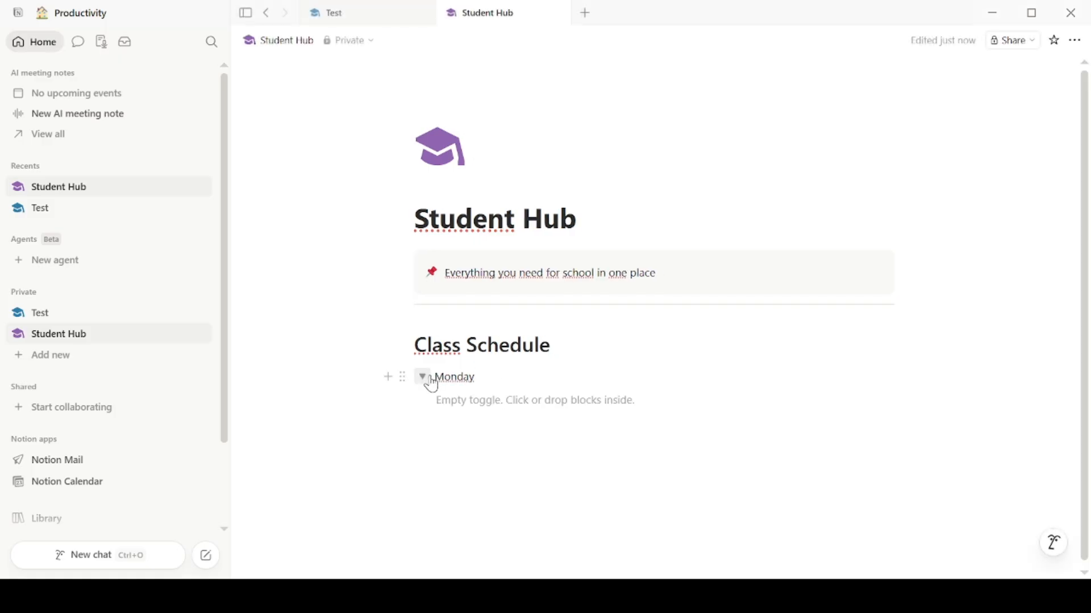
left_click(448, 405)
type("9:00 AM — Math 101 (Room 204) 11:00 AM — English Literature (Room 310) 2:00 PM — Physics Lab (Science Building)")
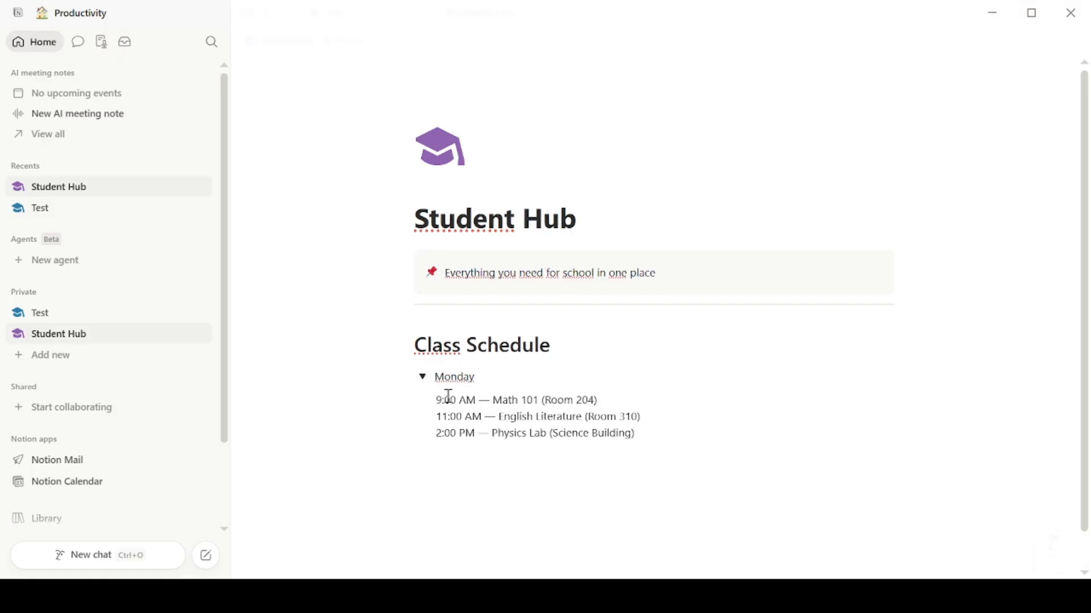
- Add a Tuesday toggle below Monday listing 10:00 AM Computer Science (Room 115) and 1:00 PM History (Room 208)
key("Return")
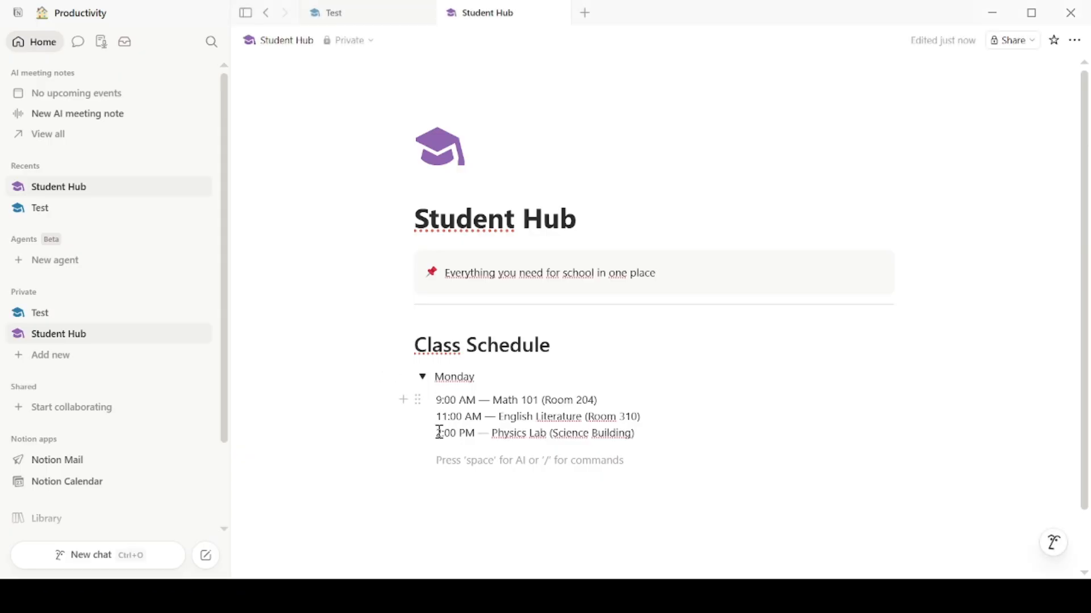
key("Escape")
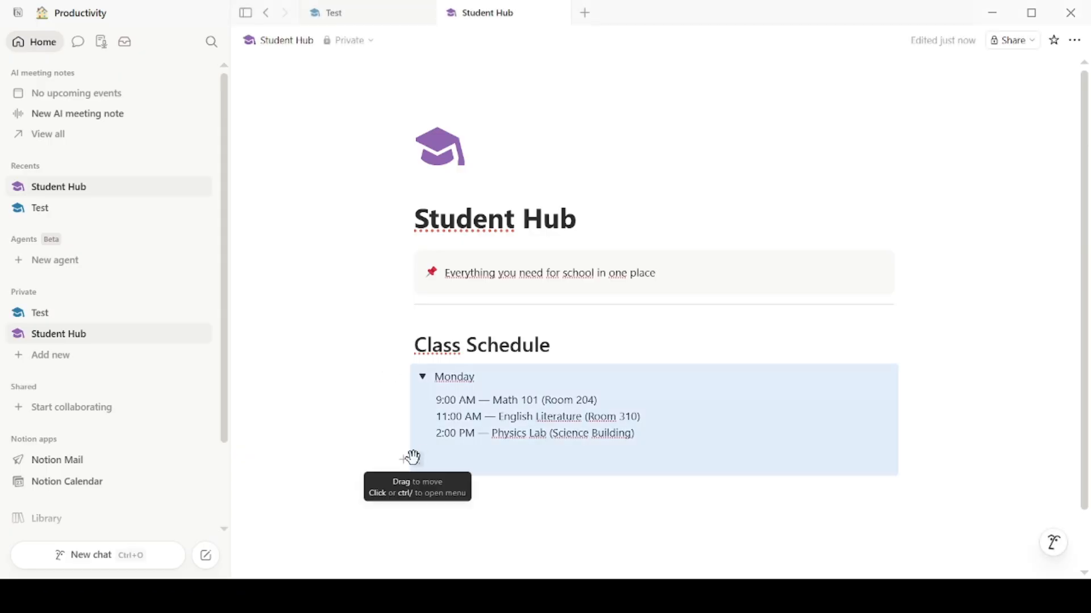
key("Return")
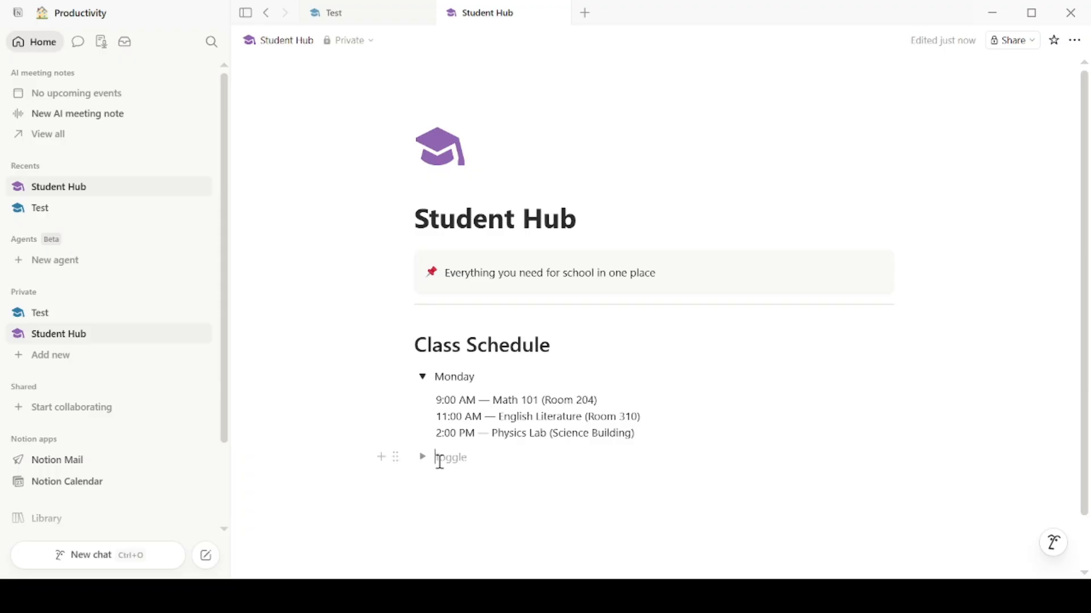
type("Tuesday")
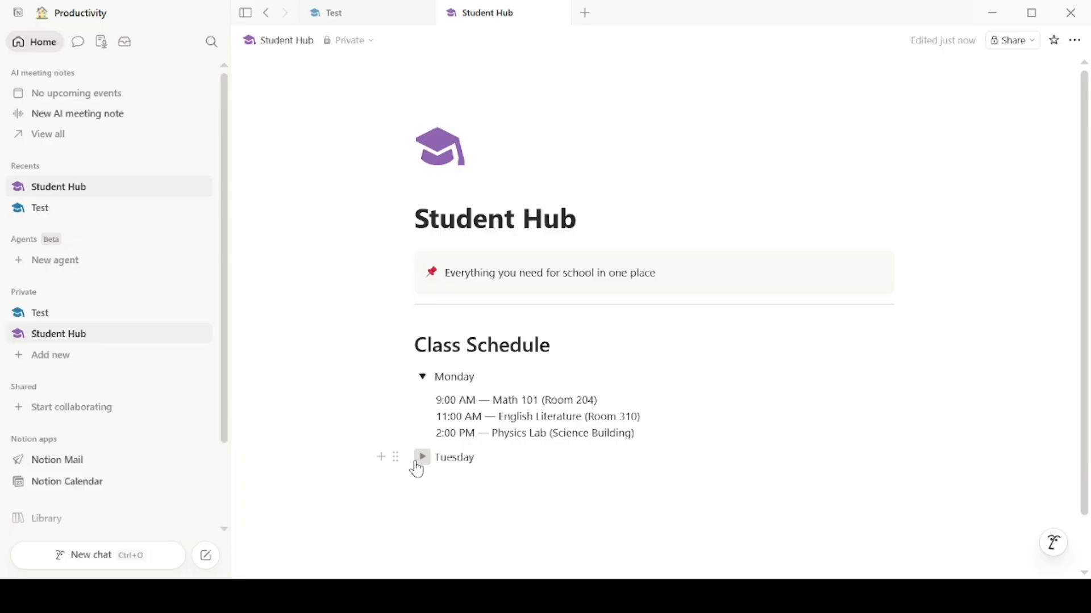
left_click(422, 458)
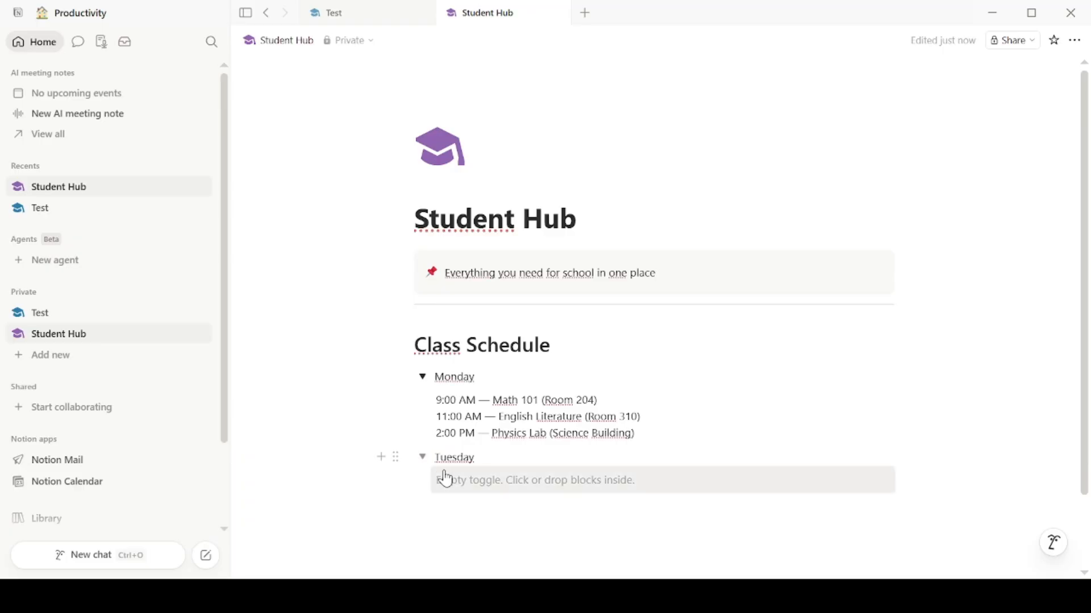
left_click(450, 478)
type("10:00 AM — Computer Science (Room 115) 1:00 PM — History (Room 208)")
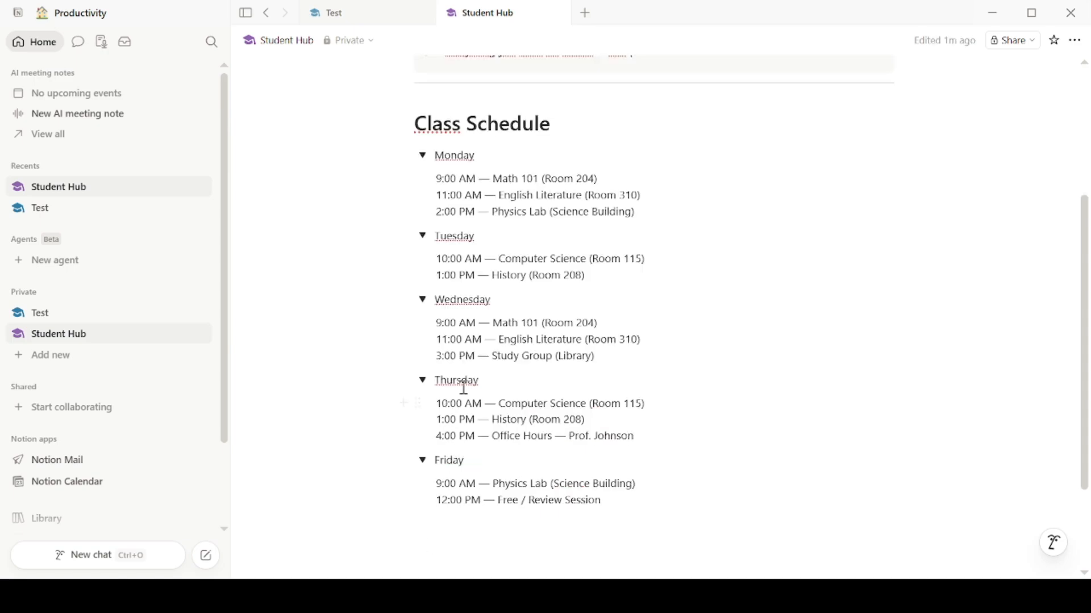
- Collapse all the weekday toggles from Monday to Friday under Class Schedule
left_click(423, 307)
left_click(423, 322)
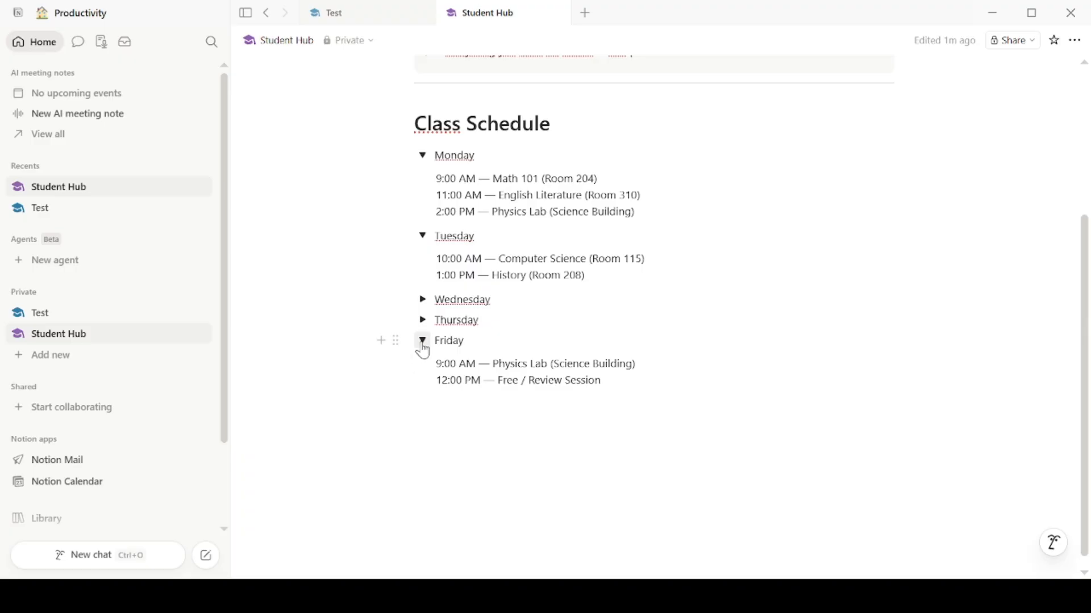
left_click(422, 340)
left_click(422, 269)
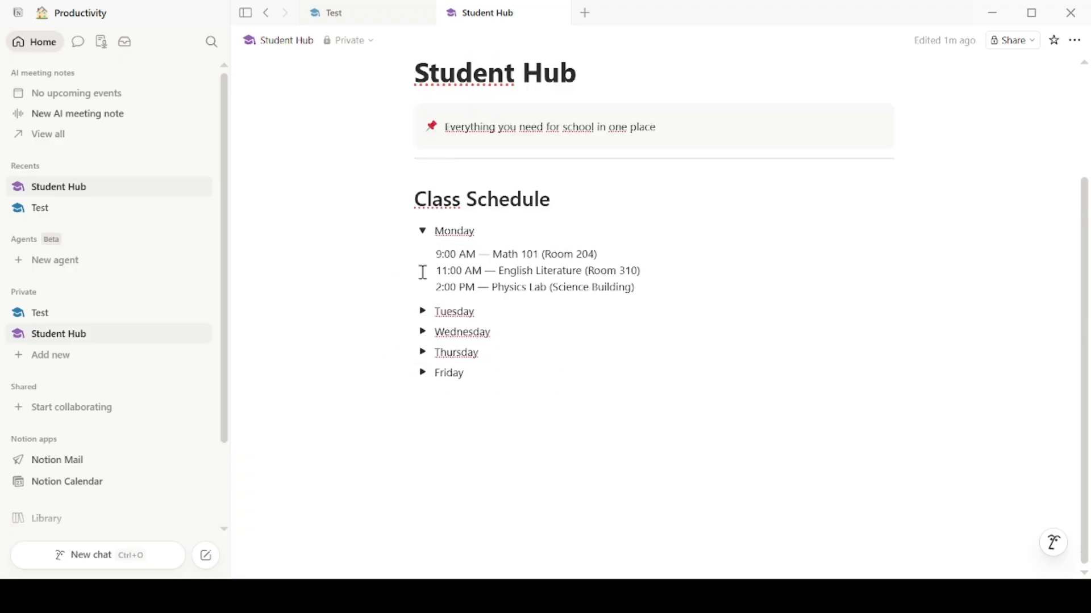
left_click(422, 233)
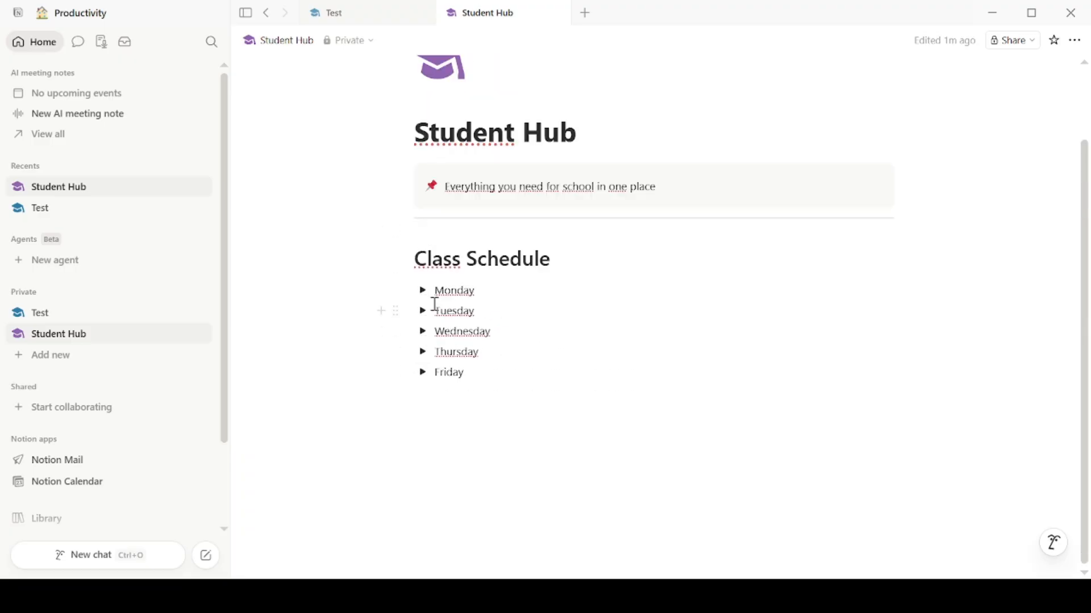
- Expand the weekday toggles one after another to review their class entries
left_click(422, 290)
left_click(422, 312)
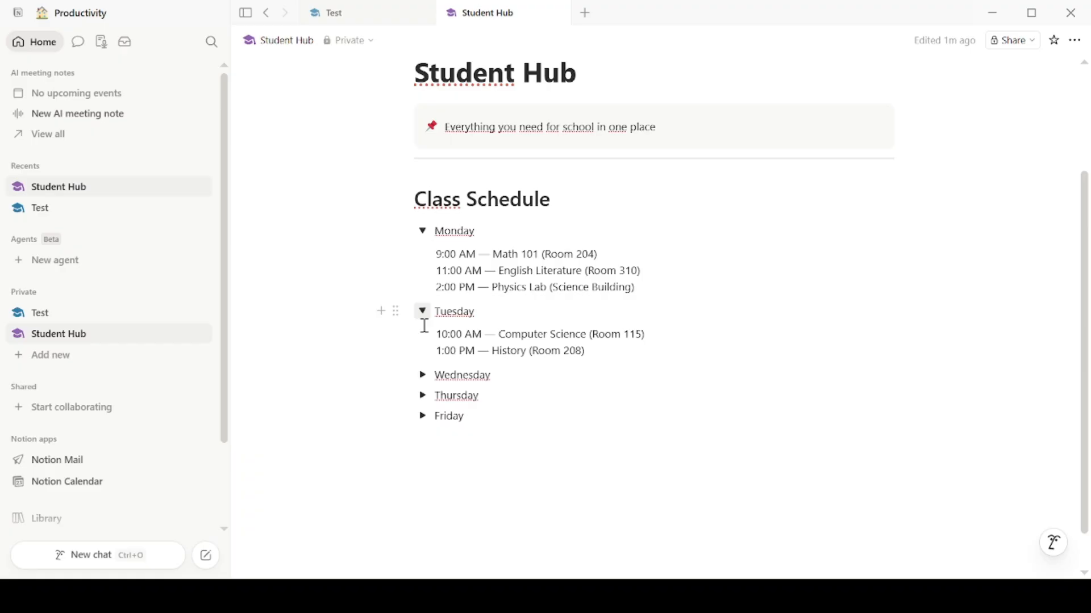
left_click(422, 375)
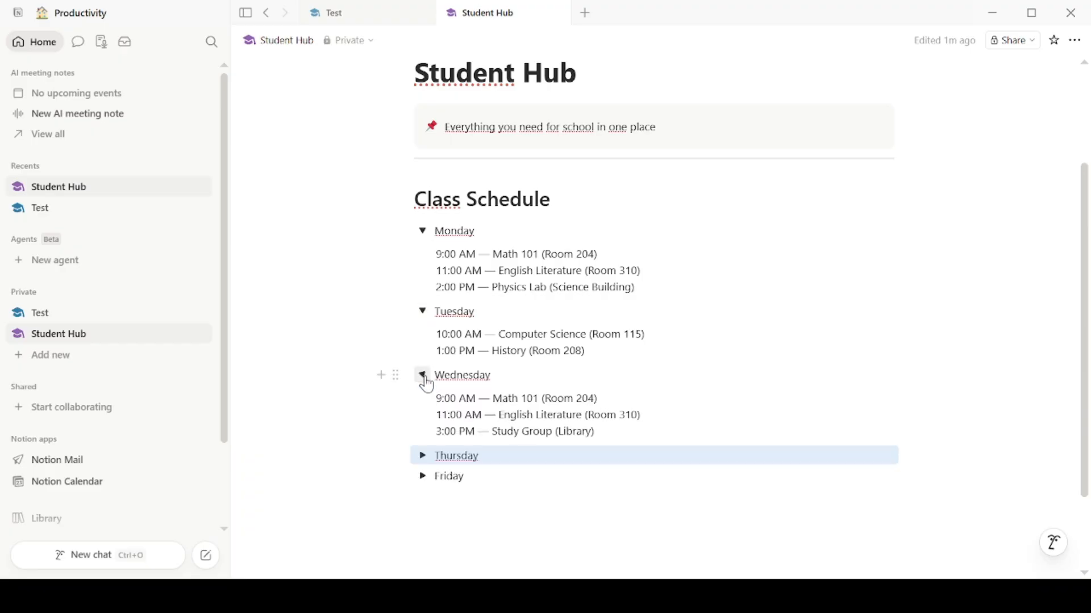
left_click(422, 457)
left_click(422, 537)
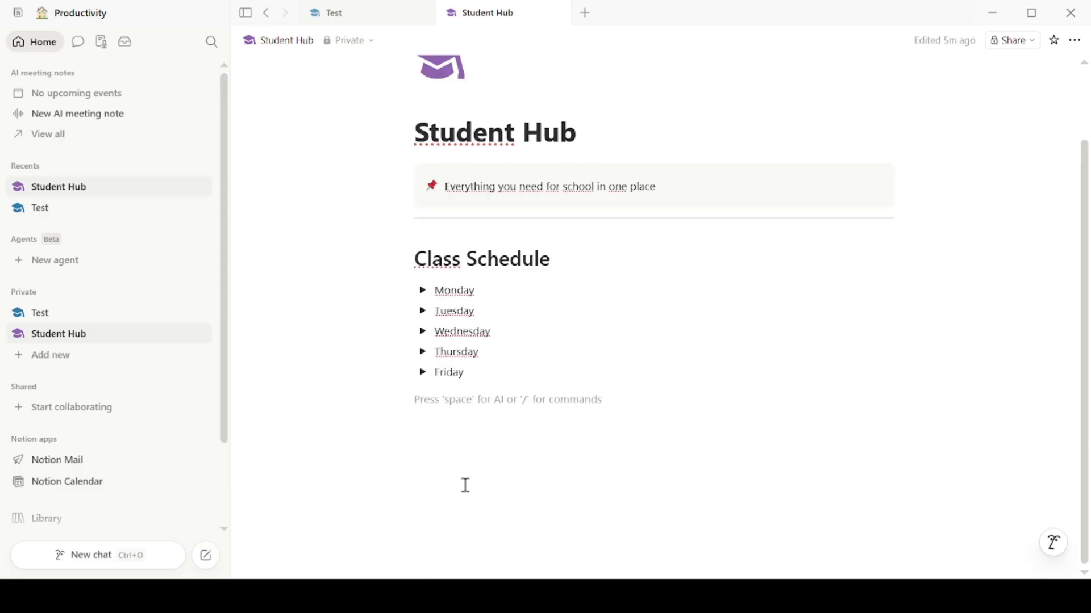
- Add a divider below the Friday toggle, followed by a level 2 heading reading "Assignment Tracker"
type("/di")
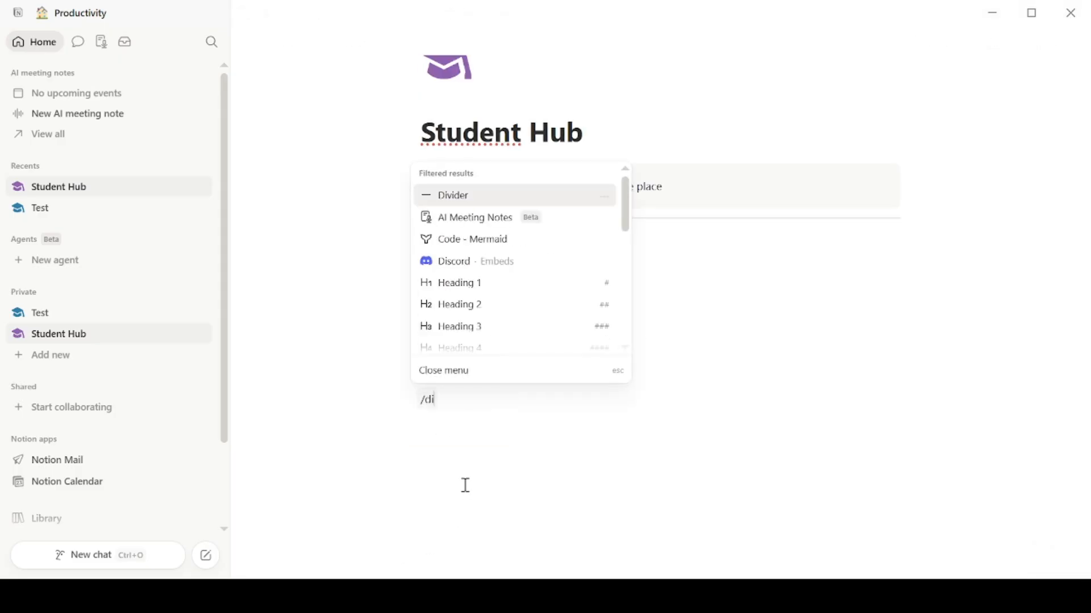
left_click(479, 197)
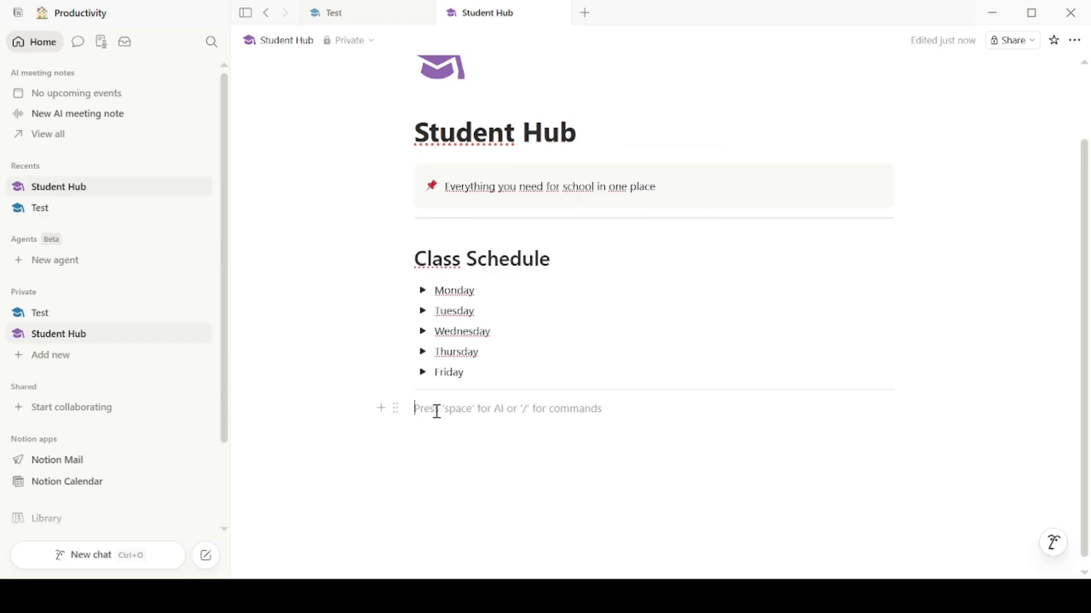
type("/")
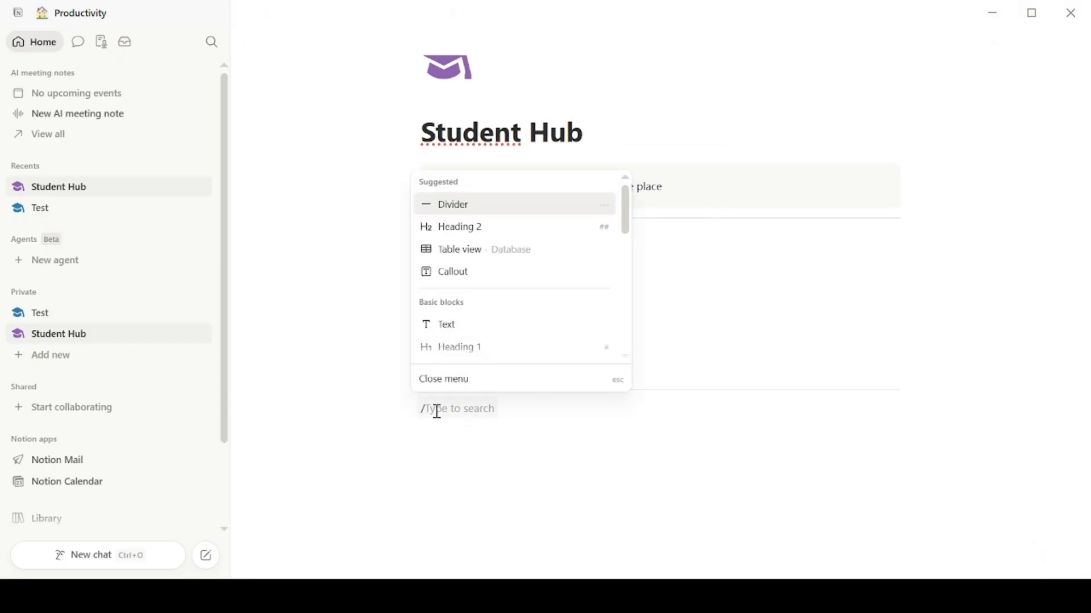
type("he")
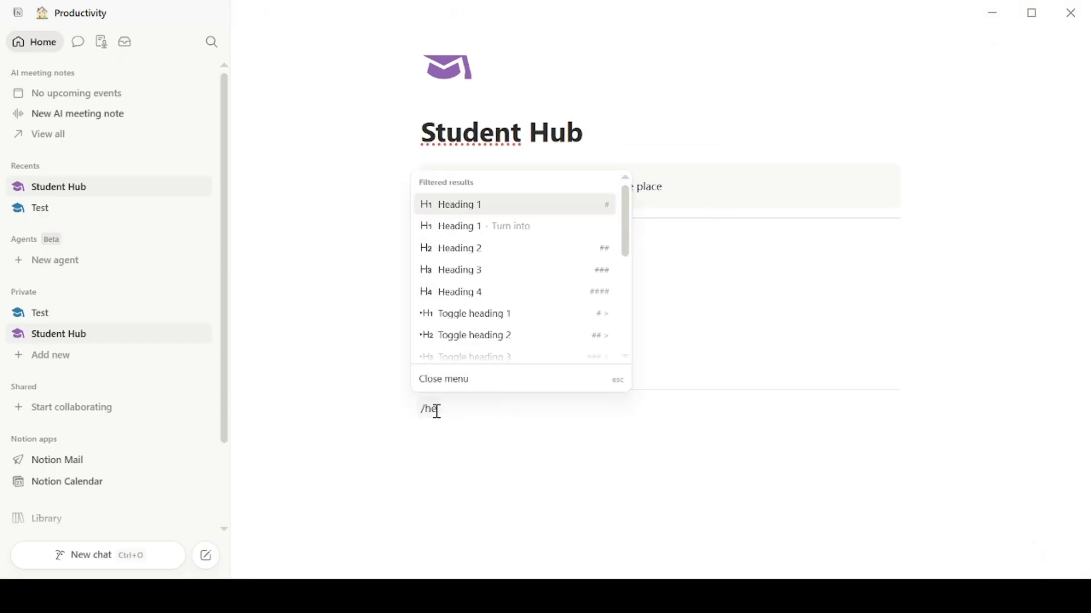
left_click(477, 250)
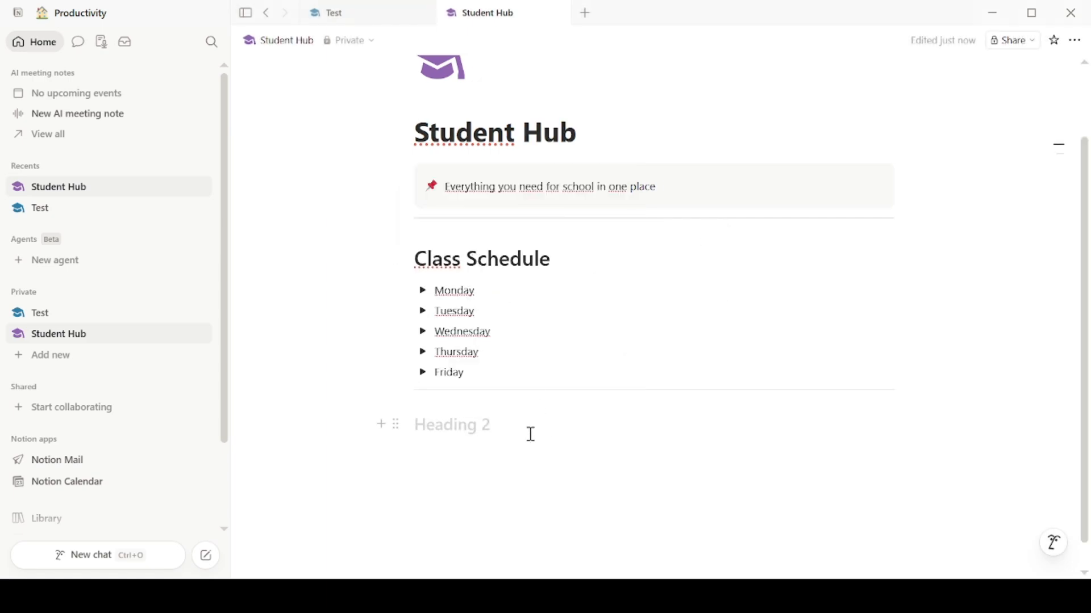
type("Assignment Tracker")
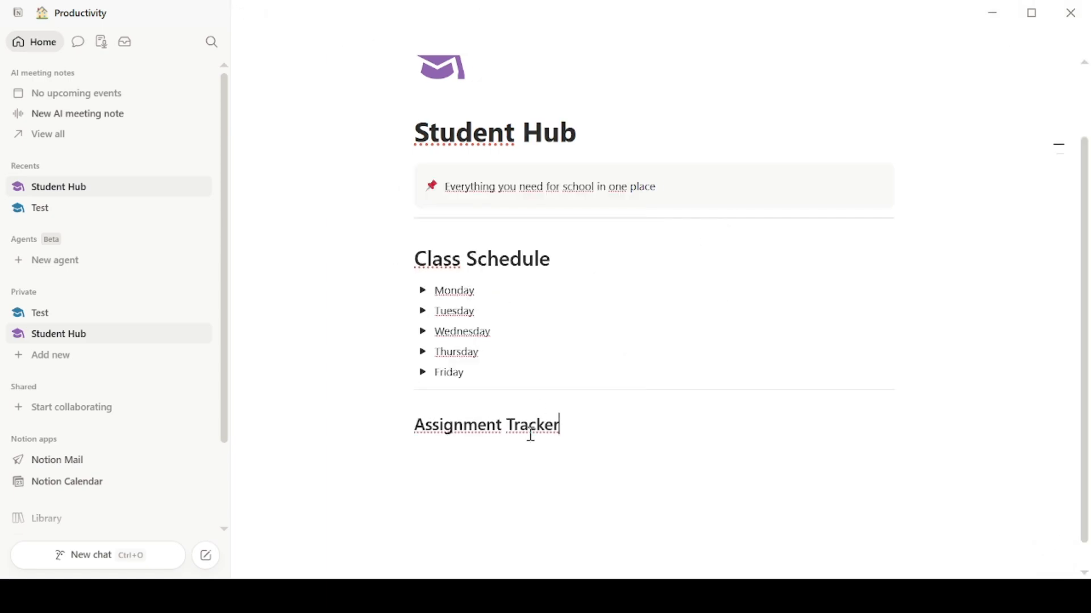
key("Return")
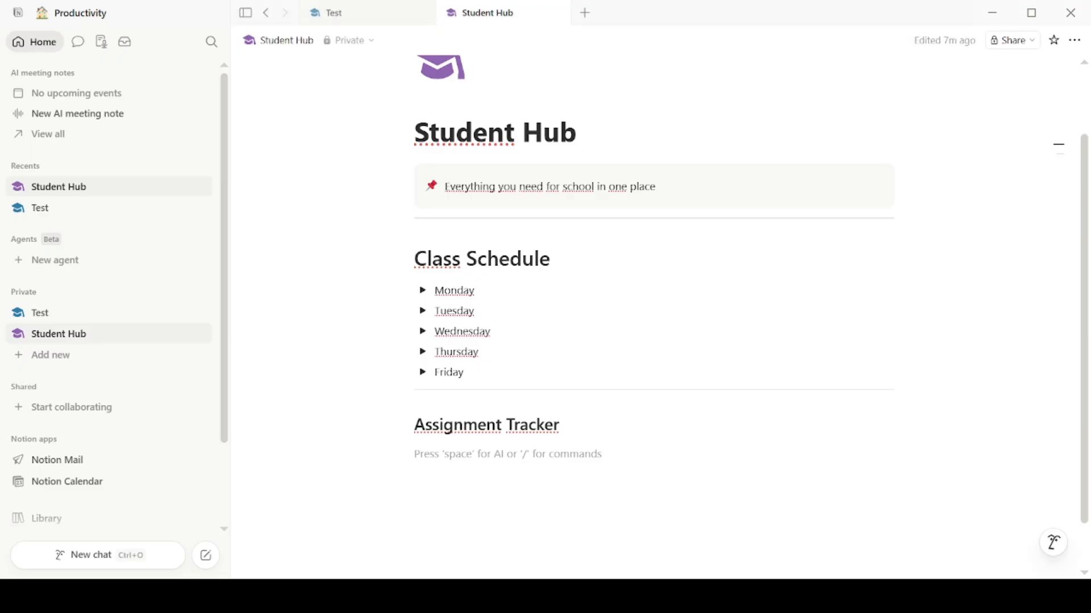
- Insert a table view database under the Assignment Tracker heading and dismiss the data source choices
type("/")
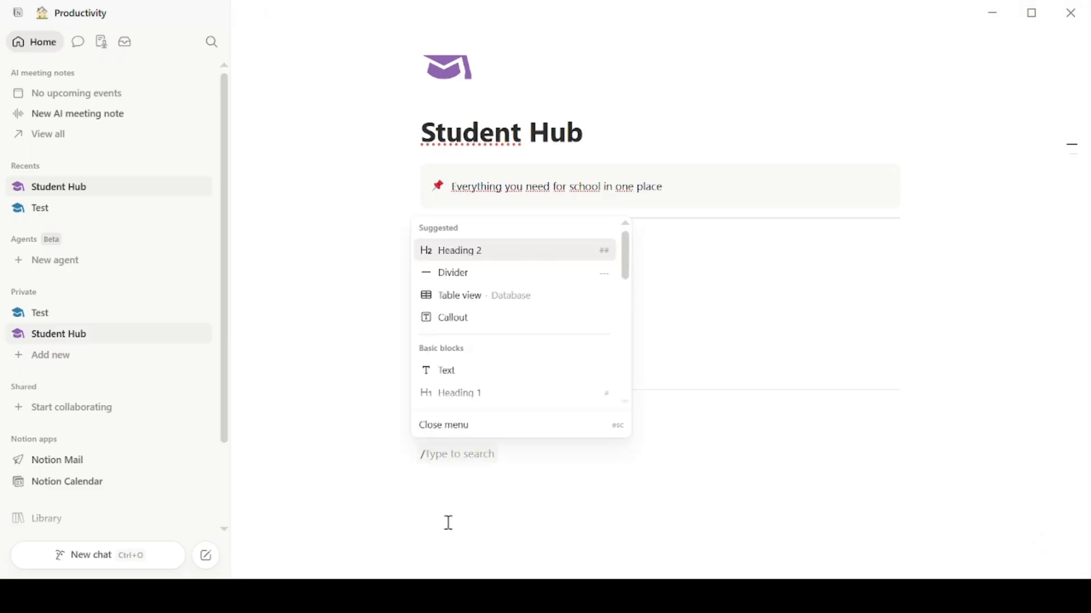
type("tab")
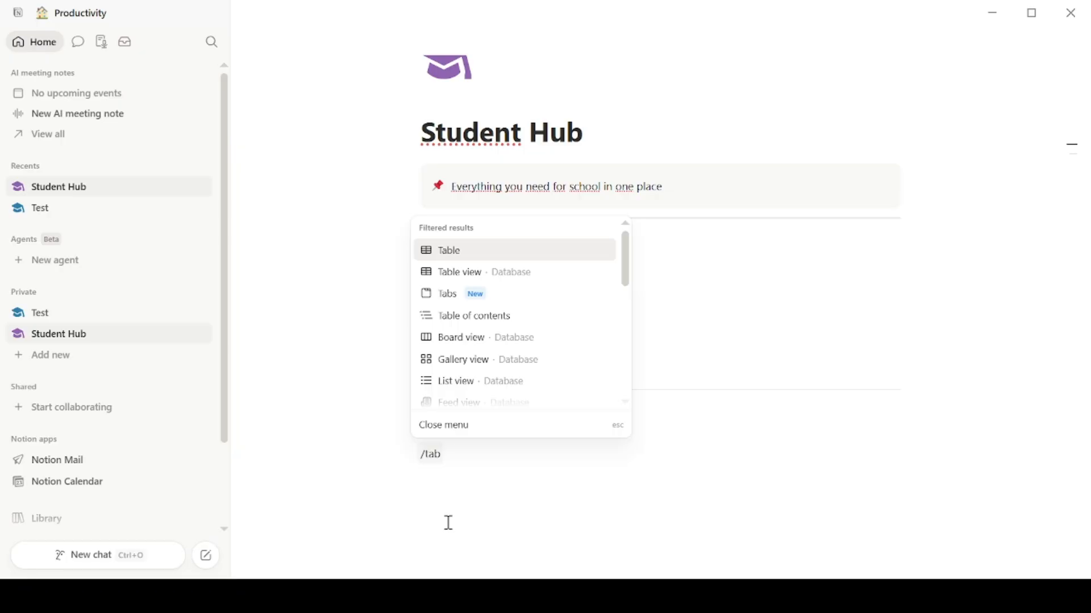
left_click(514, 283)
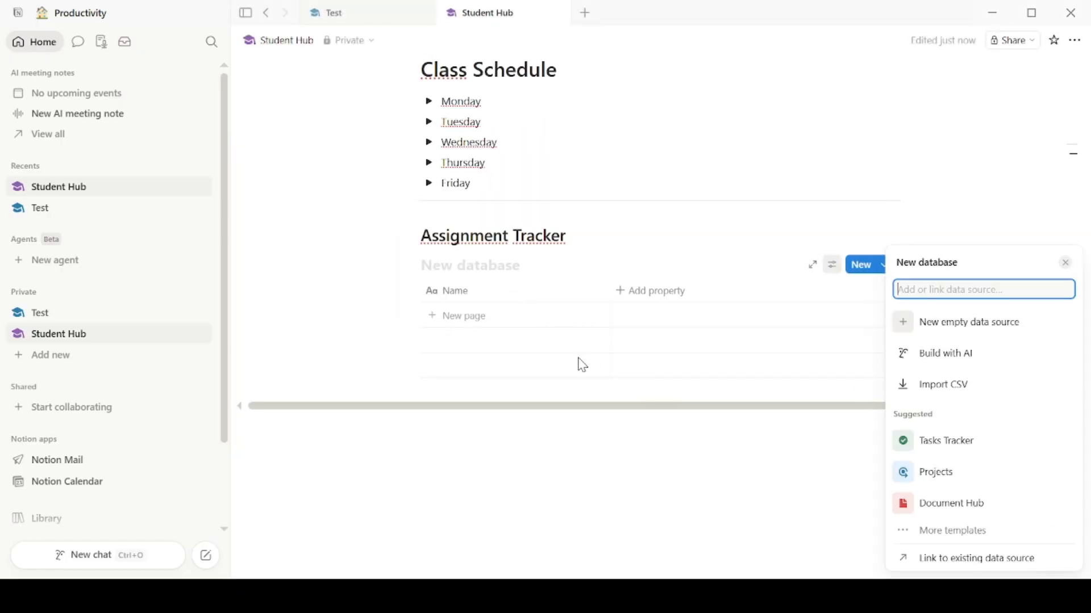
key("Escape")
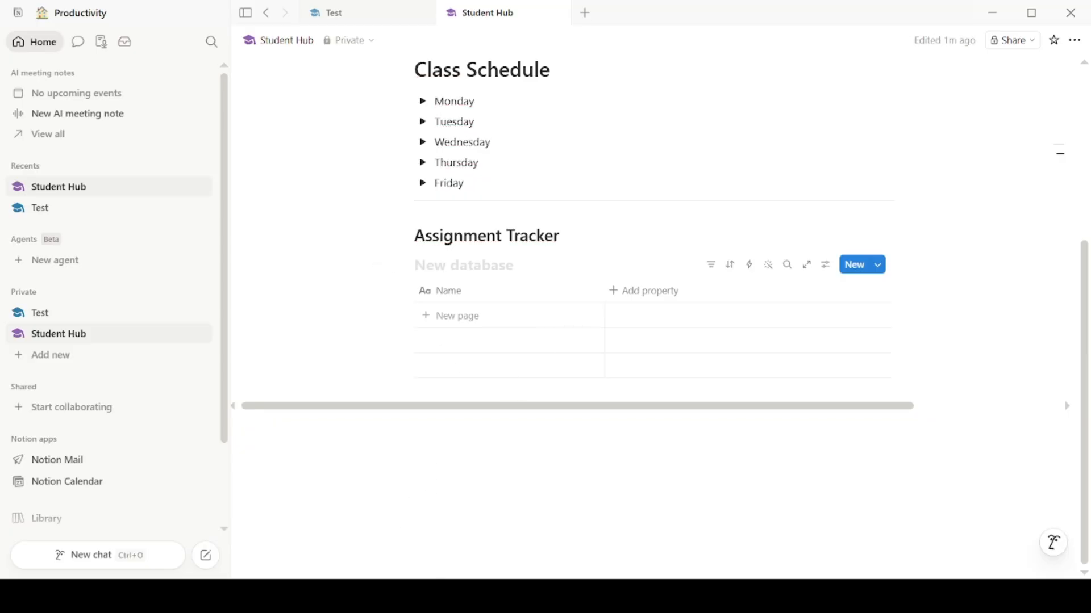
- Add two entries to the assignment table named "Study for Midterm" and "Problem Set #8"
left_click(487, 322)
type("Study for Midterm")
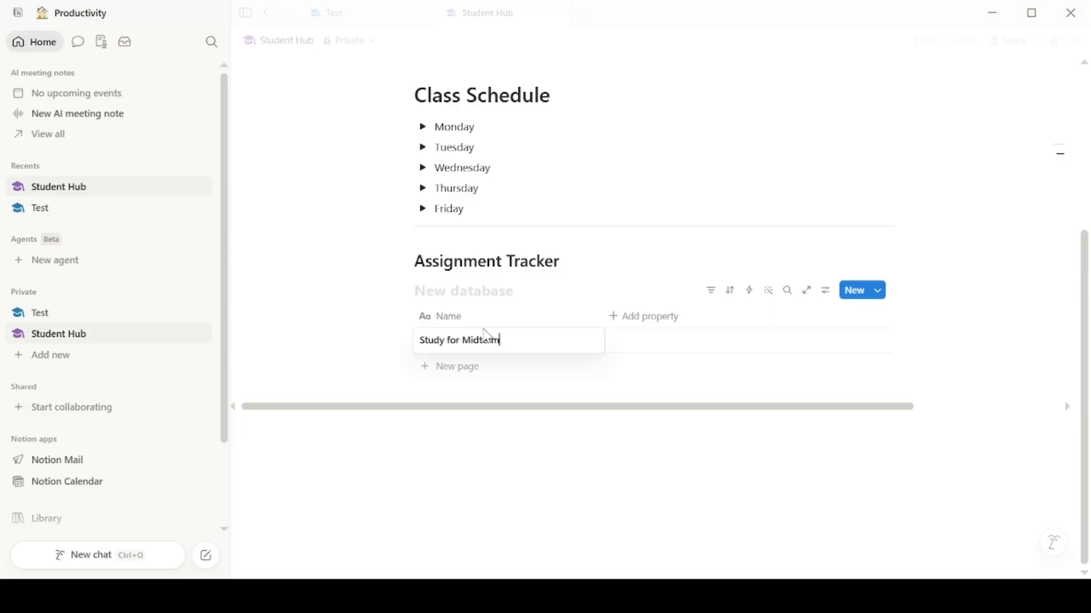
key("Escape")
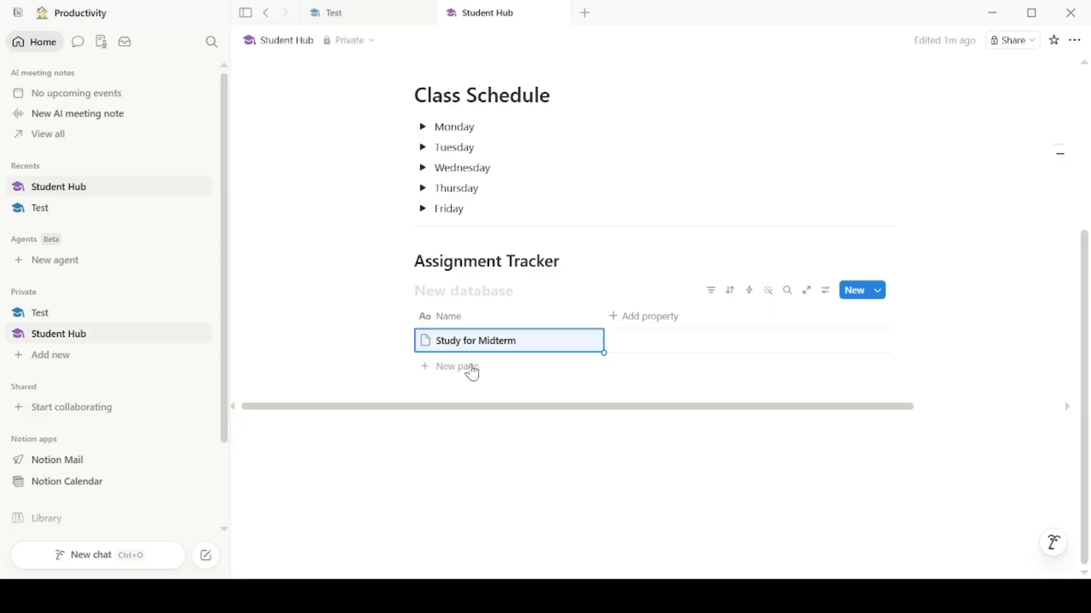
left_click(473, 369)
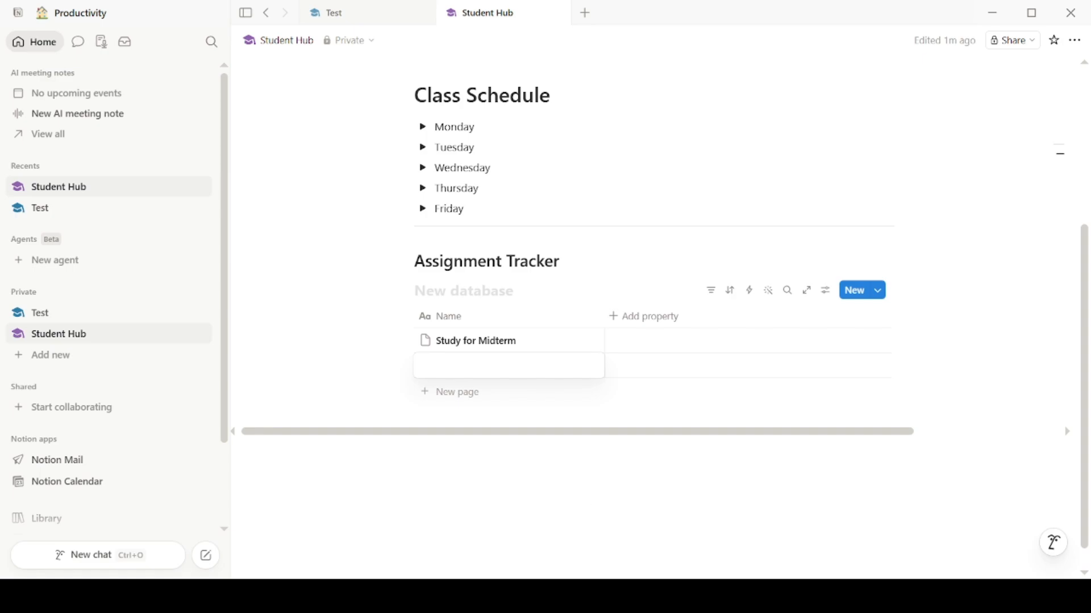
scroll(653, 318, "down", 1)
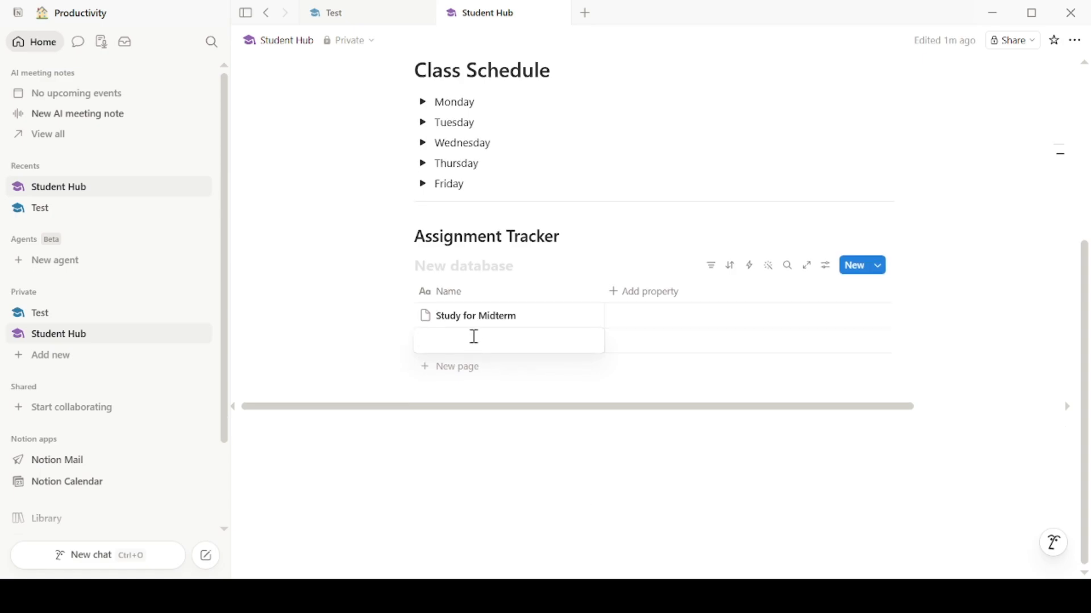
type("Problem Set #8")
key("Escape")
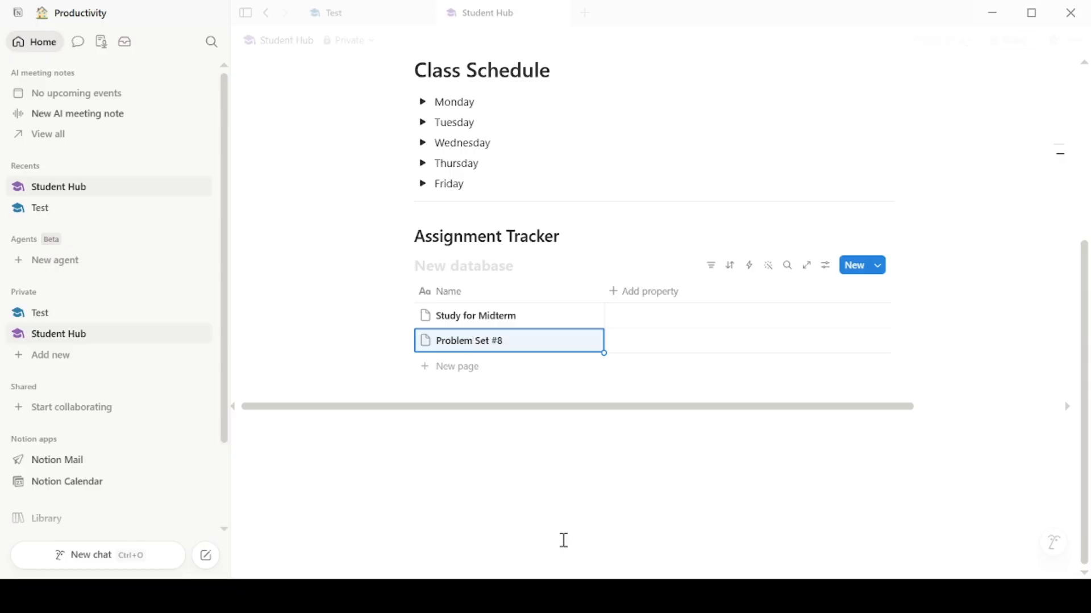
left_click(508, 430)
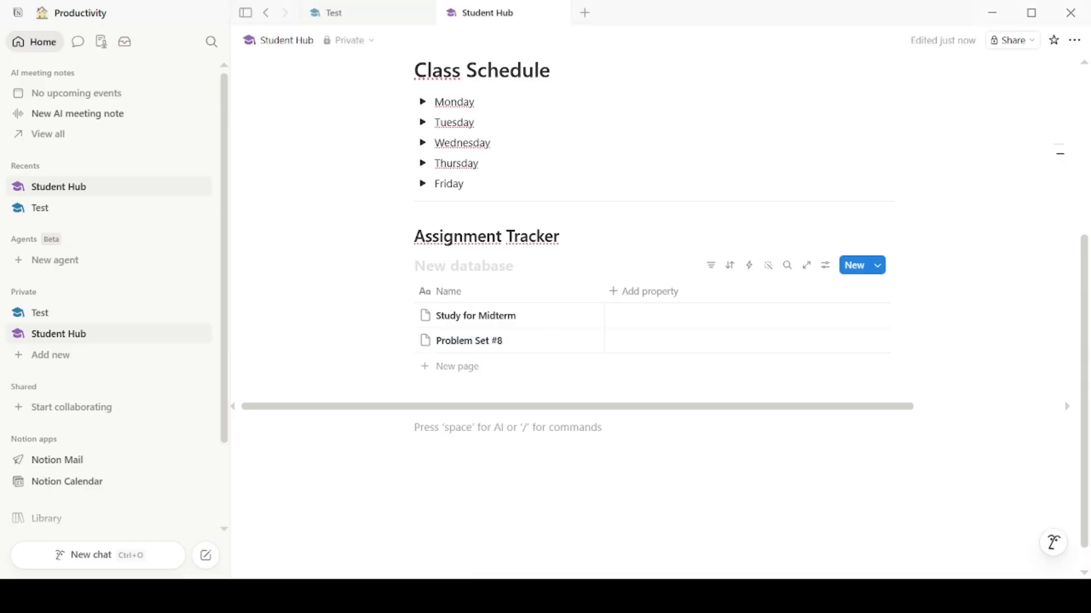
- Add a Select property to the assignment table and name it "Subject"
left_click(629, 292)
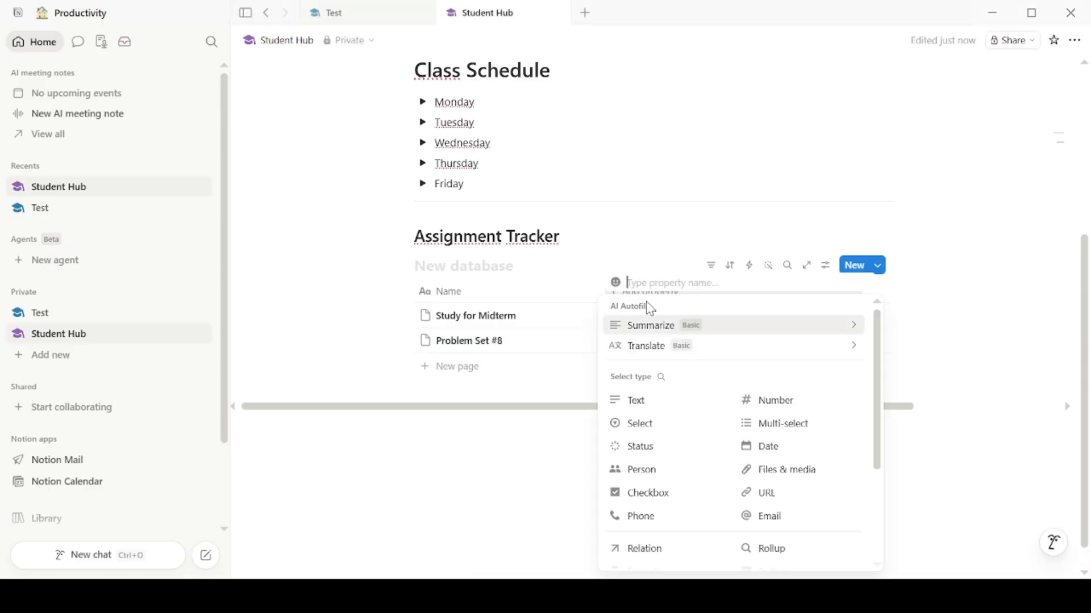
left_click(664, 422)
left_click(653, 295)
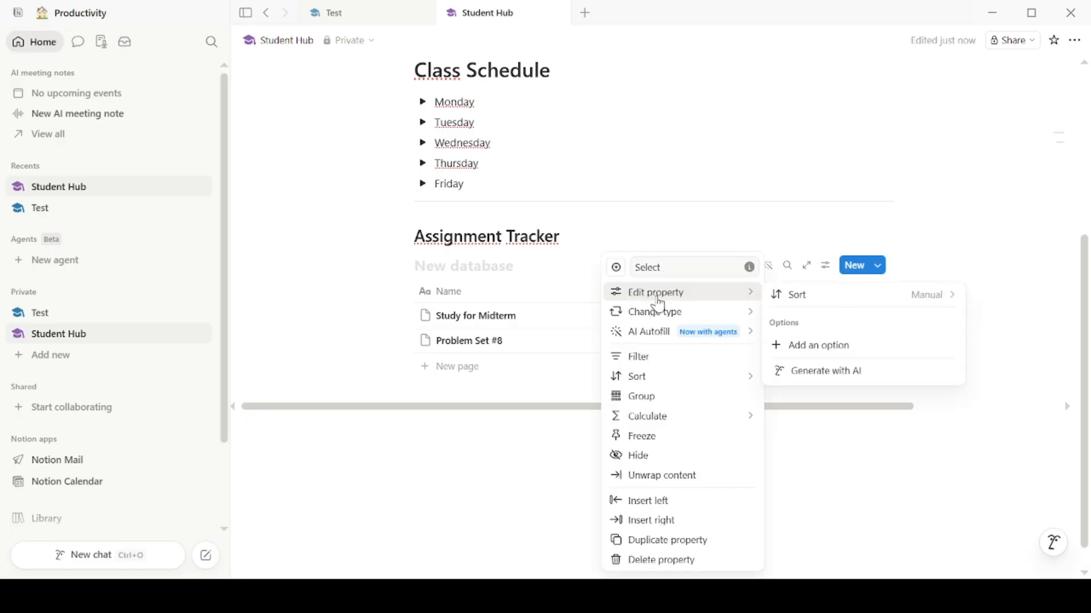
left_click_drag(676, 265, 619, 277)
type("Subject")
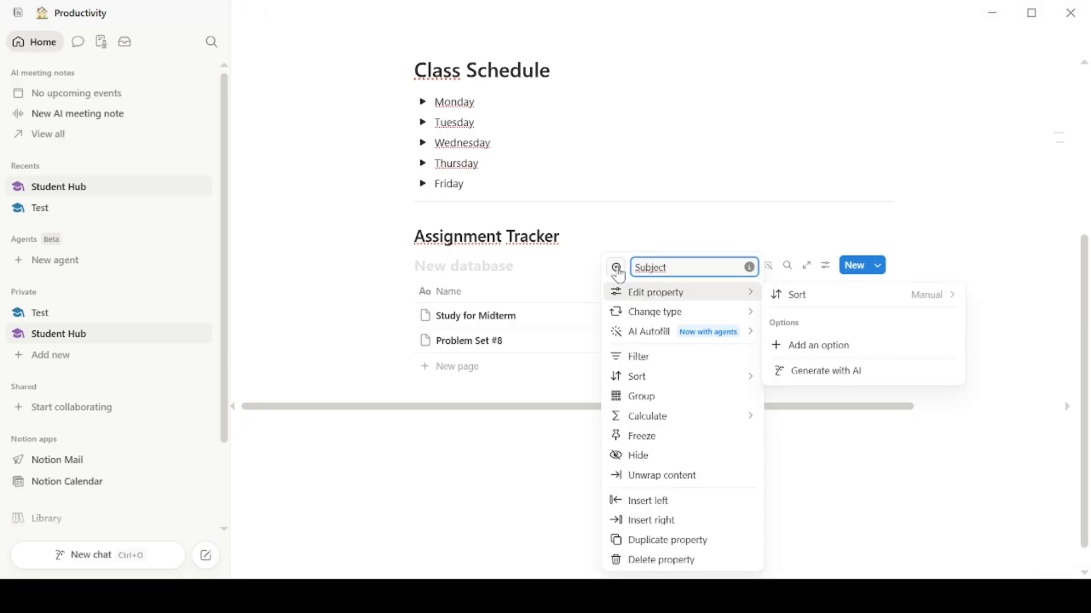
left_click(585, 328)
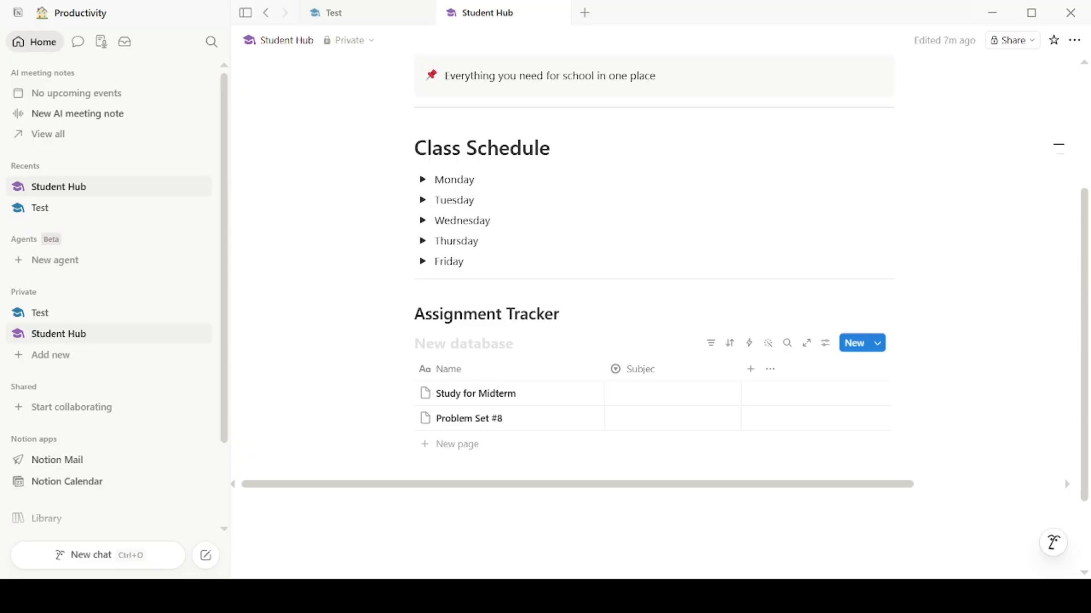
- Add the options "Math 101" and "English Lit" to the subject property
left_click(642, 369)
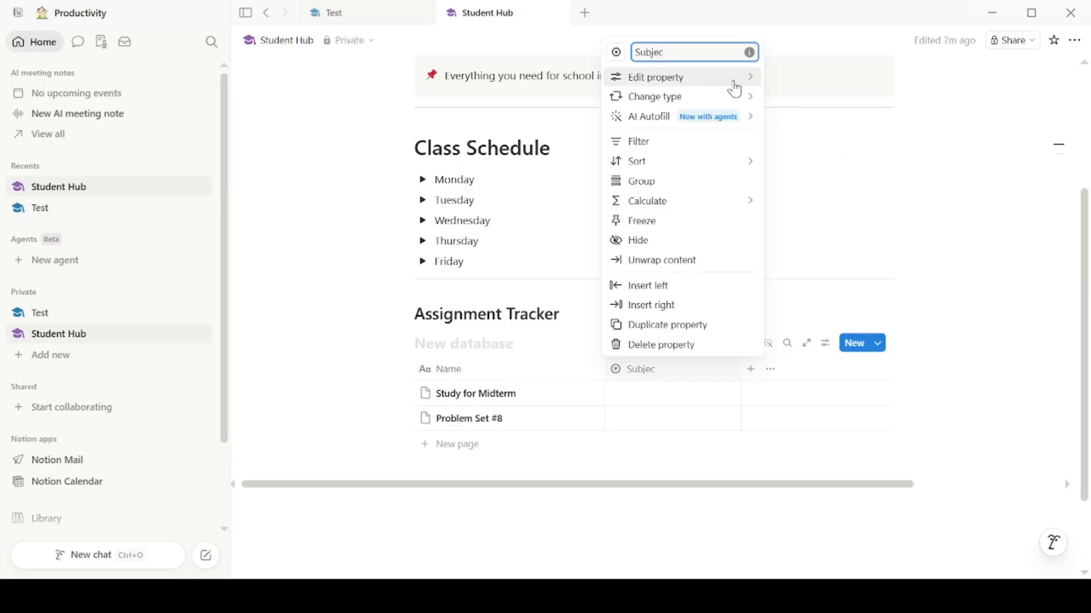
mouse_move(734, 81)
left_click(815, 129)
type("Math")
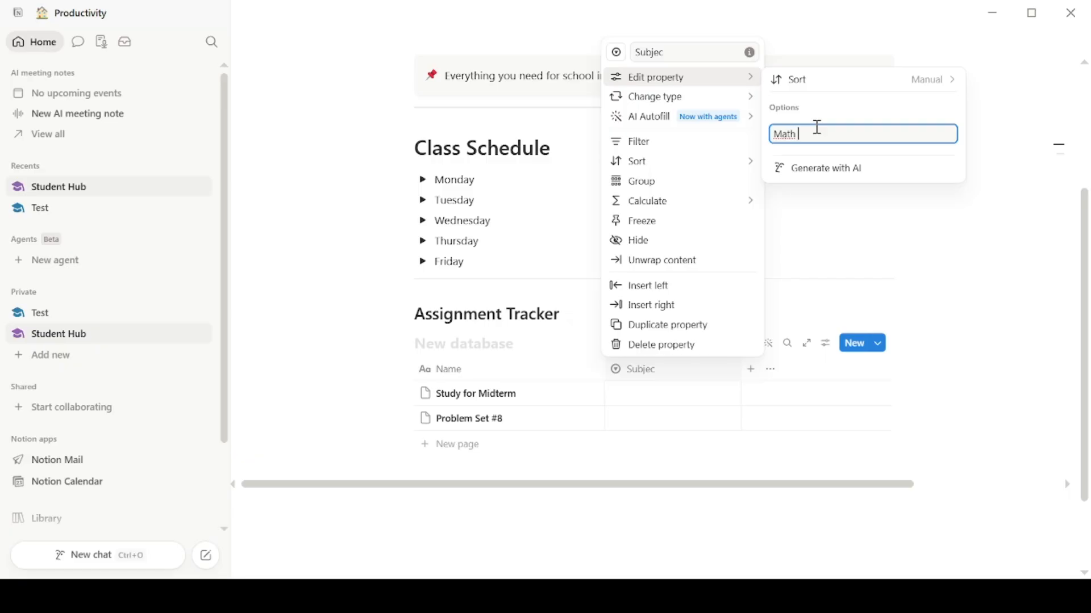
type(" 101")
key("Return")
type("Ens")
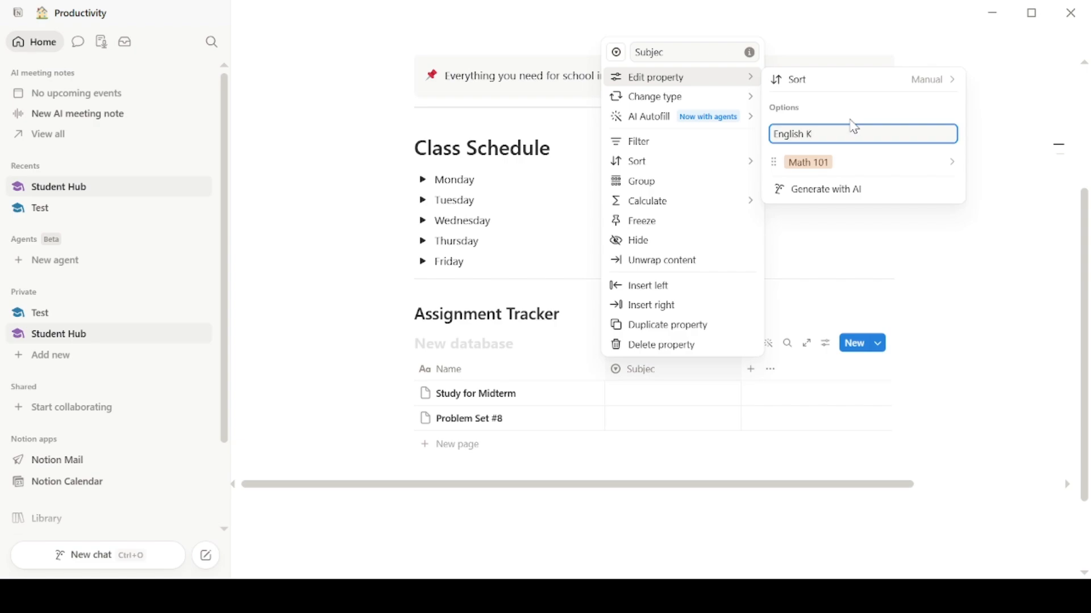
type("lish Lit")
key("Return")
key("Escape")
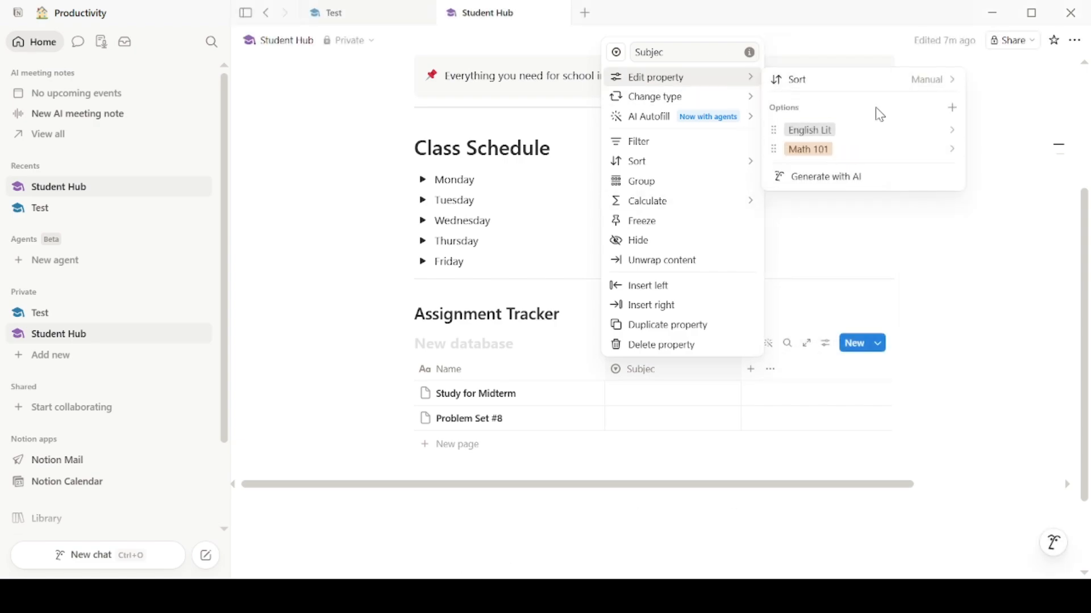
- Add the further subject options "Physics", "Computer Science" and "History", and close the property settings
left_click(952, 107)
type("Physics")
key("Return")
type("Computer Scienc")
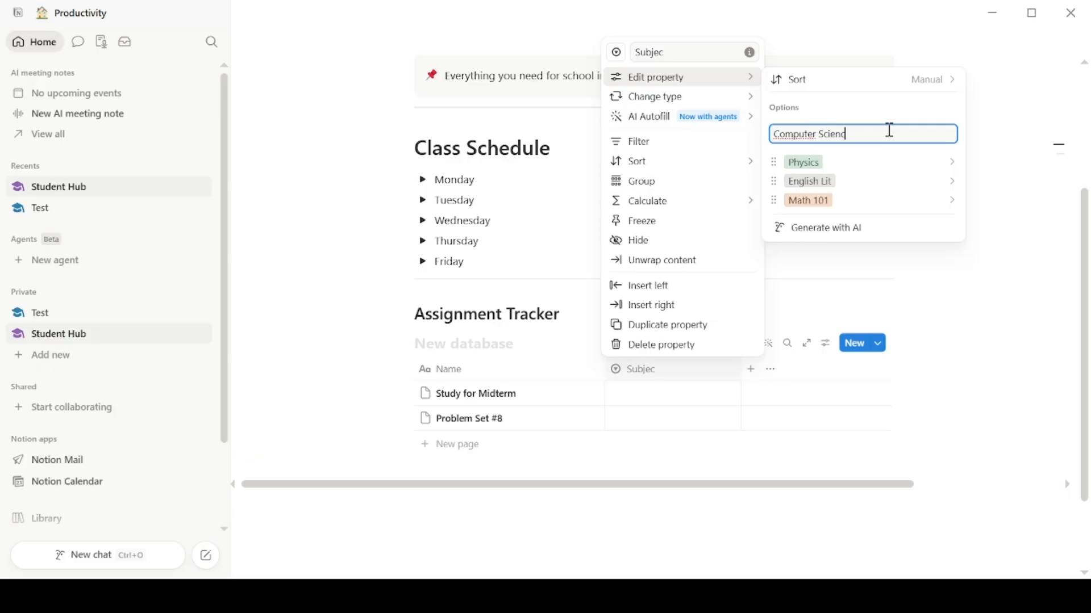
type("e")
key("Escape")
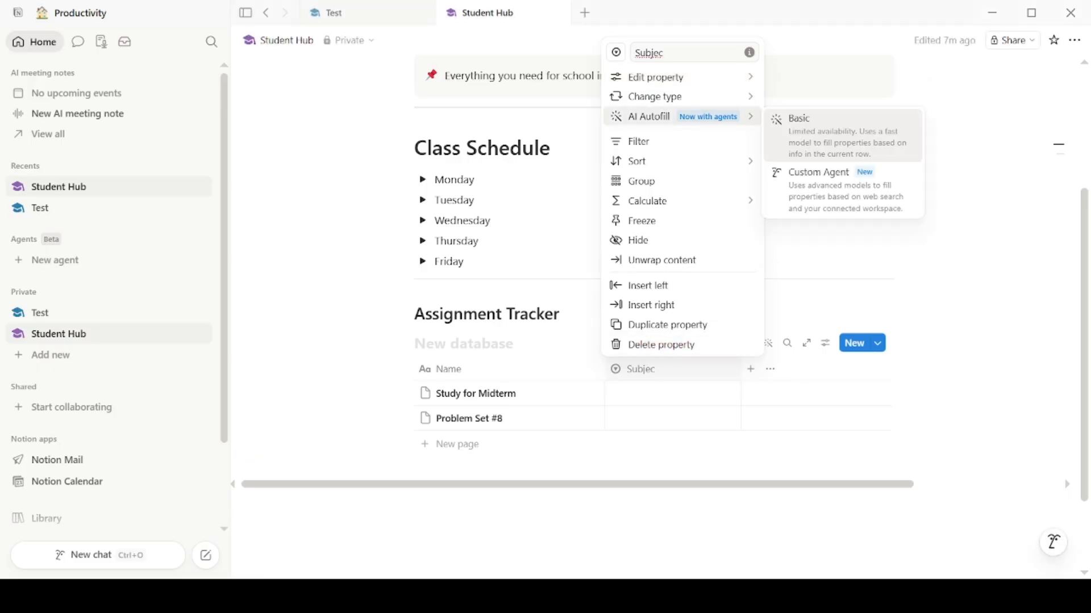
mouse_move(656, 77)
left_click(952, 108)
type("Computer Science")
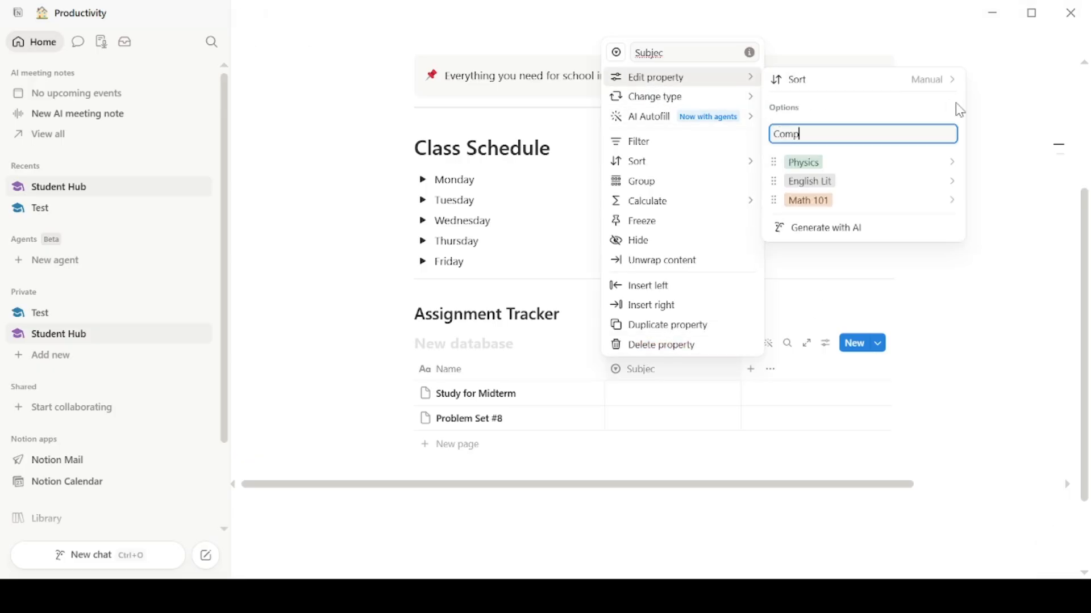
key("Return")
type("Histo")
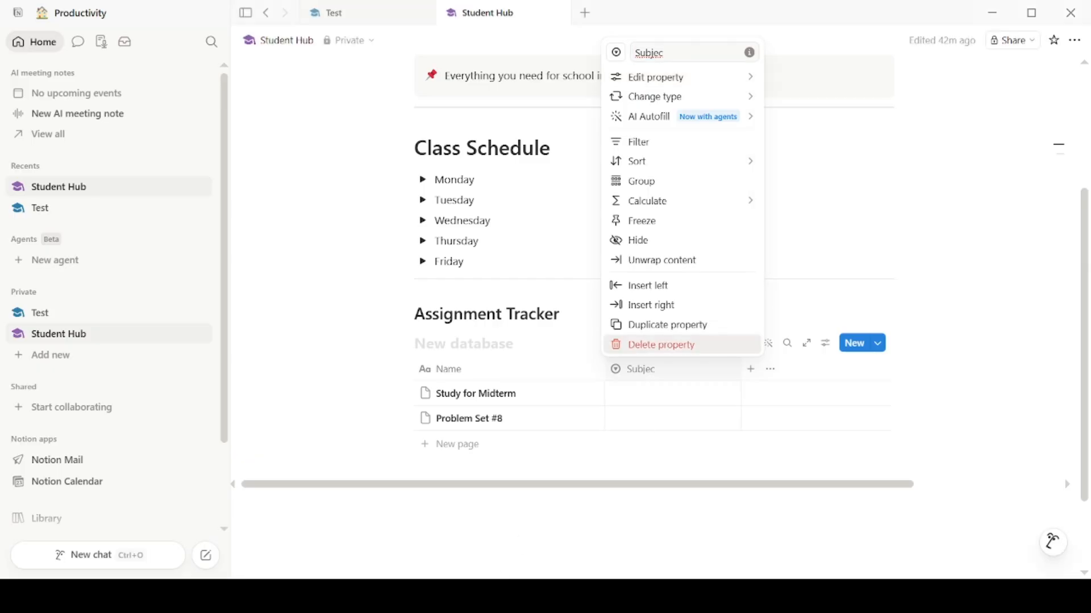
left_click(601, 435)
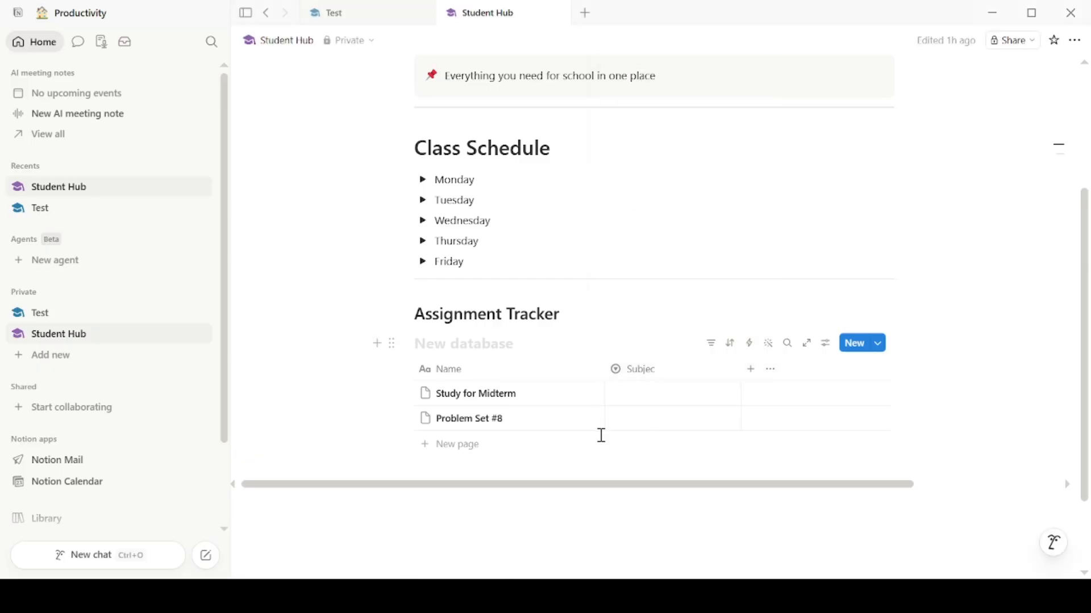
- Add a Date property to the assignment table and rename it "Due Date"
left_click(751, 370)
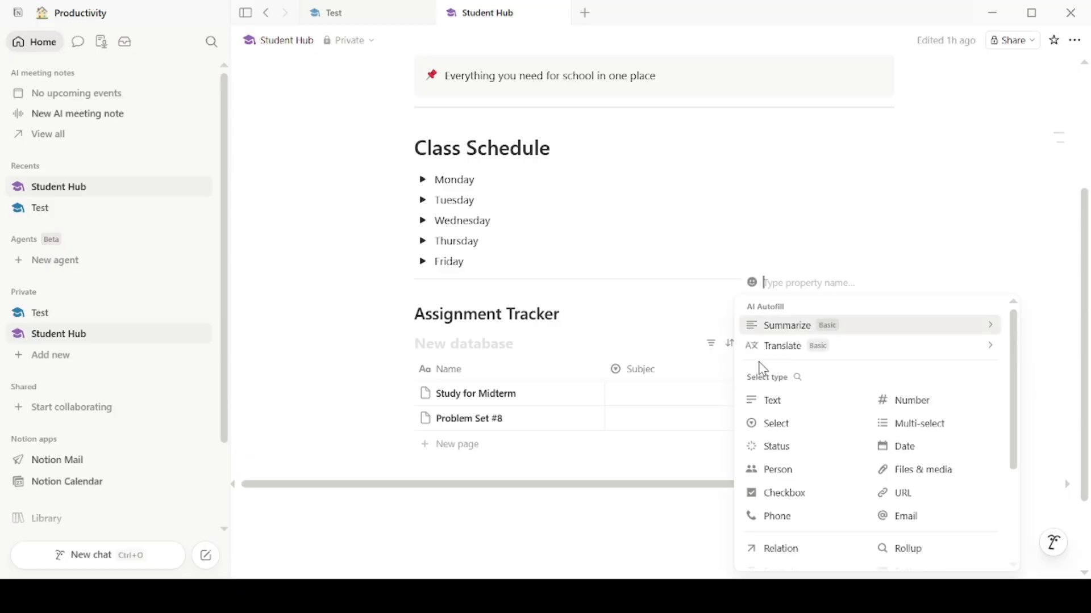
left_click(900, 447)
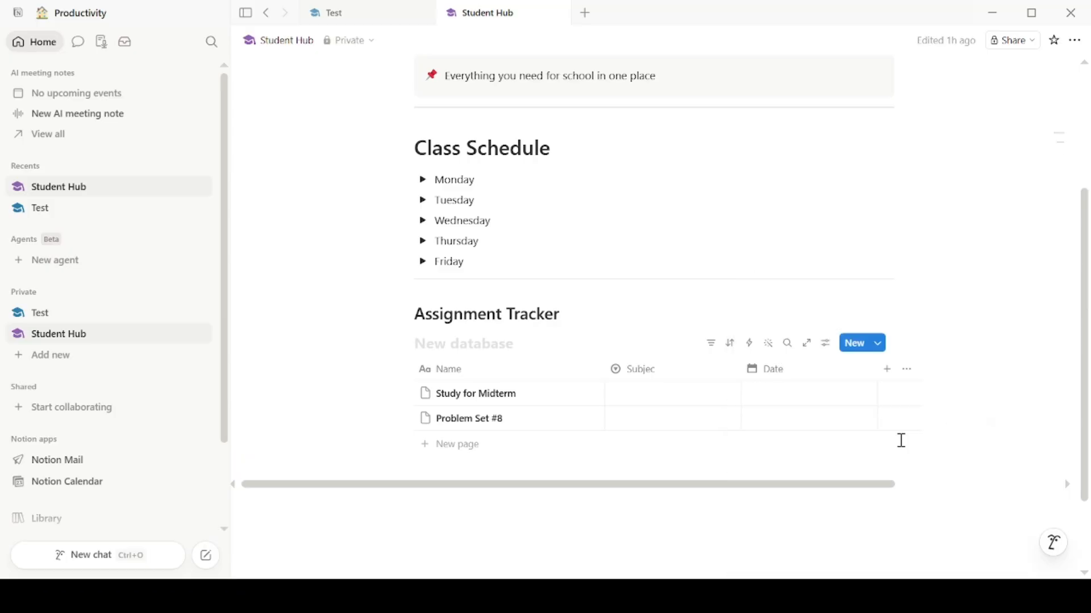
left_click(780, 373)
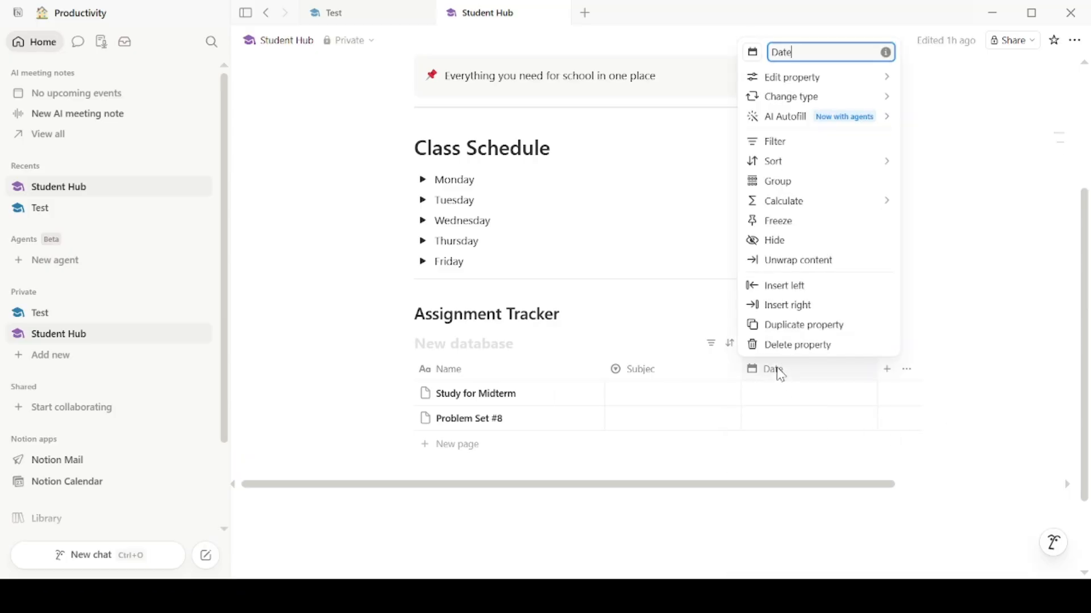
key("BackSpace")
key("BackSpace")
key("BackSpace")
key("BackSpace")
type("Due Date")
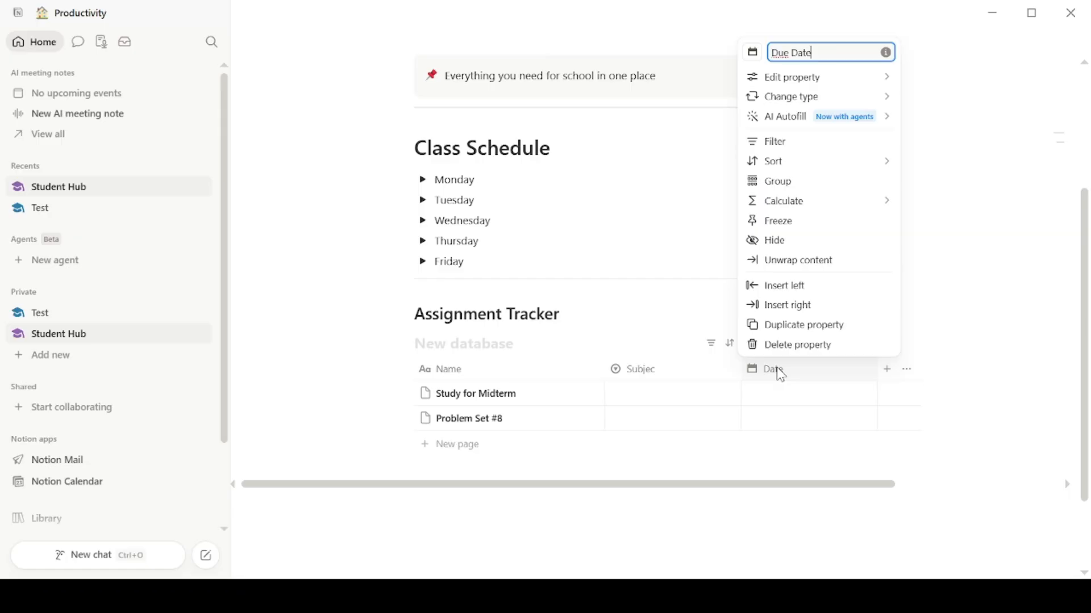
left_click(789, 421)
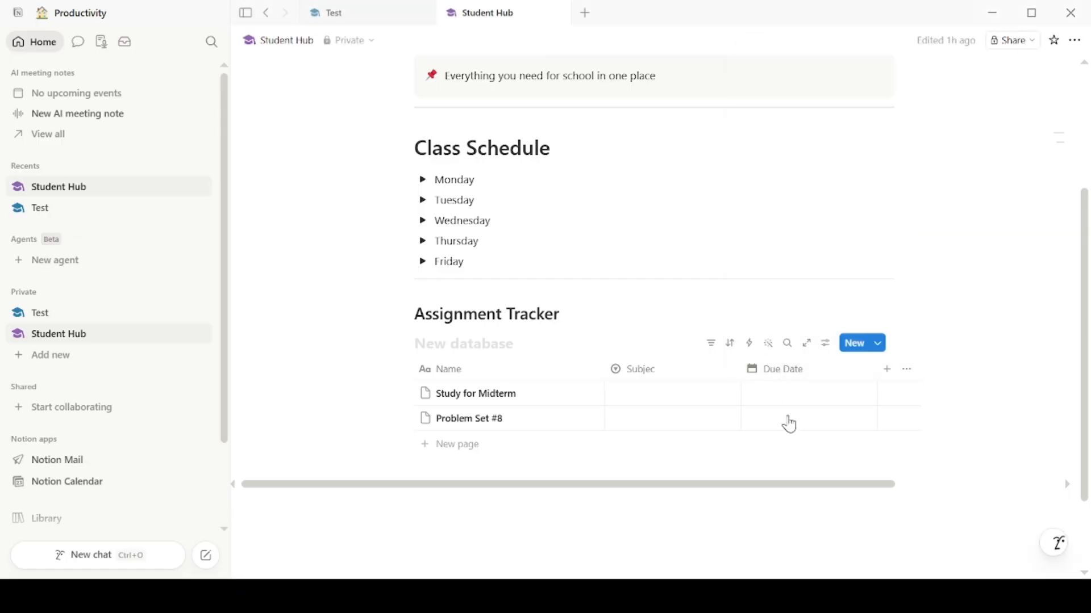
- Add another Select property to the assignment table and name it "Status"
scroll(557, 406, "right", 3)
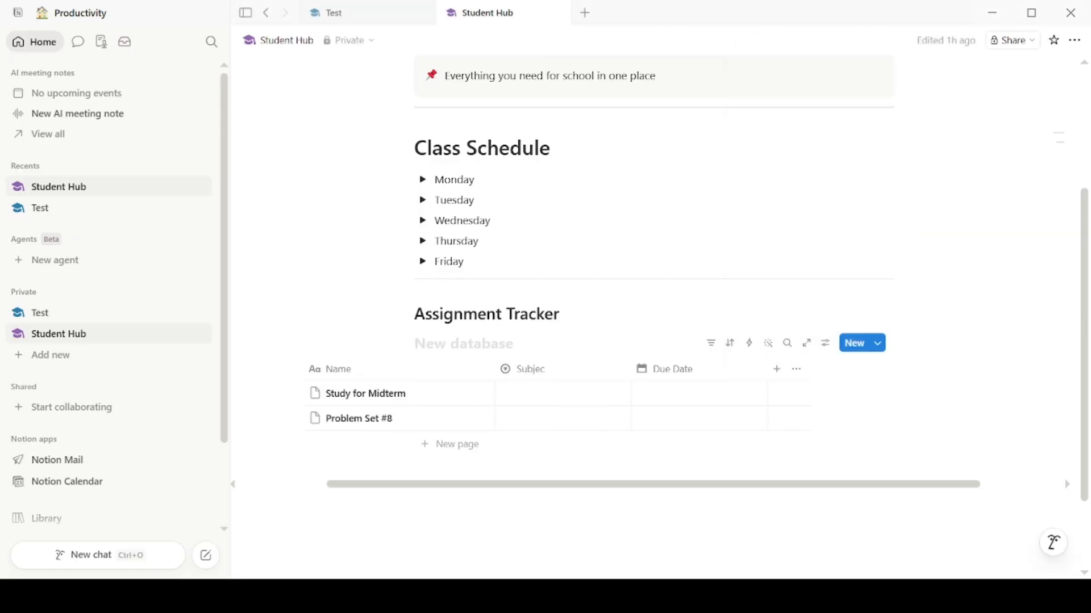
left_click(777, 372)
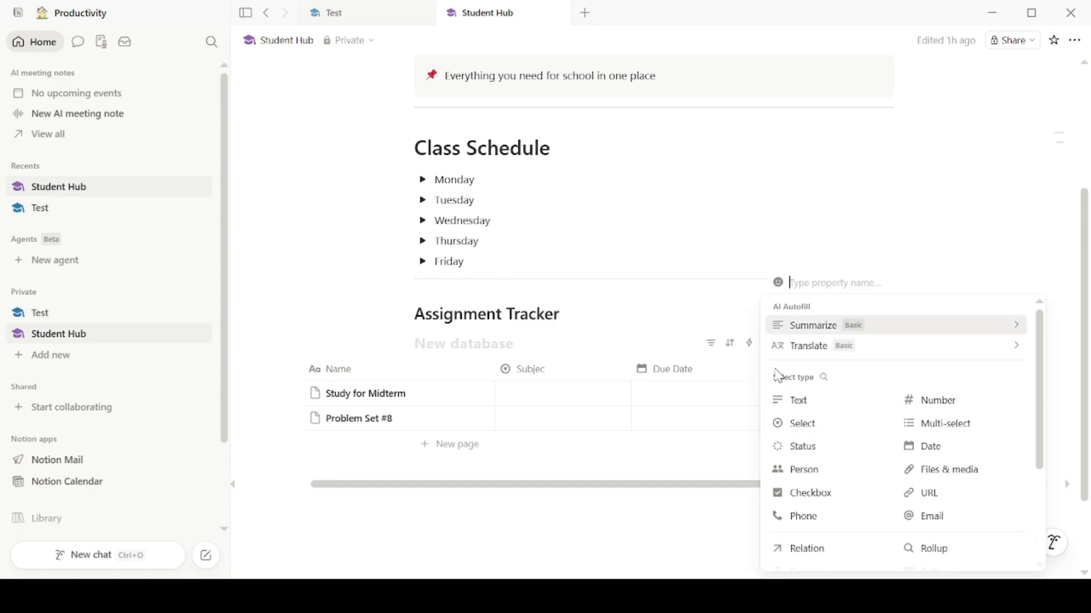
left_click(798, 425)
left_click(817, 379)
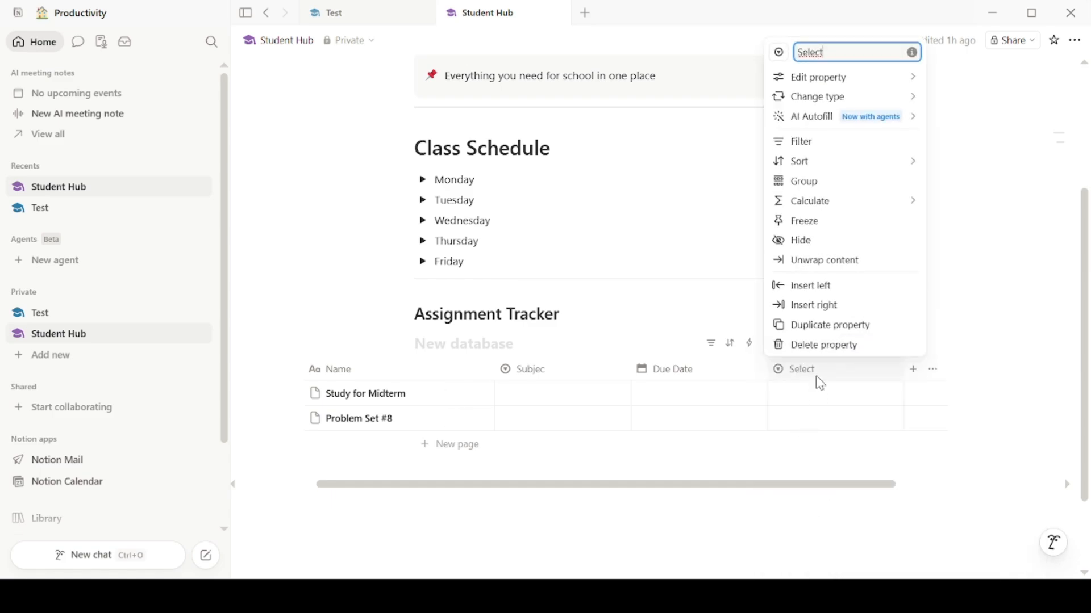
key("BackSpace")
type("St")
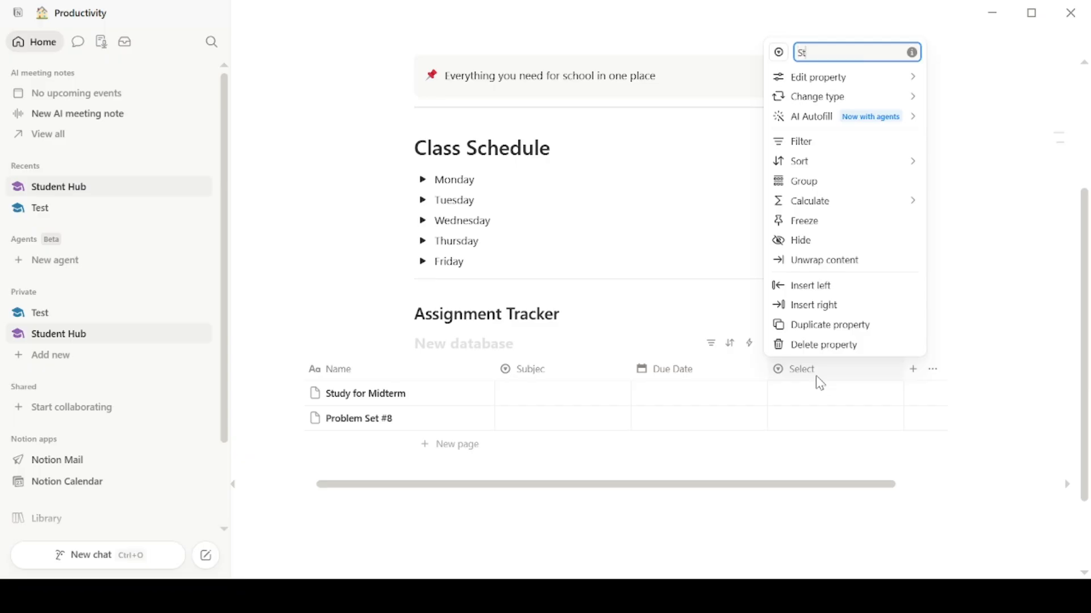
type("atus")
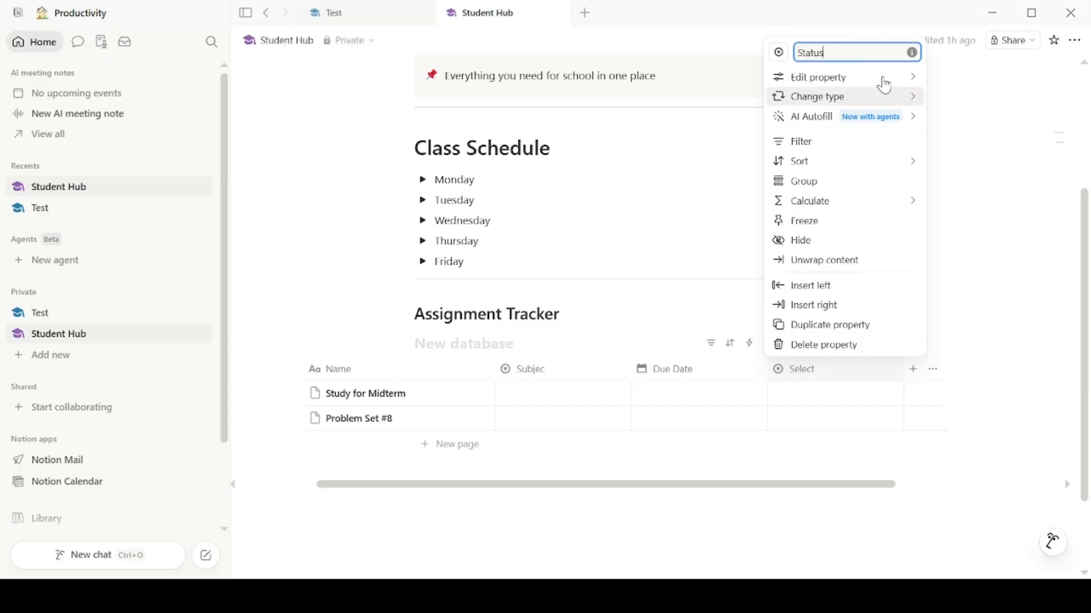
- Add the option "Not Started" to the Status property and close its settings
mouse_move(884, 81)
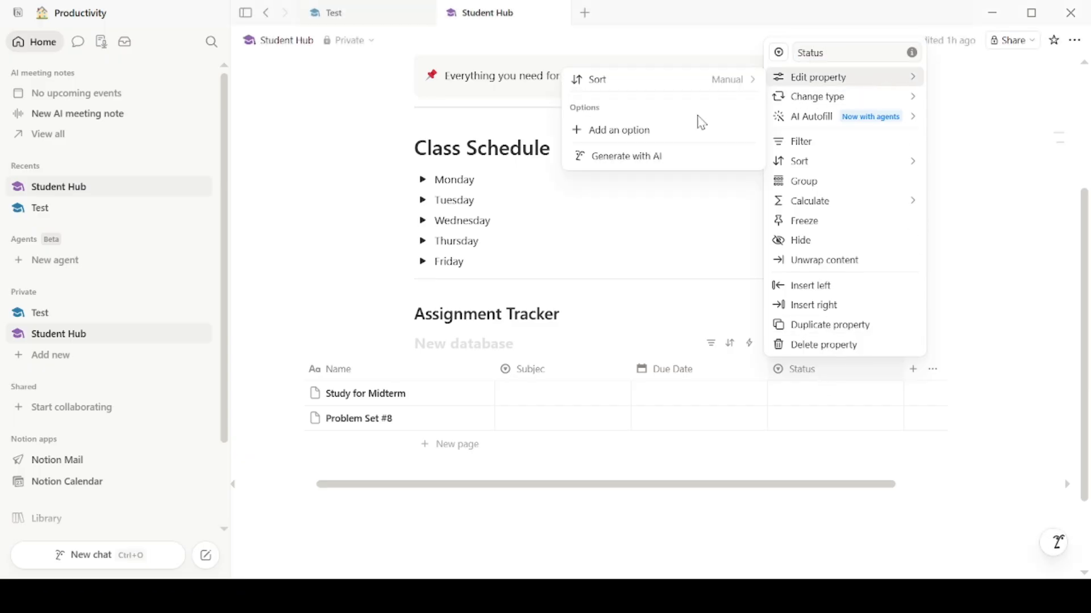
left_click(686, 131)
type("Not Started")
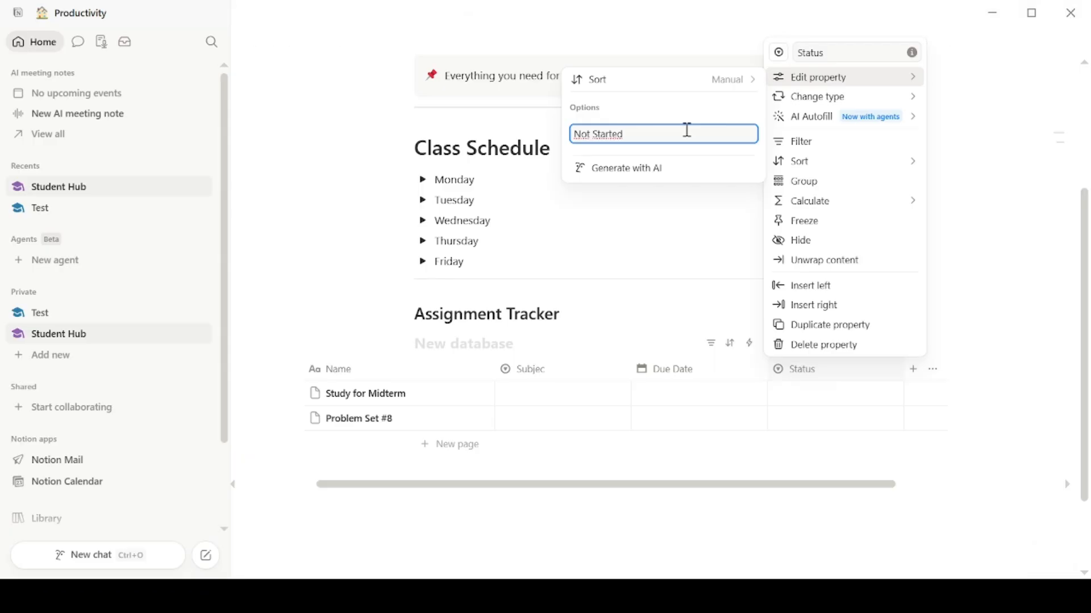
key("Return")
left_click(777, 431)
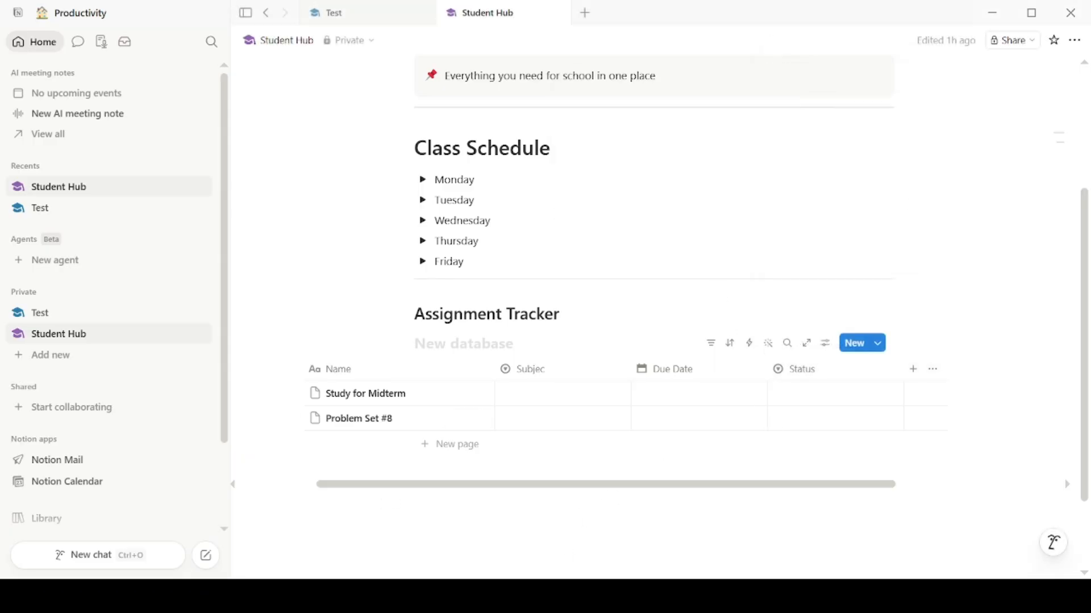
- Add the further Status options "In Progress", "Done" and "Late", and close the property settings
left_click(802, 369)
left_click(818, 78)
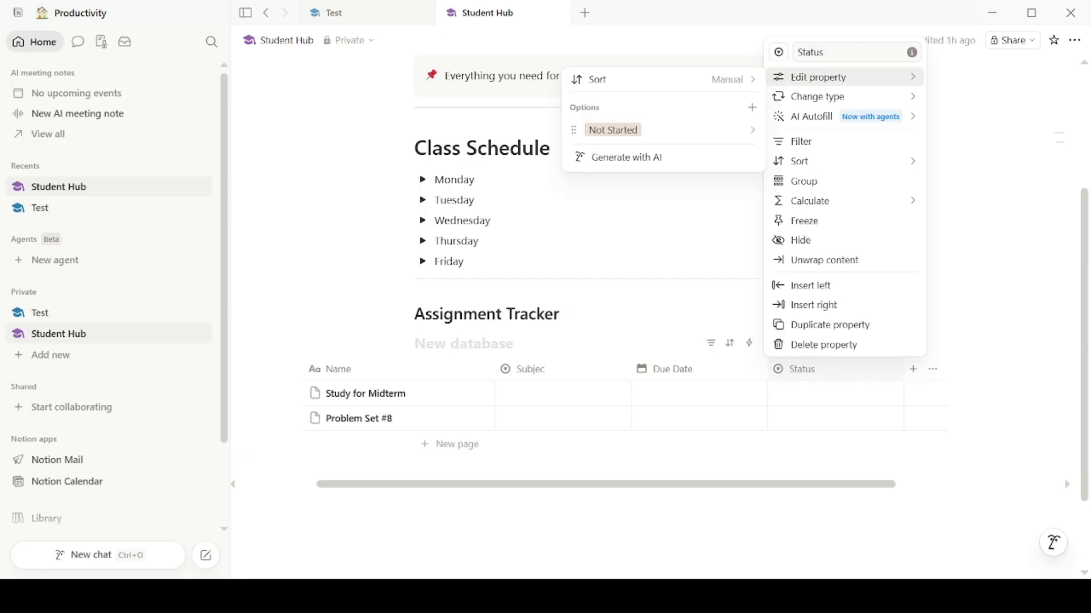
left_click(752, 108)
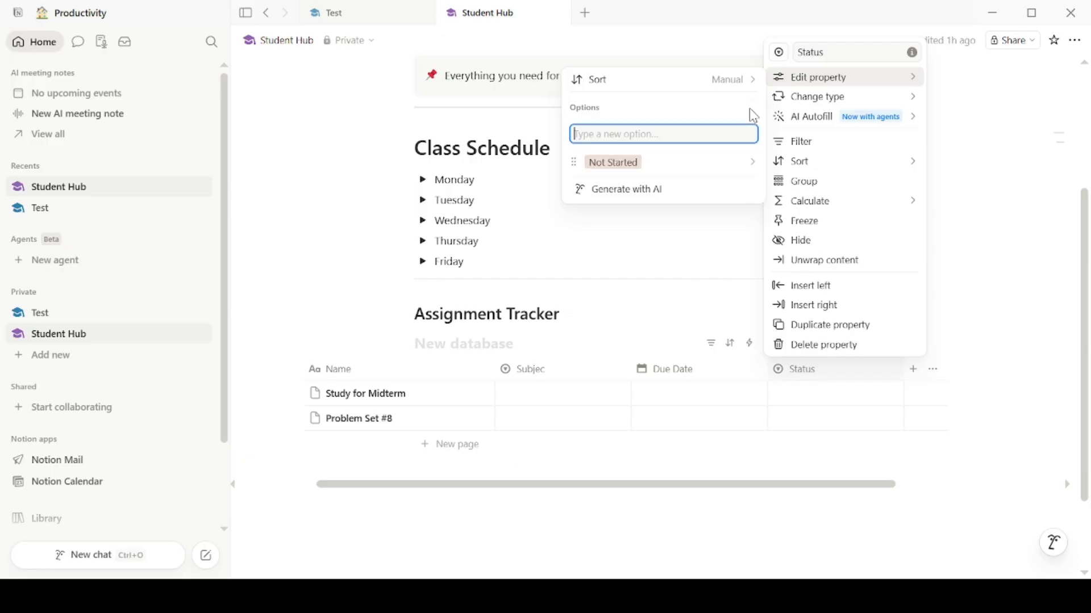
type("In Progress")
key("Return")
type("D")
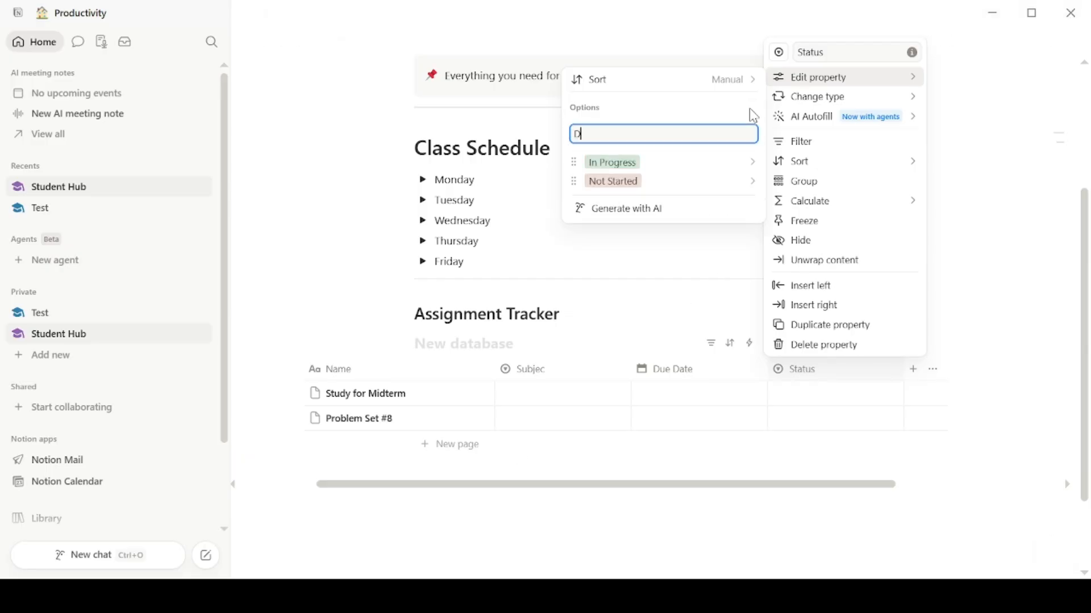
type("one")
key("Return")
type("La")
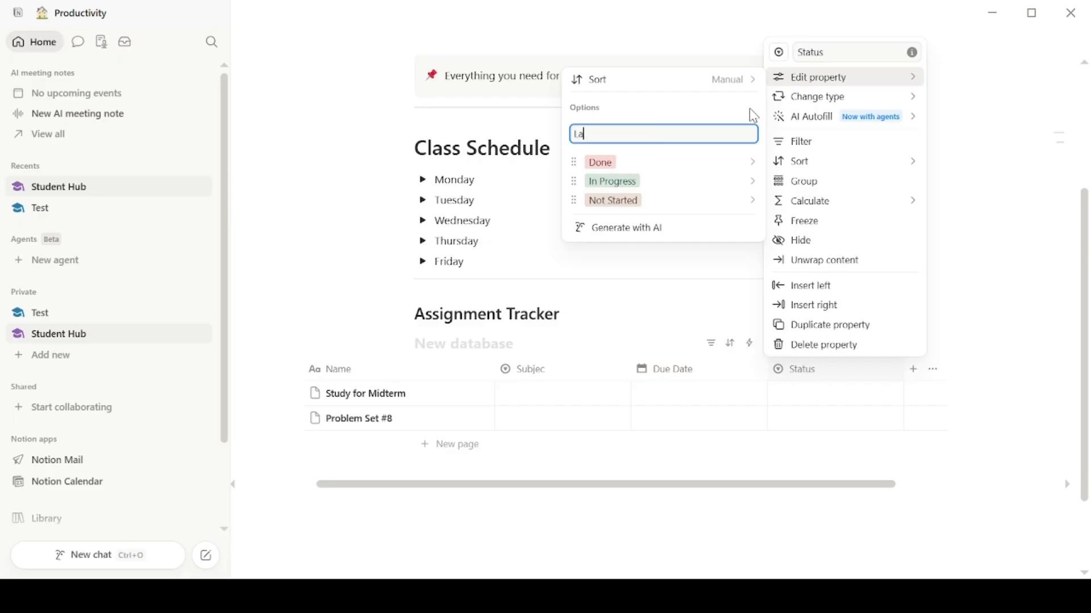
type("te")
key("Return")
key("Escape")
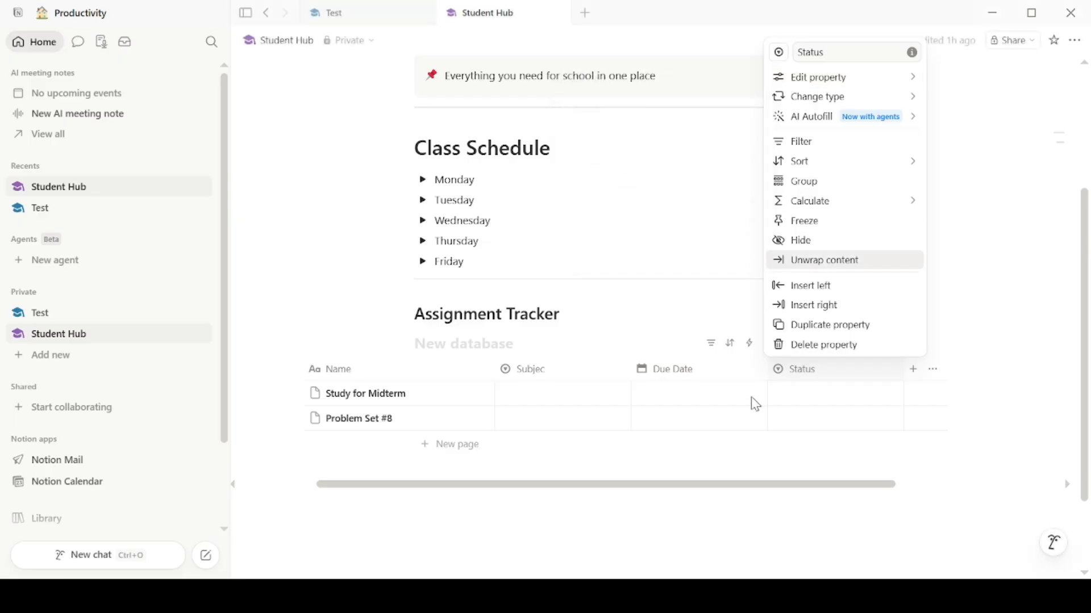
left_click(819, 449)
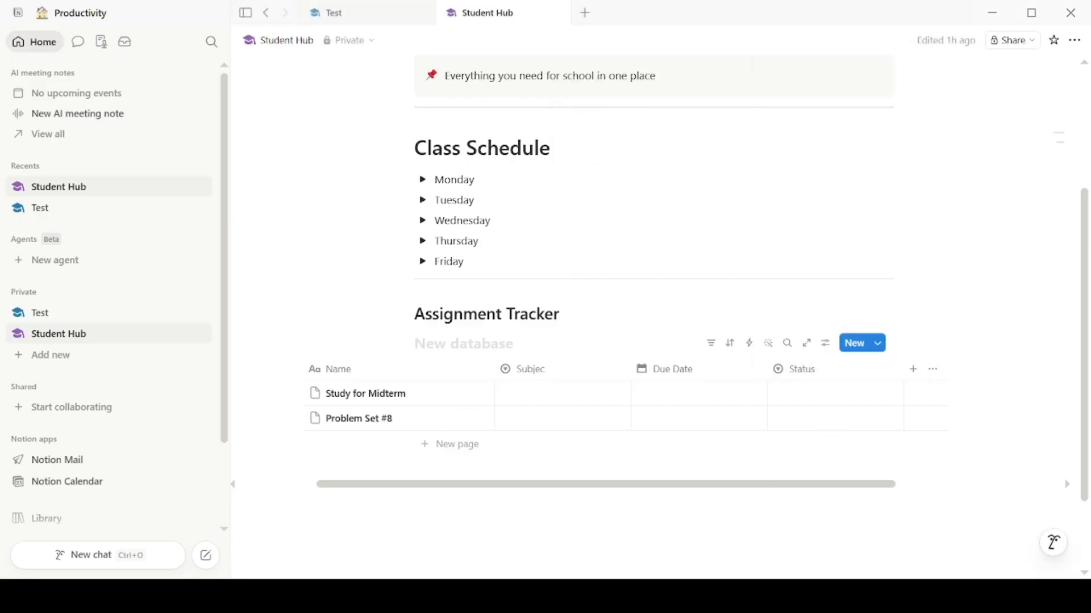
- Add a Select property after Status in the assignment table and name it "Priority"
scroll(596, 406, "right", 2)
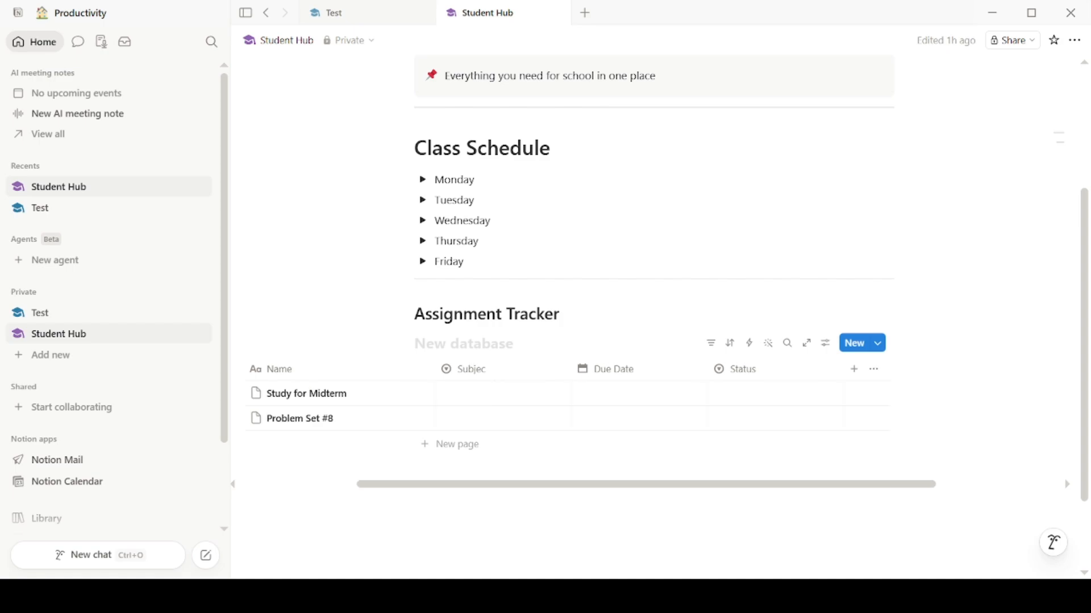
left_click(853, 370)
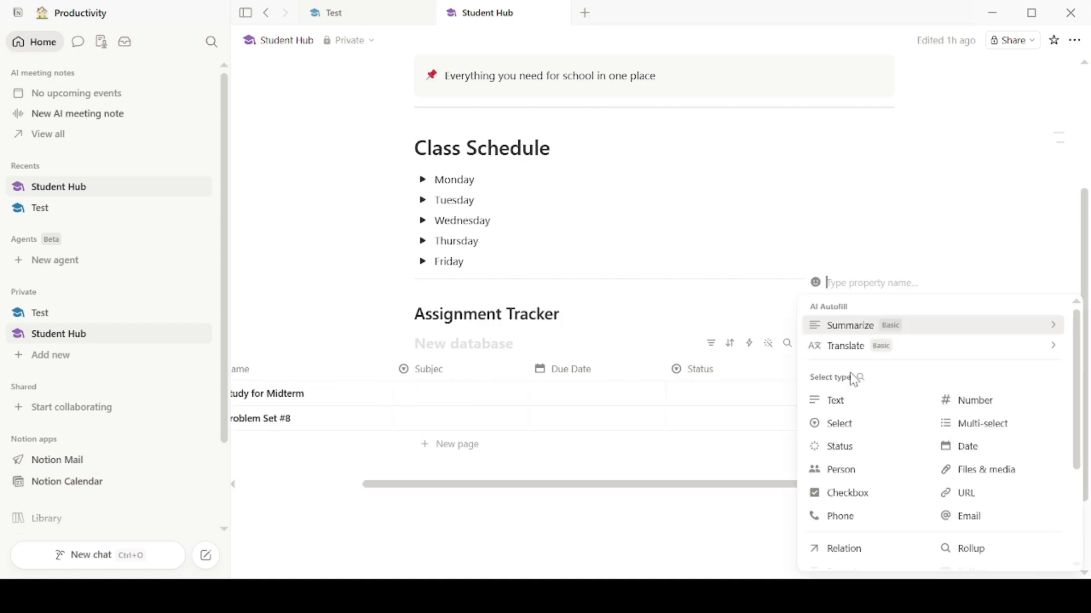
left_click(840, 426)
left_click(836, 372)
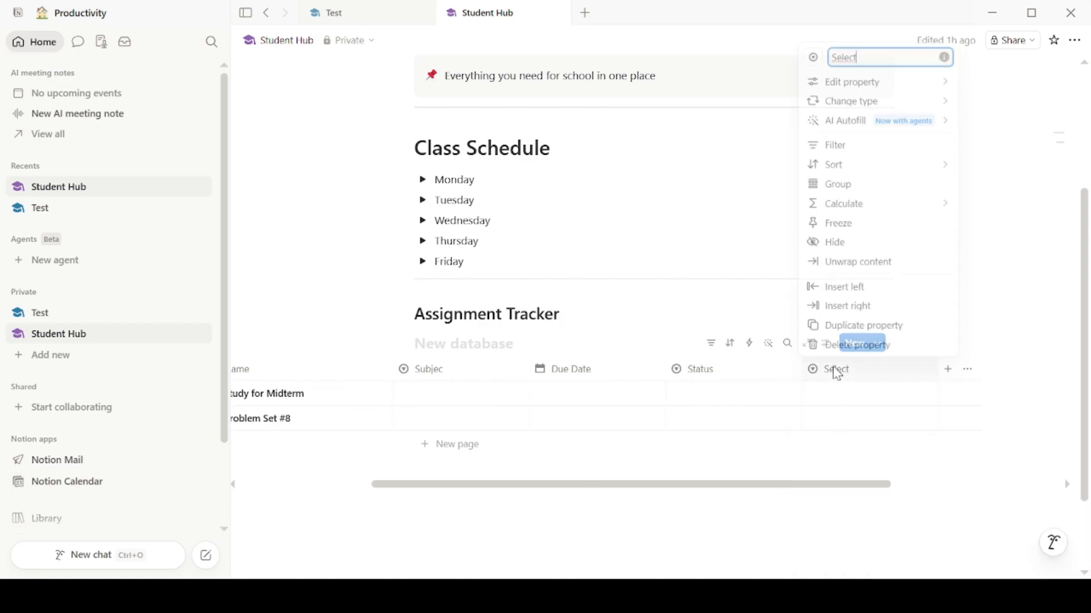
key("BackSpace")
key("BackSpace")
key("BackSpace")
key("BackSpace")
key("BackSpace")
key("BackSpace")
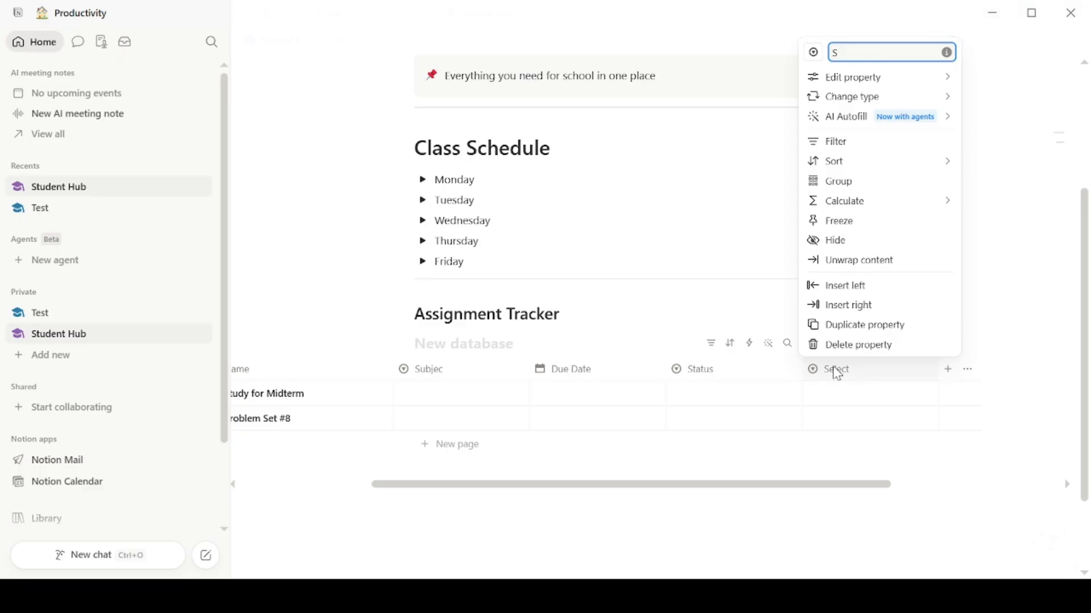
type("Priority")
key("Return")
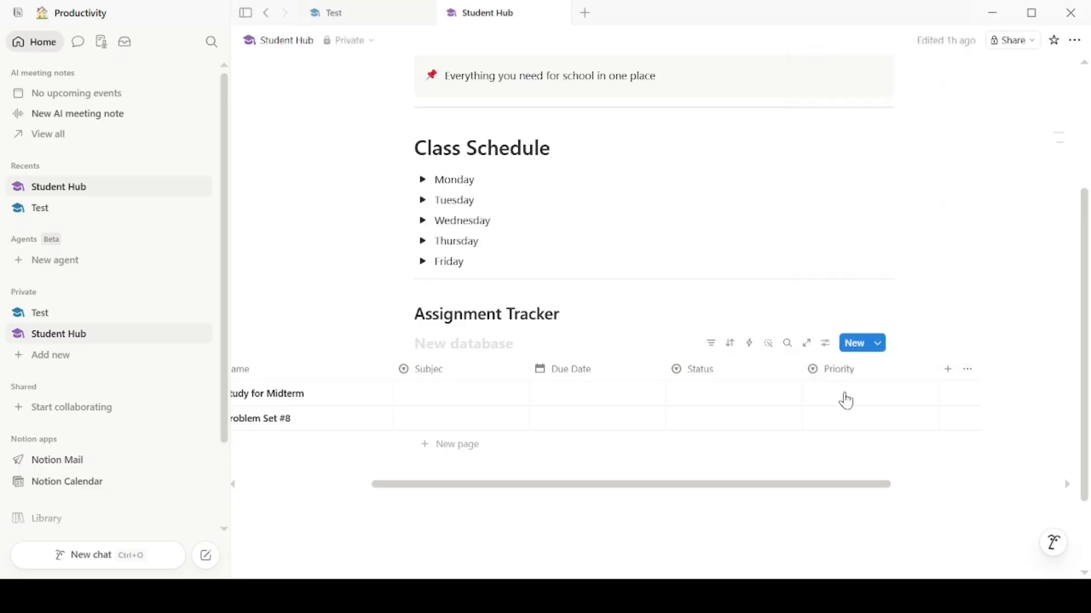
- Add the options "High", "Low" and "Medium" to the Priority property and close its settings
left_click(886, 377)
mouse_move(930, 85)
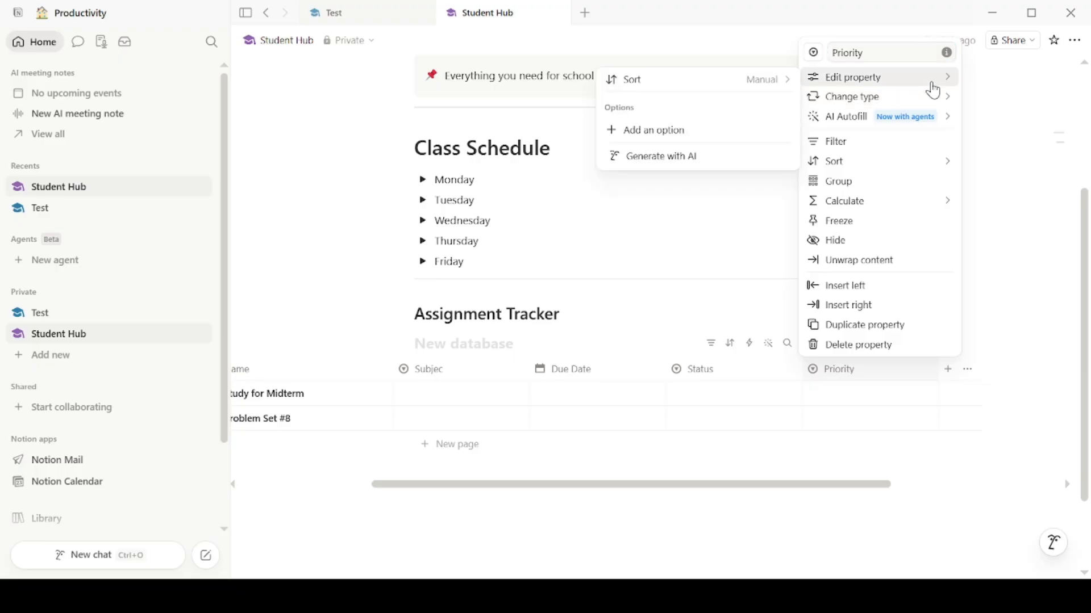
left_click(716, 132)
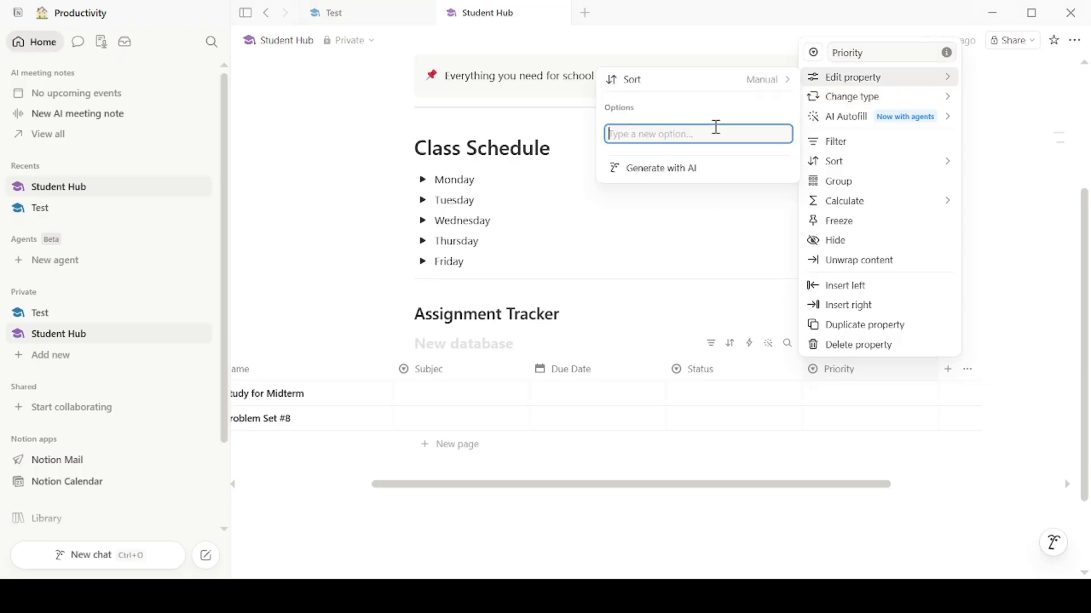
type("High")
key("Return")
type("Low")
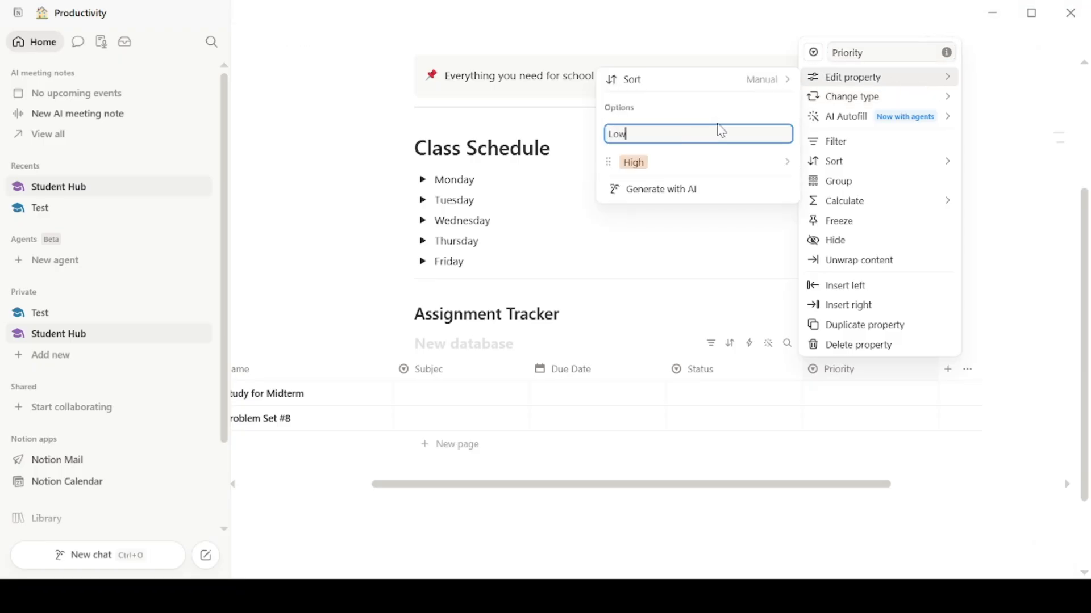
key("Return")
type("Medi")
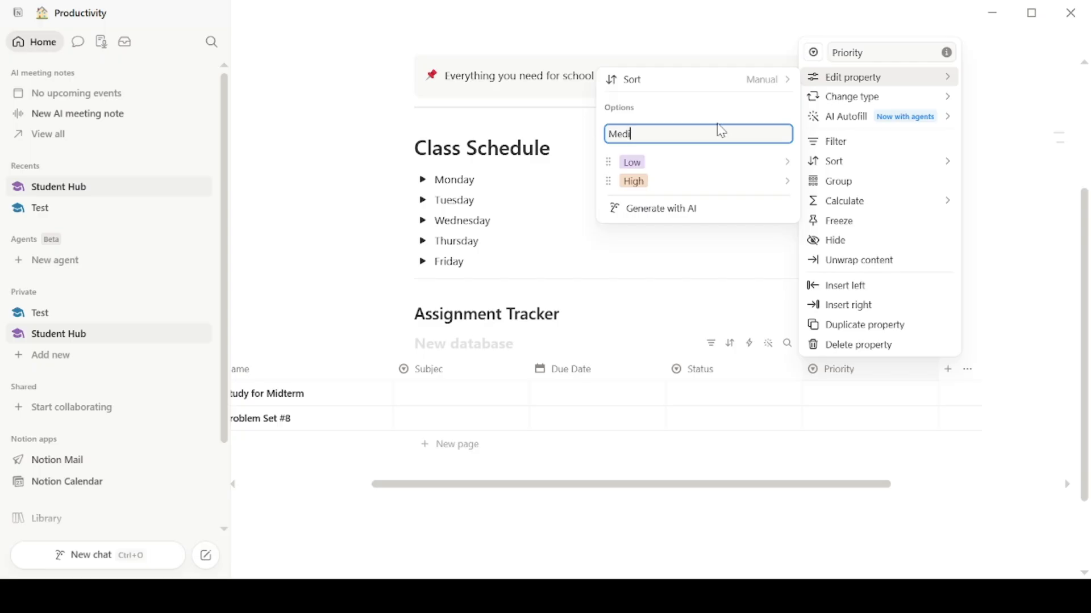
type("um")
key("Return")
left_click(867, 394)
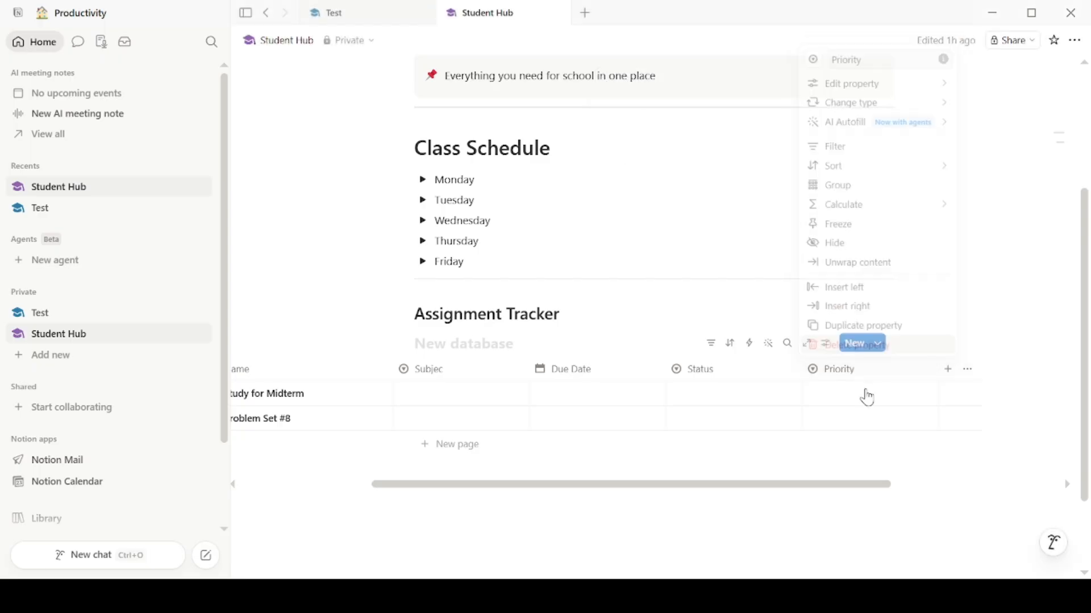
- Set the priority of "Study for Midterm" to Medium and of "Problem Set #8" to Low
left_click(867, 392)
left_click(860, 441)
left_click(864, 421)
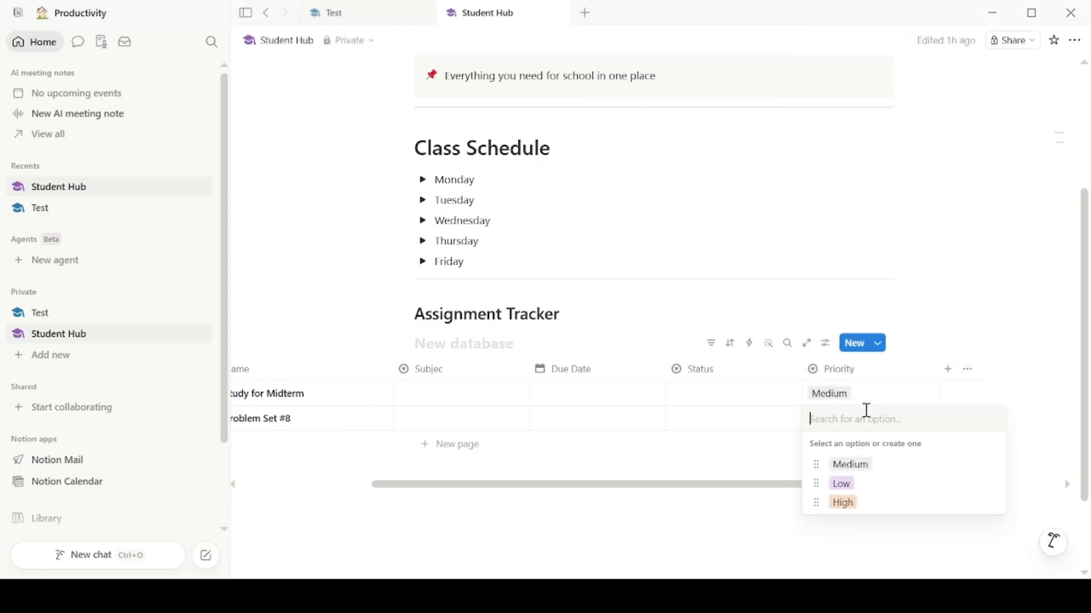
left_click(842, 482)
- Add a Select property after Priority in the assignment table and name it "Type"
left_click(948, 369)
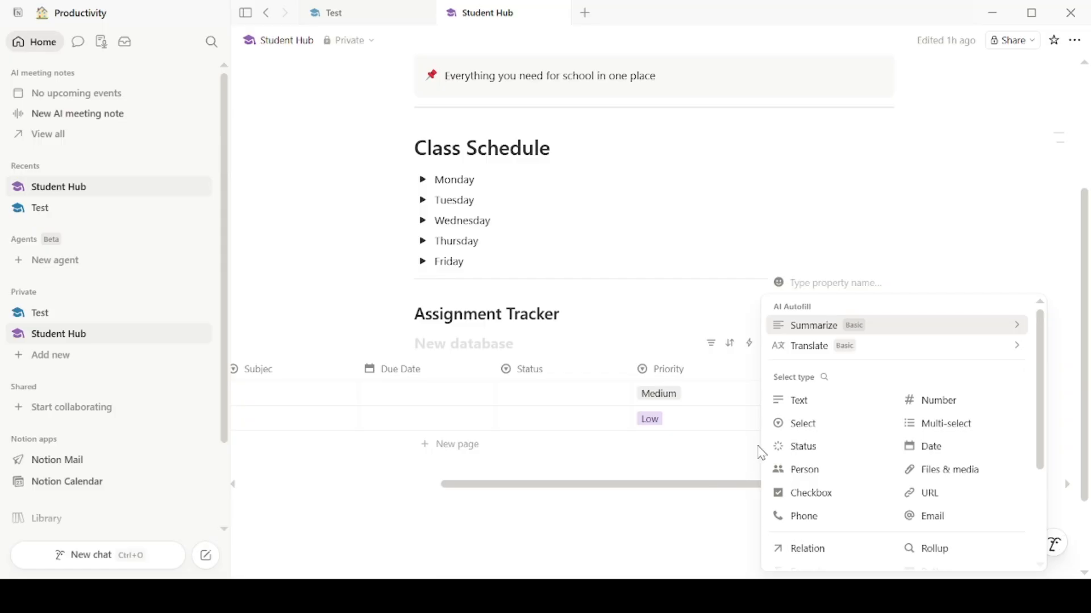
left_click(800, 427)
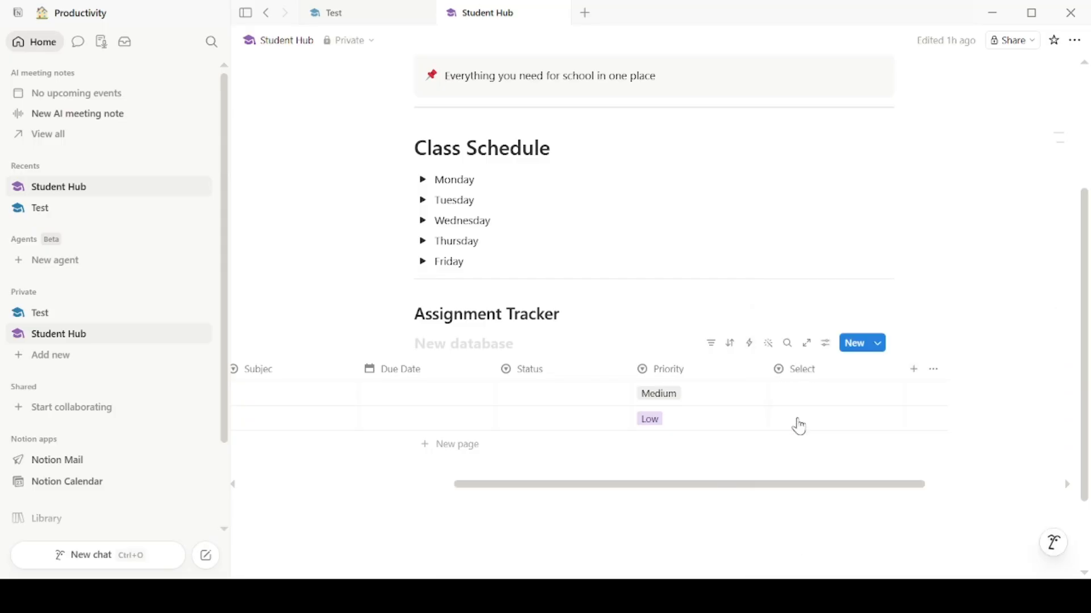
left_click(806, 371)
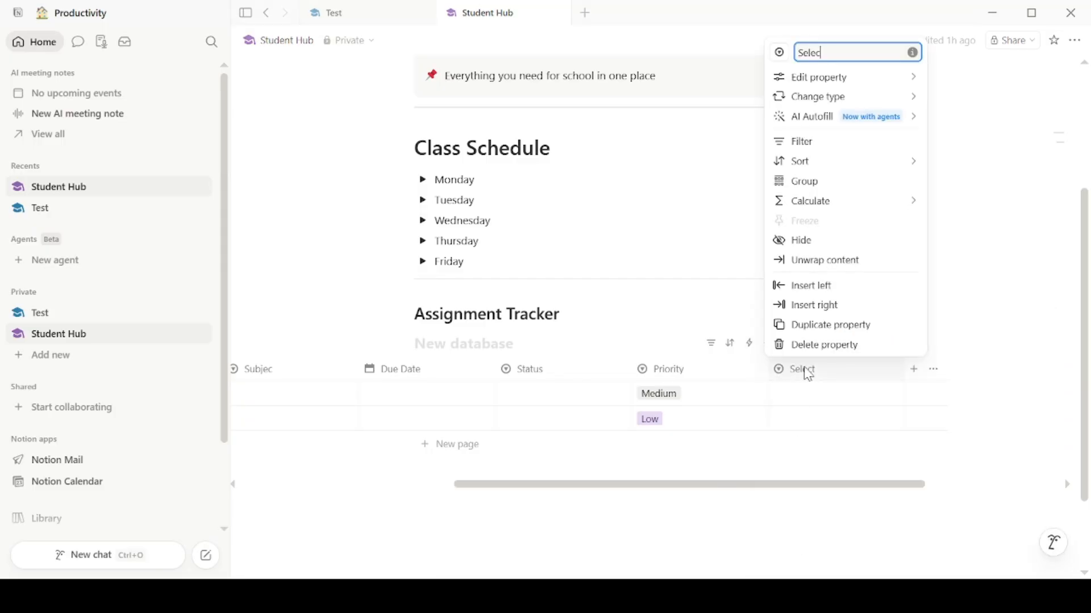
key("BackSpace")
type("Type")
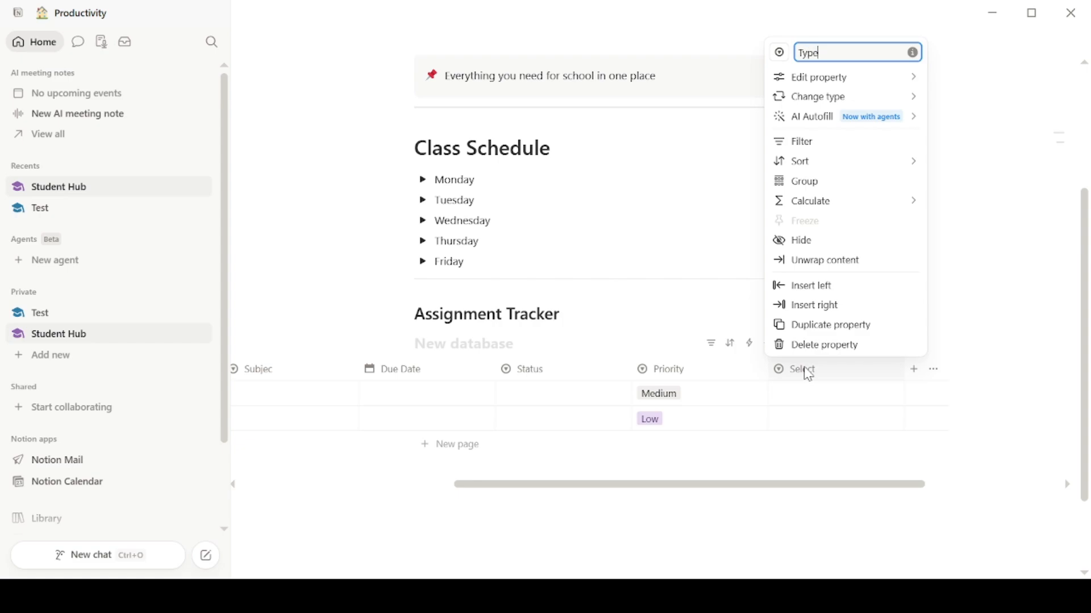
- Add the options "Essay" and "Problem Set" to the Type property
left_click(898, 77)
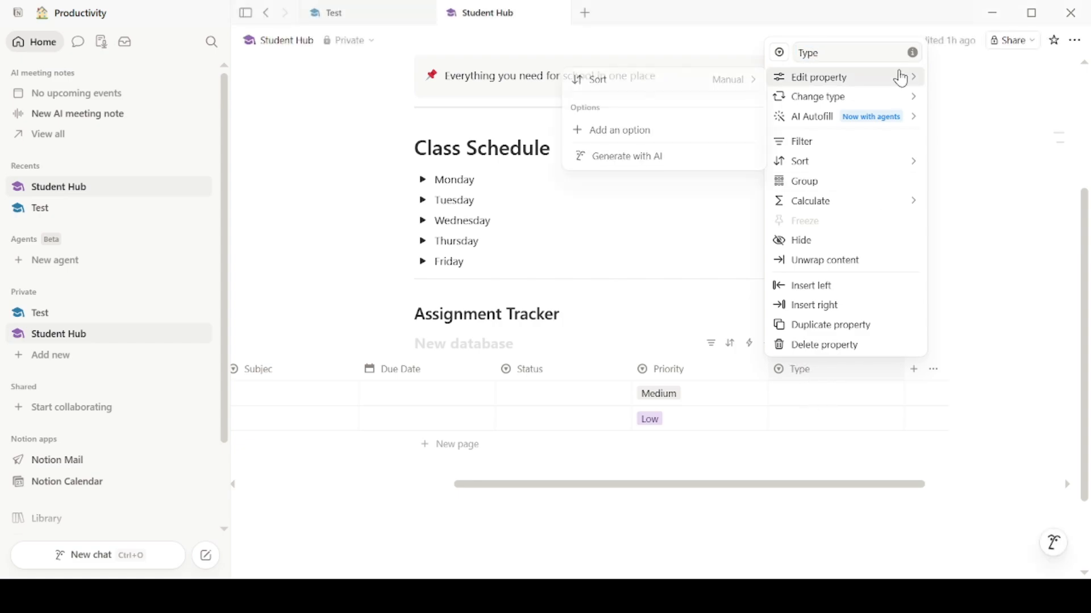
left_click(694, 130)
type("Essay")
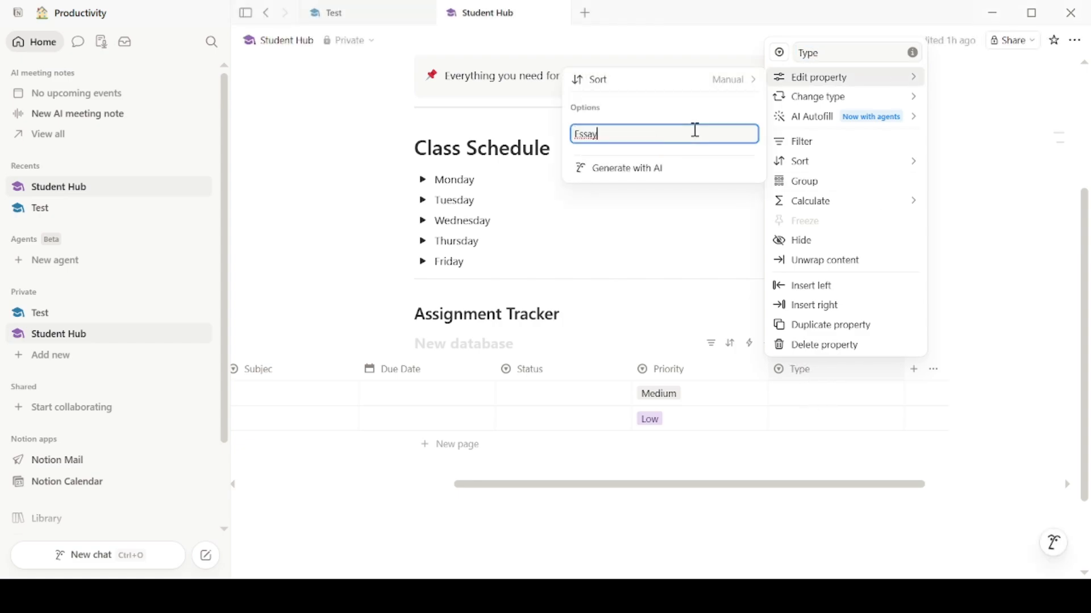
key("Return")
type("Pr")
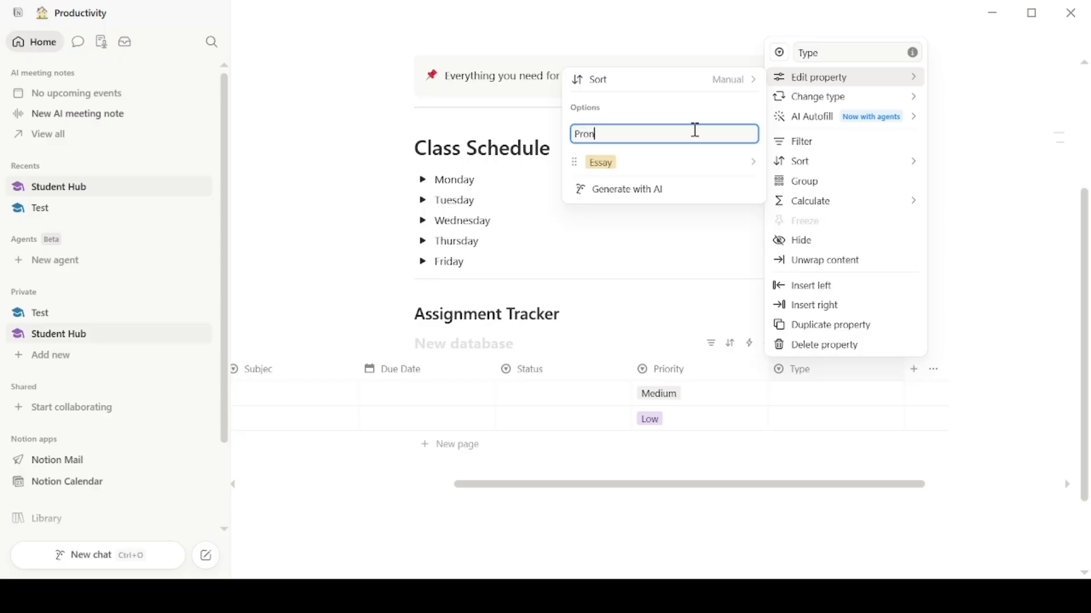
type("oblem Set")
key("Return")
key("Escape")
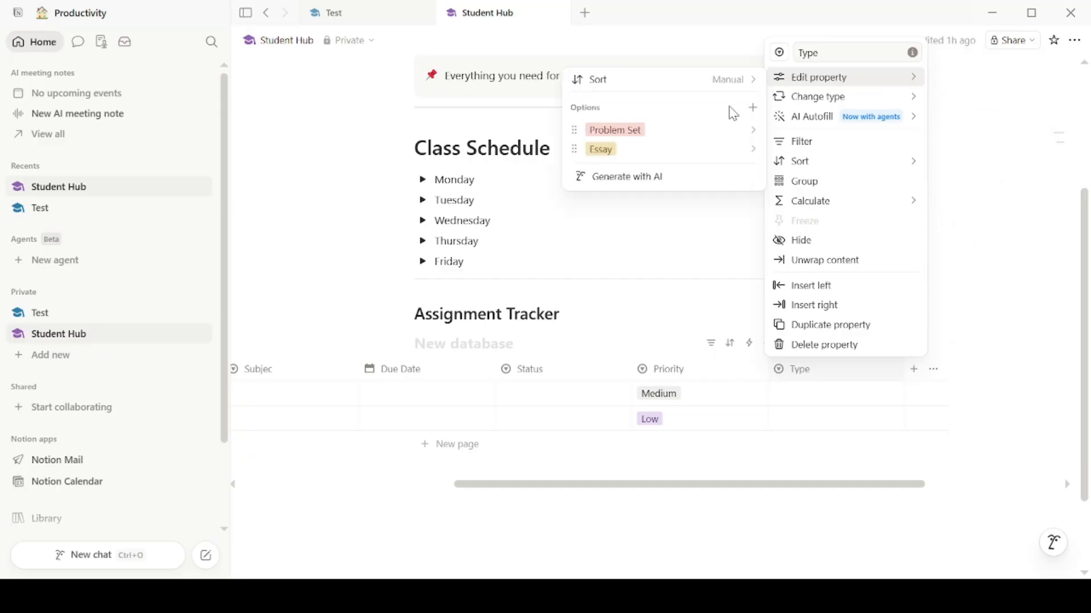
- Add the options "Project", "Reading" and "Lab Report" to the Type property and finish editing its options
left_click(752, 109)
type("Project")
key("Return")
type("Rea")
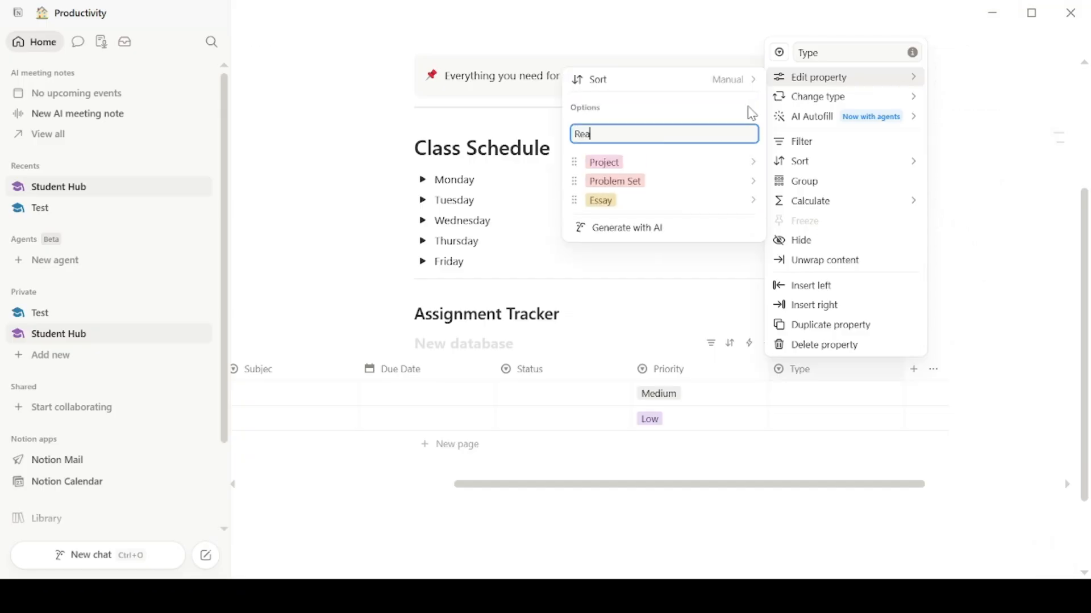
type("ding")
key("Return")
type("Lab")
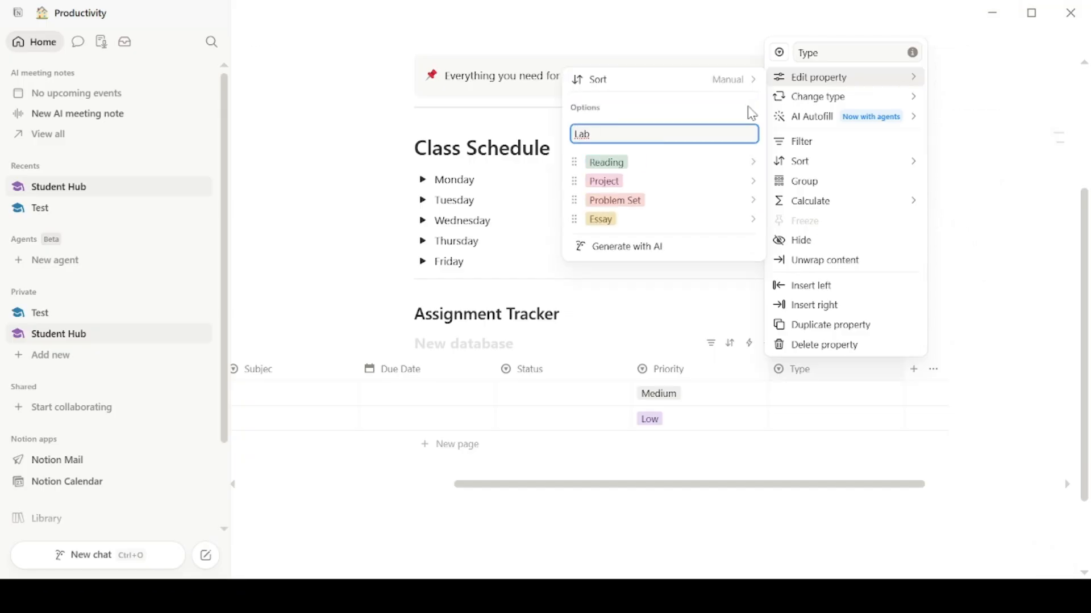
type(" Report")
key("Return")
key("Escape")
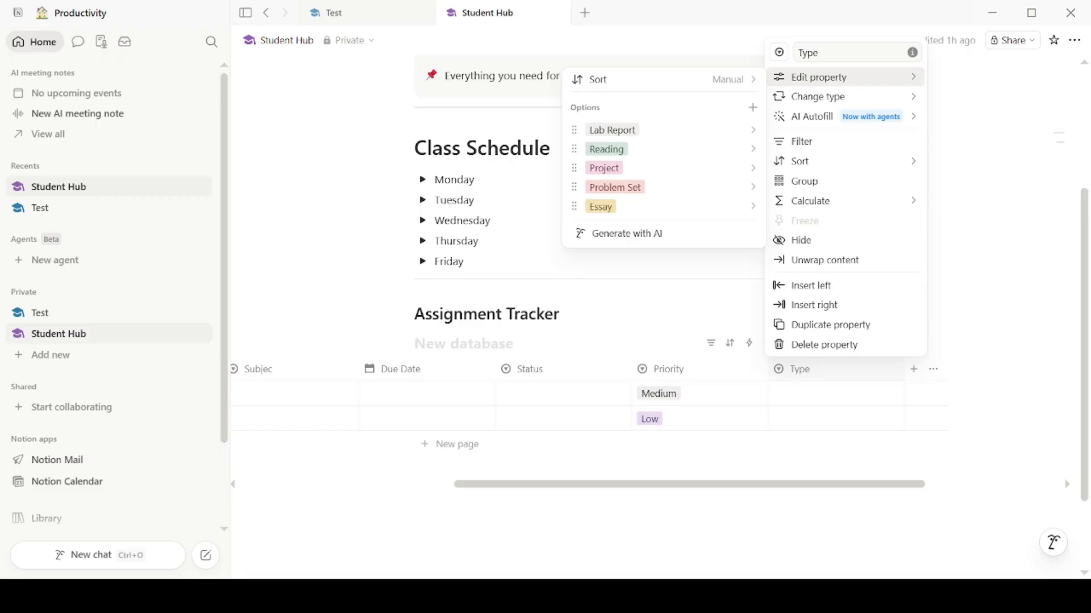
- Add a text property after Type in the assignment table and name it "Grade"
left_click(920, 373)
left_click(913, 372)
left_click(857, 409)
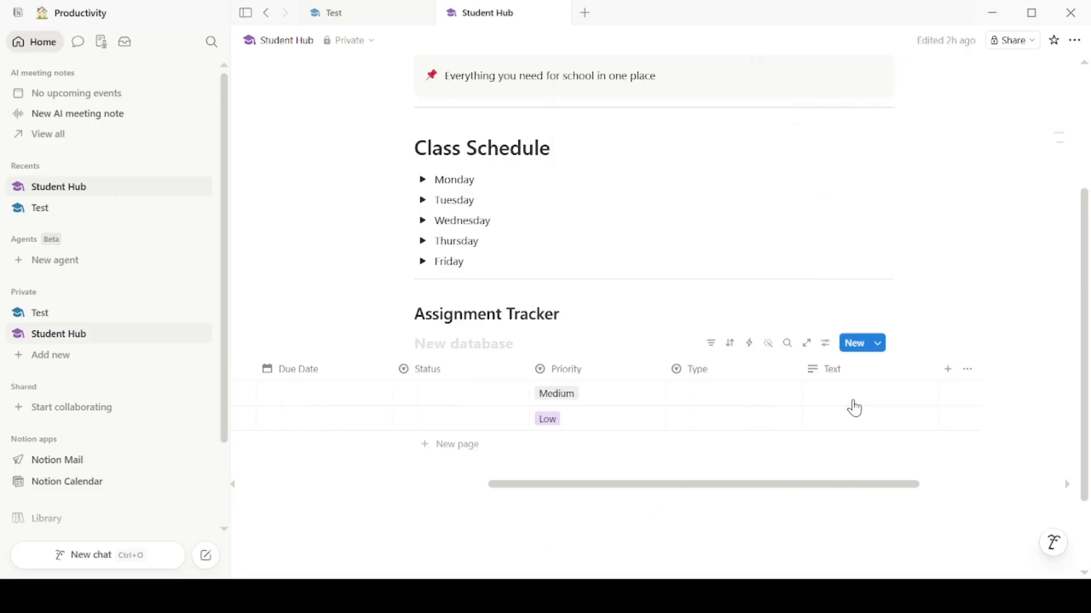
left_click(862, 371)
key("BackSpace")
key("BackSpace")
key("BackSpace")
key("BackSpace")
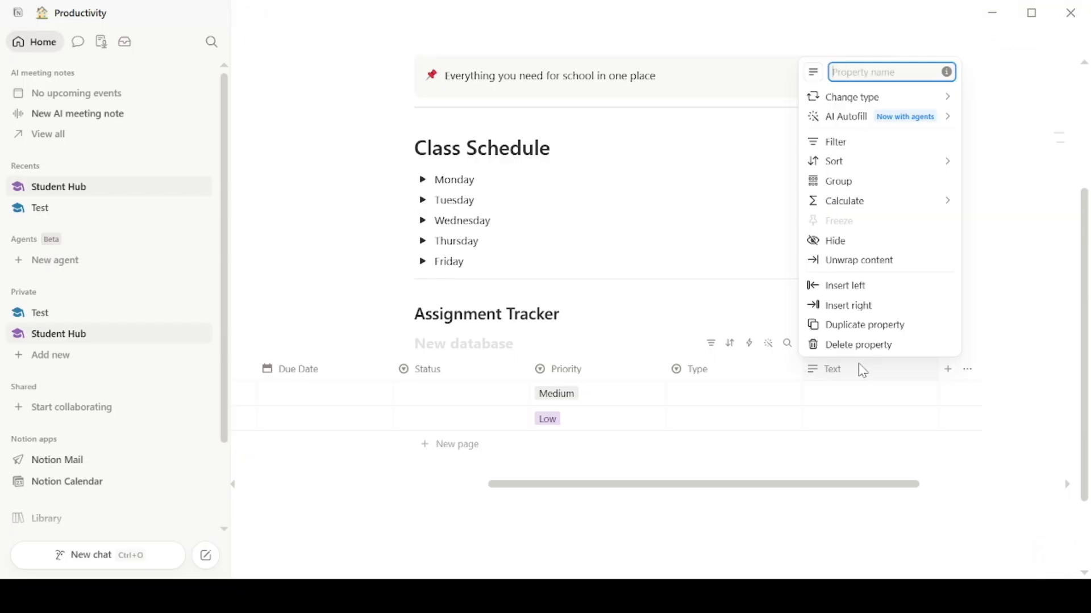
type("Grade")
key("Return")
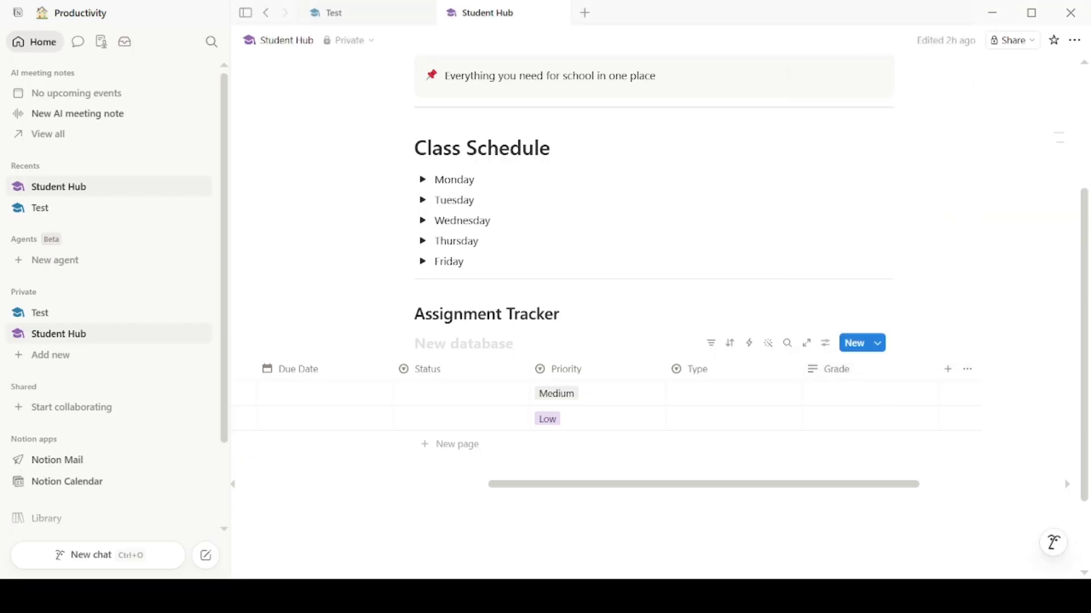
- Add the assignments "Book Review" and "Python Final Project" as new rows below "Problem Set #8"
scroll(653, 284, "down", 2)
scroll(653, 301, "left", 5)
left_click(480, 342)
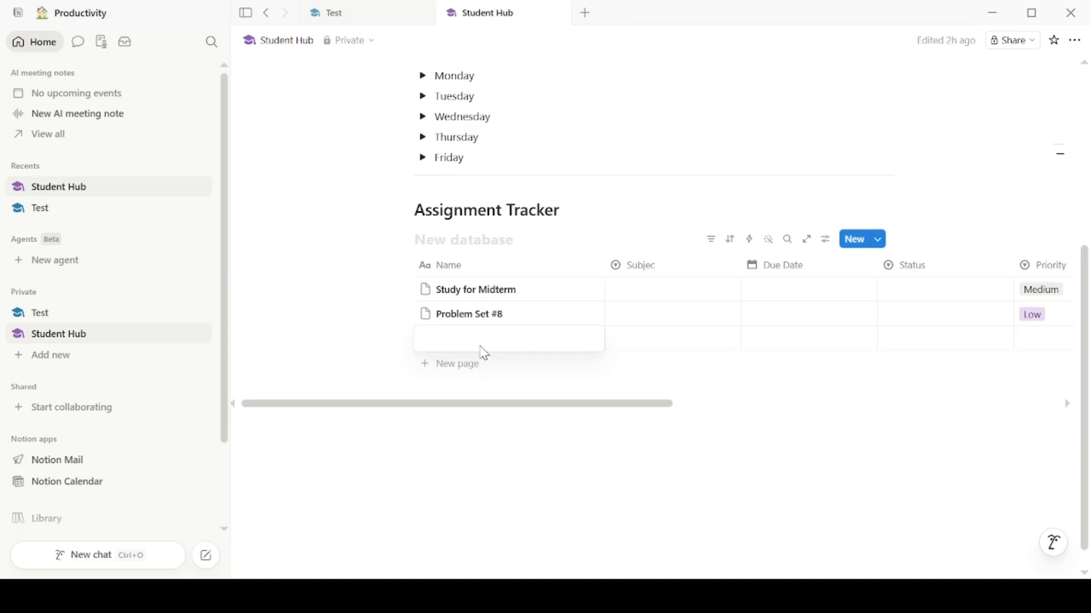
type("ook Review")
key("Escape")
left_click(423, 339)
type("B")
key("Escape")
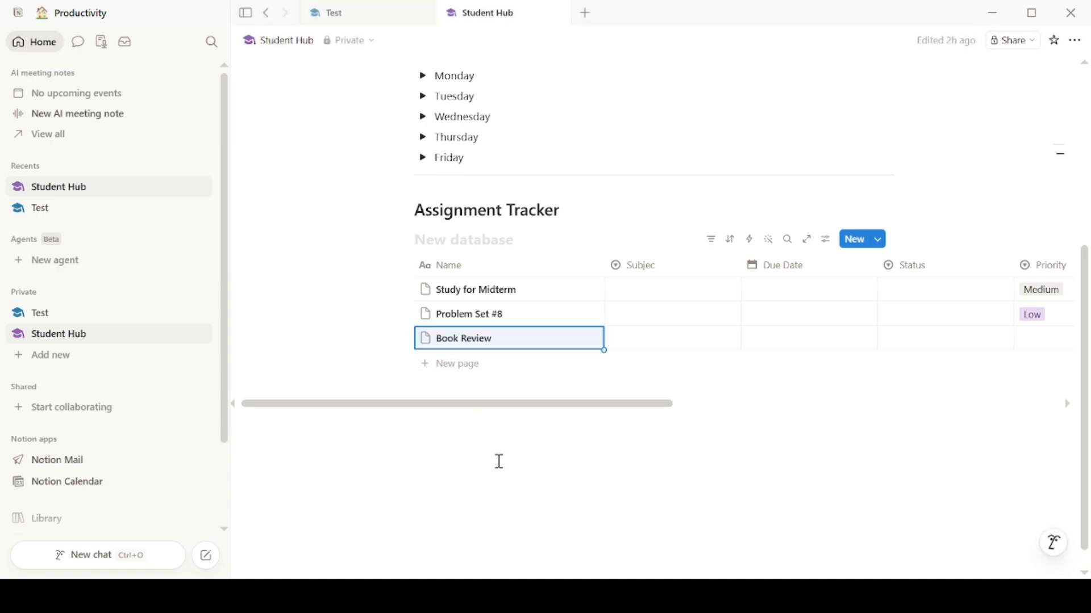
left_click(483, 364)
type("Python Final Project")
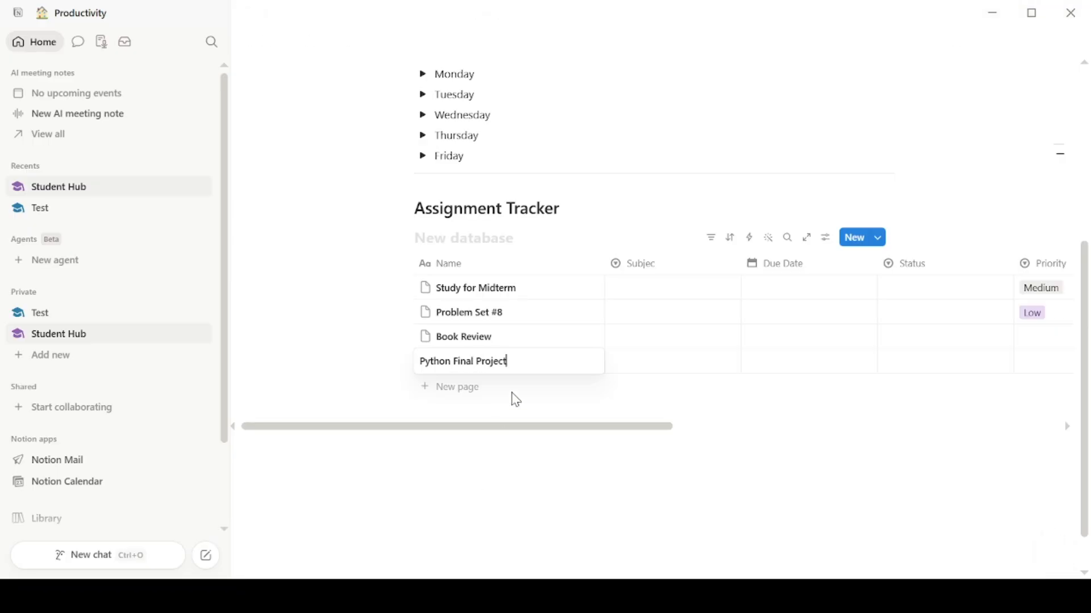
key("Escape")
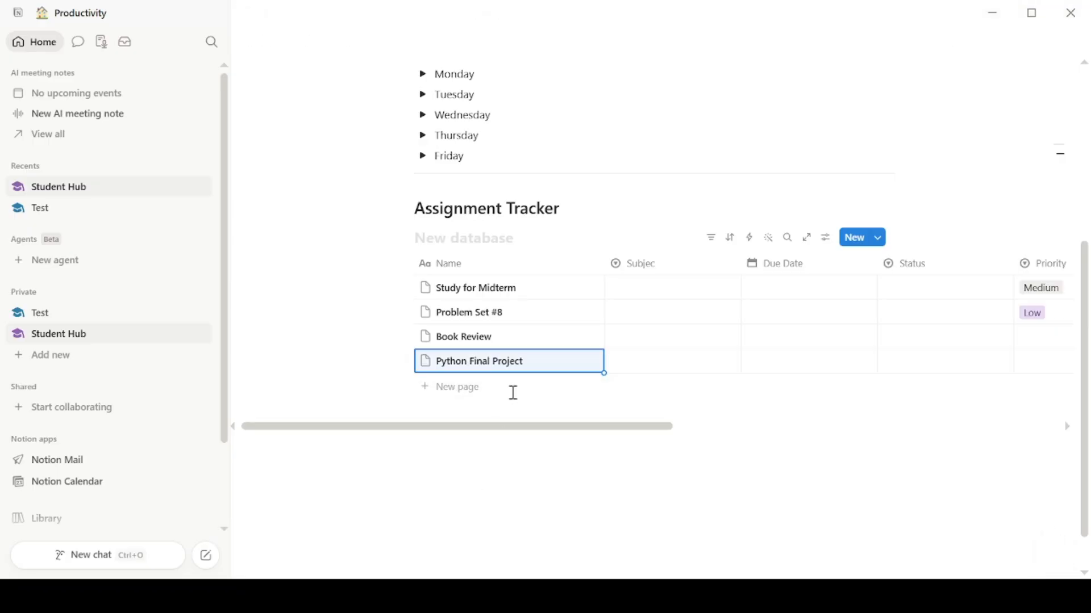
- Add the assignments "Read Chapter 12" and "Lab Report: Friction" as new rows in the assignment table
scroll(486, 570, "down", 1)
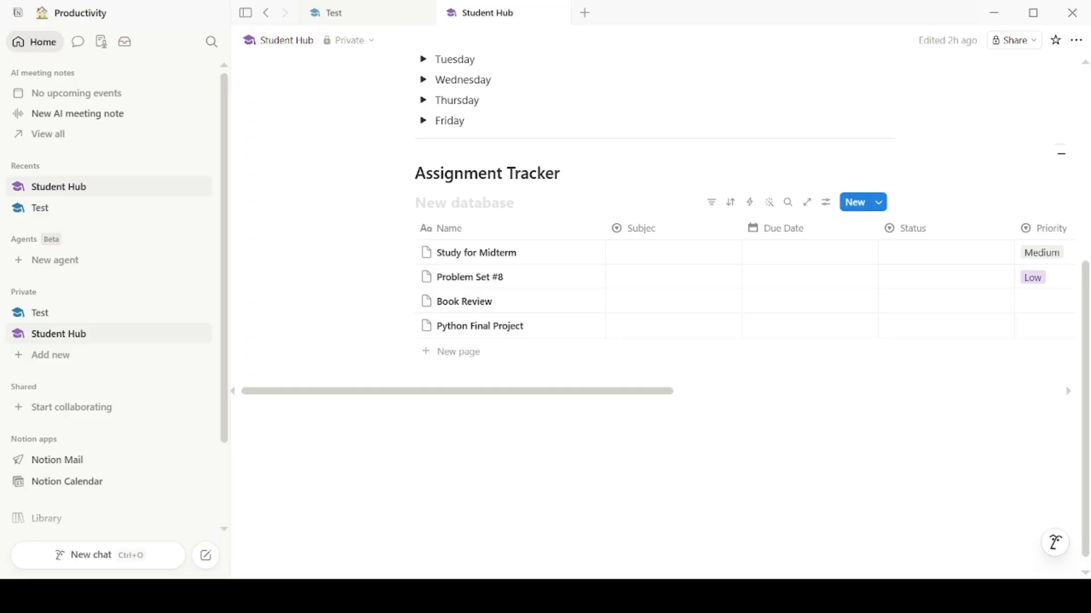
left_click(486, 360)
type("Read Chapter 12")
key("Escape")
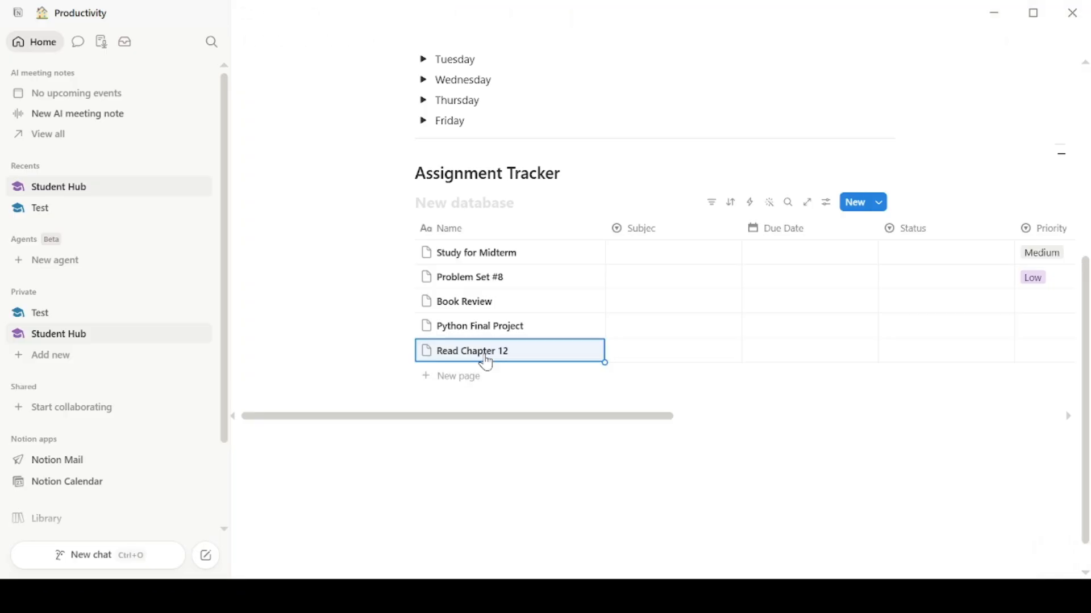
key("Escape")
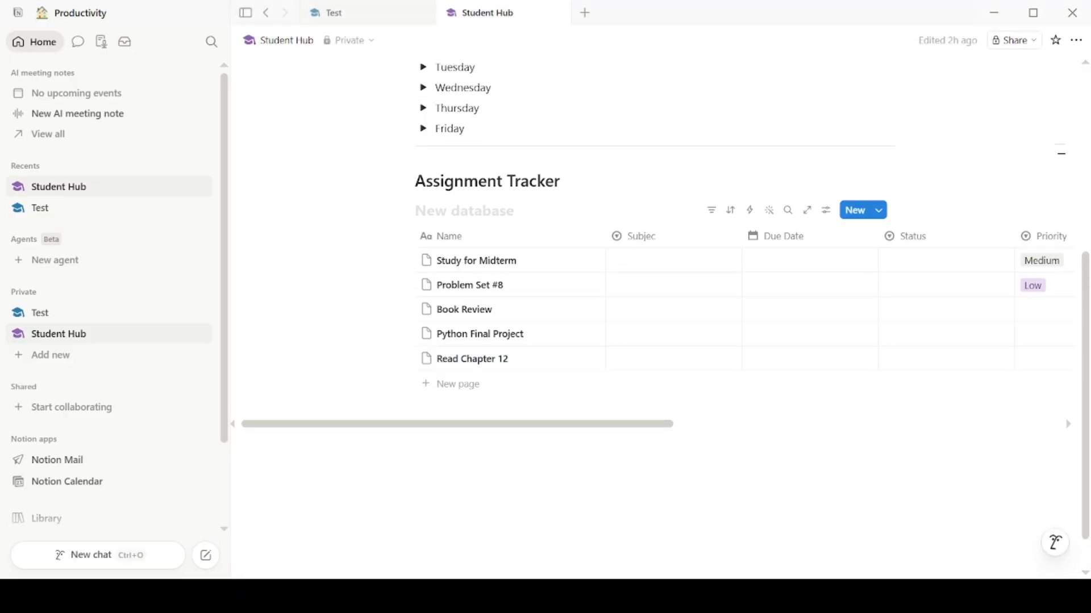
left_click(477, 386)
type("Lab Report: Friction")
key("Escape")
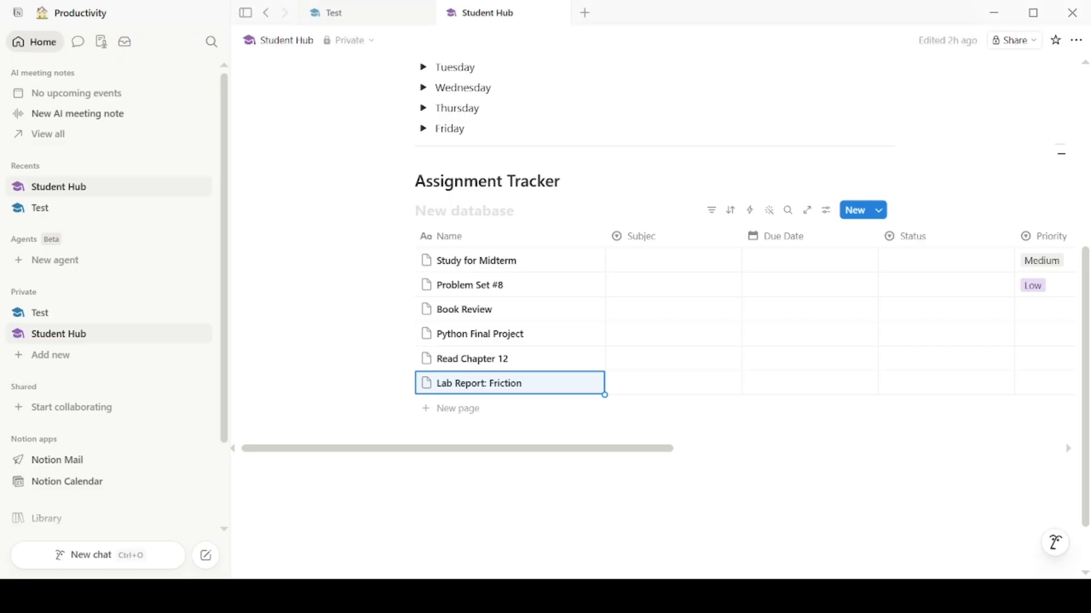
key("Escape")
- Add the assignments "Problem Set #7" and "Essay on Shakespeare" as the last rows of the assignment table
left_click(474, 397)
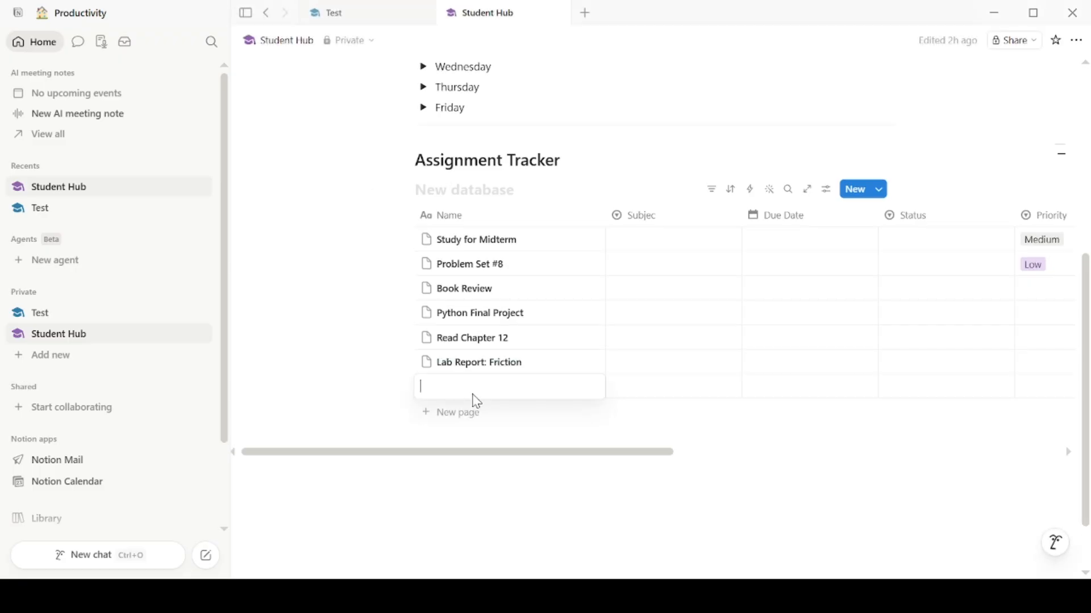
type("Problem Set #7")
key("Escape")
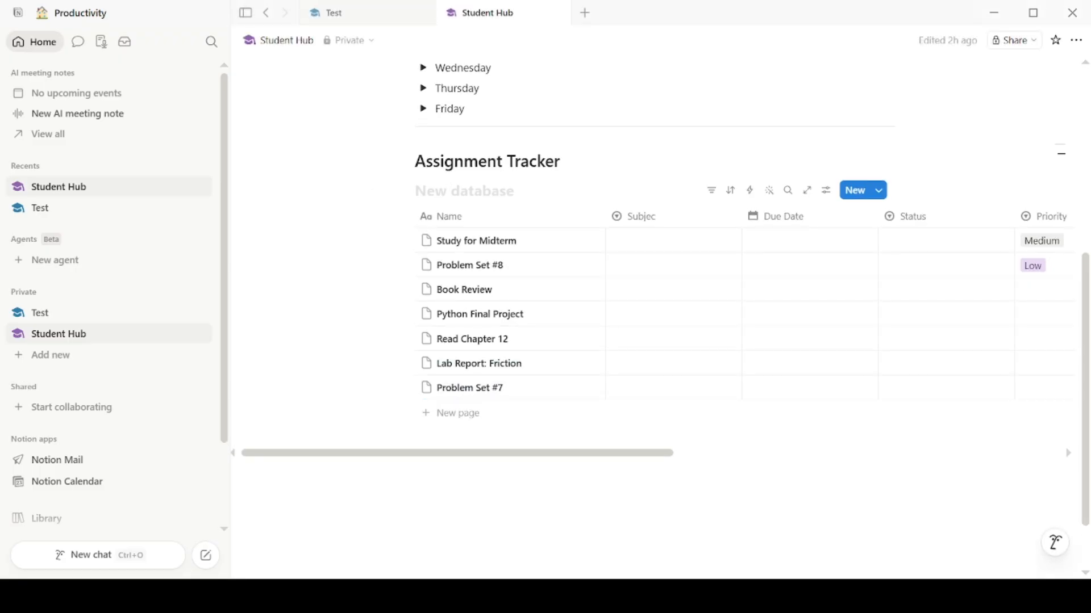
left_click(475, 414)
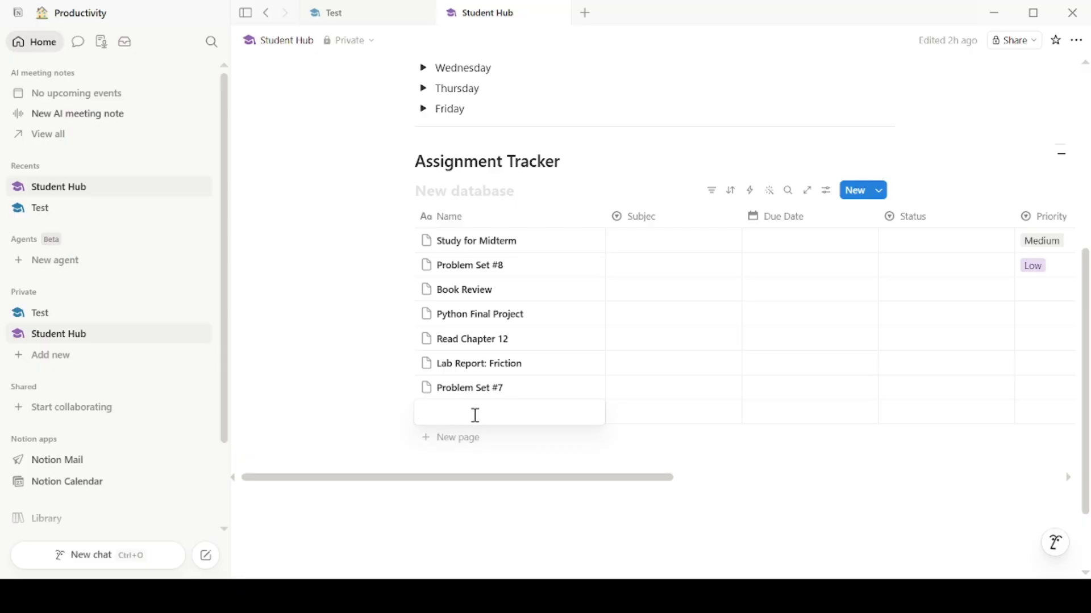
type("Essay on Shakespeare")
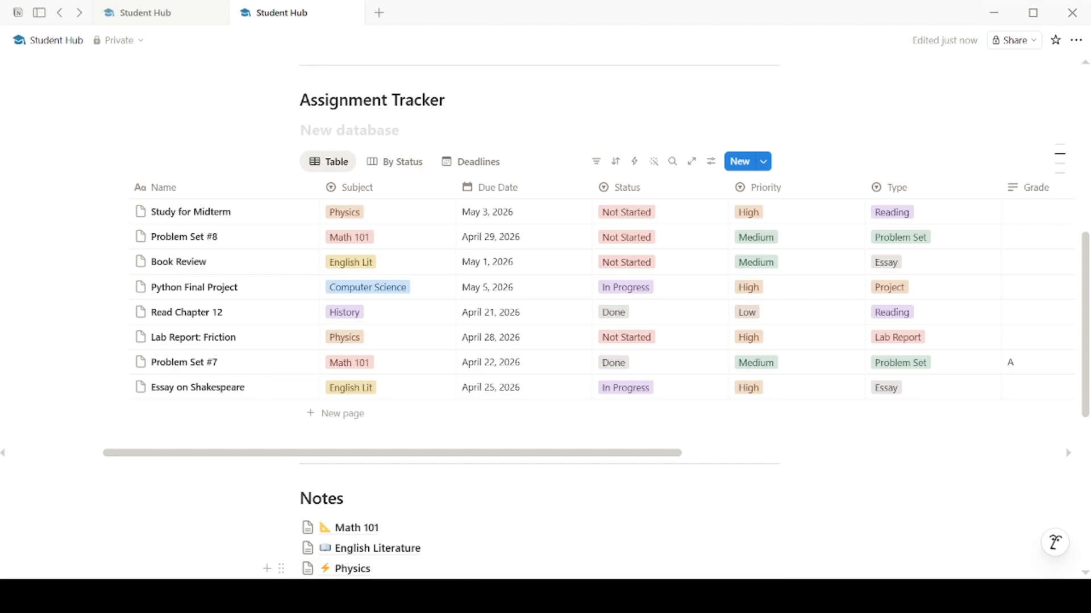
- In the completed tracker's By Status view, move the "Study for Midterm" card from Not Started to In Progress
scroll(568, 301, "right", 2)
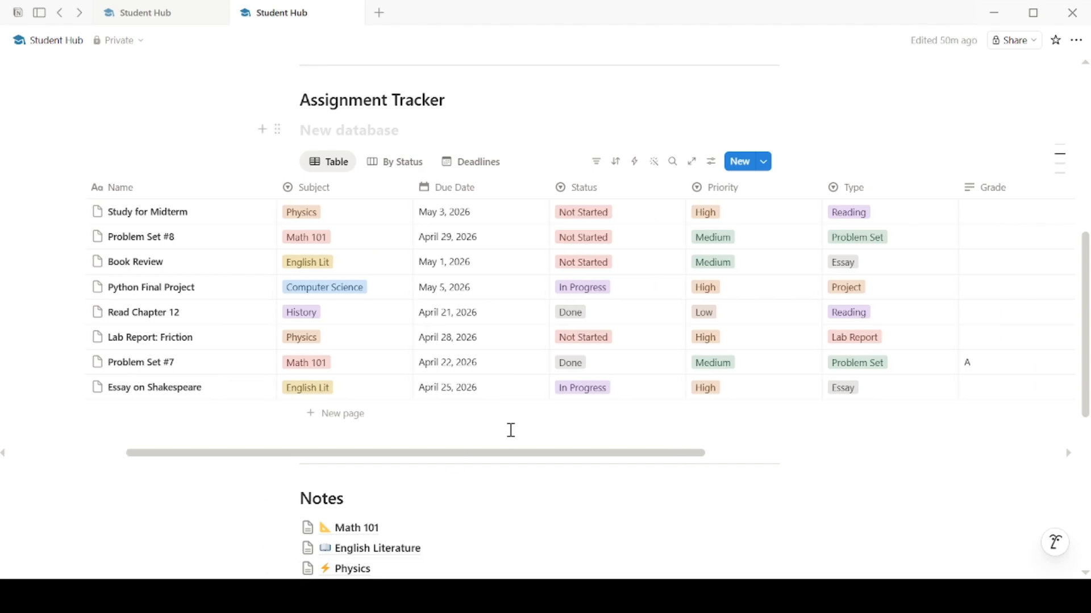
left_click(406, 174)
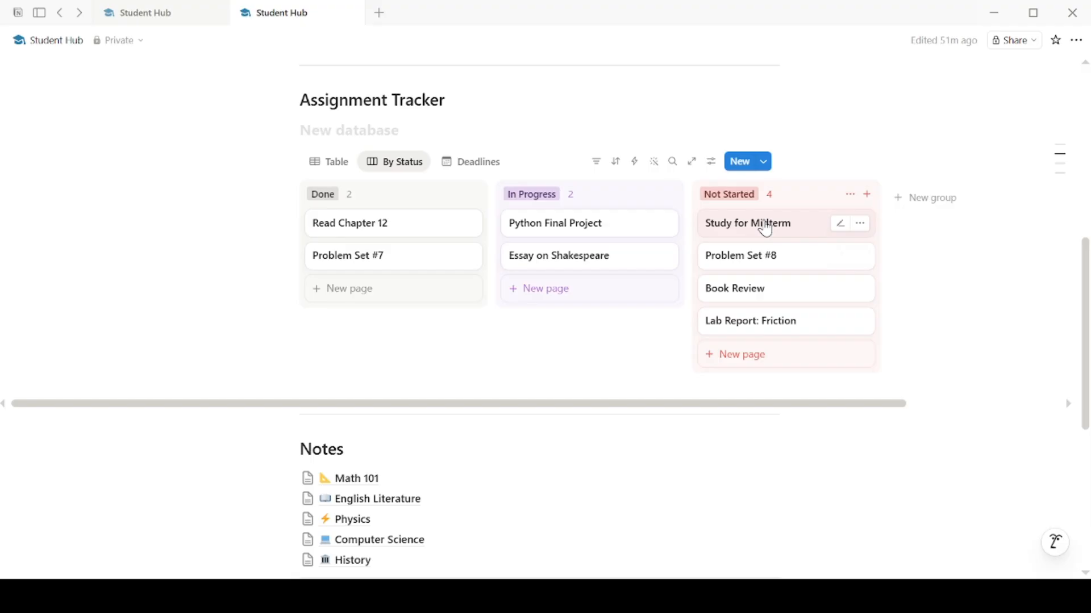
left_click_drag(766, 230, 627, 278)
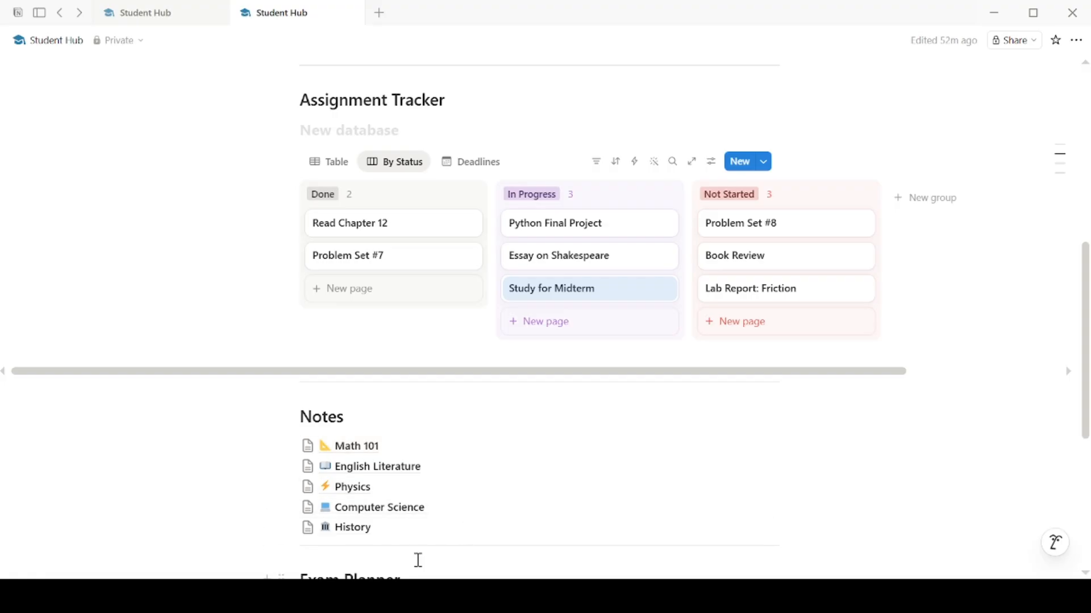
- Show the tracker's Deadlines calendar and examine the assignments due in April and the following months
left_click(474, 163)
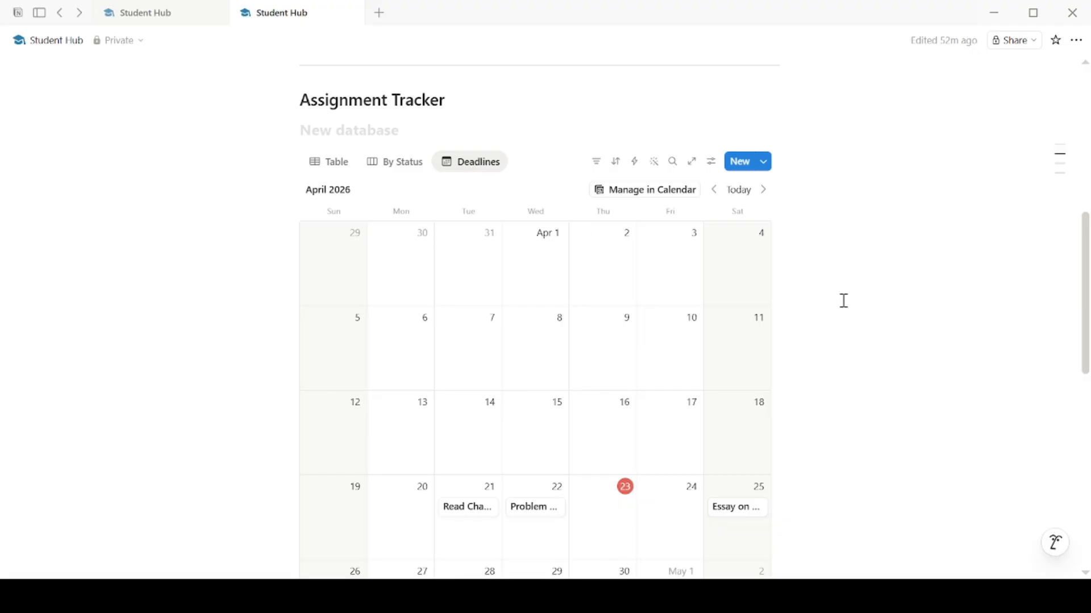
scroll(871, 351, "down", 2)
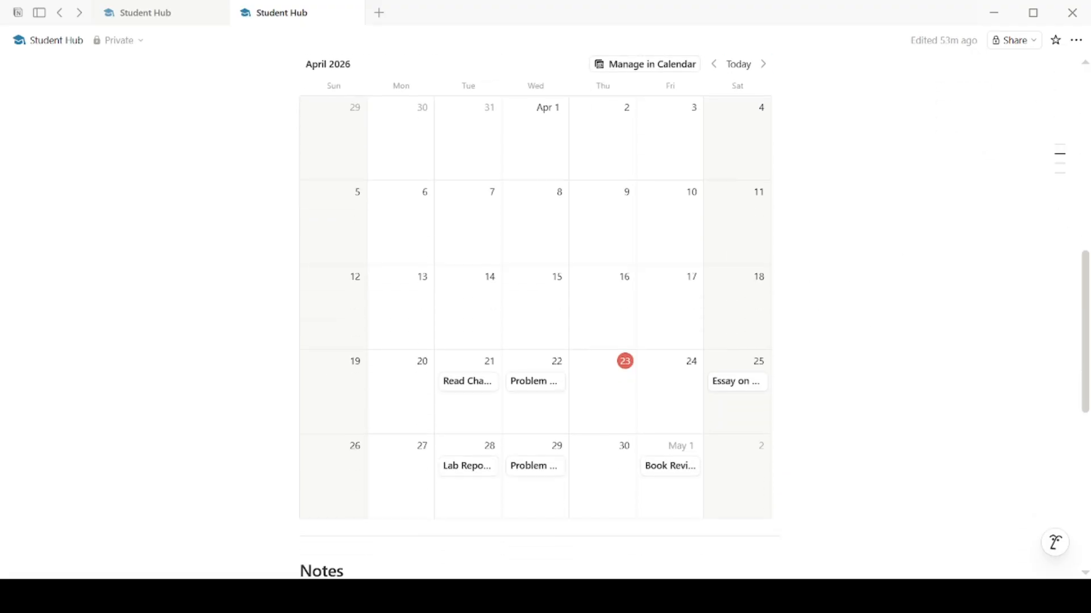
scroll(534, 319, "down", 3)
scroll(534, 318, "up", 5)
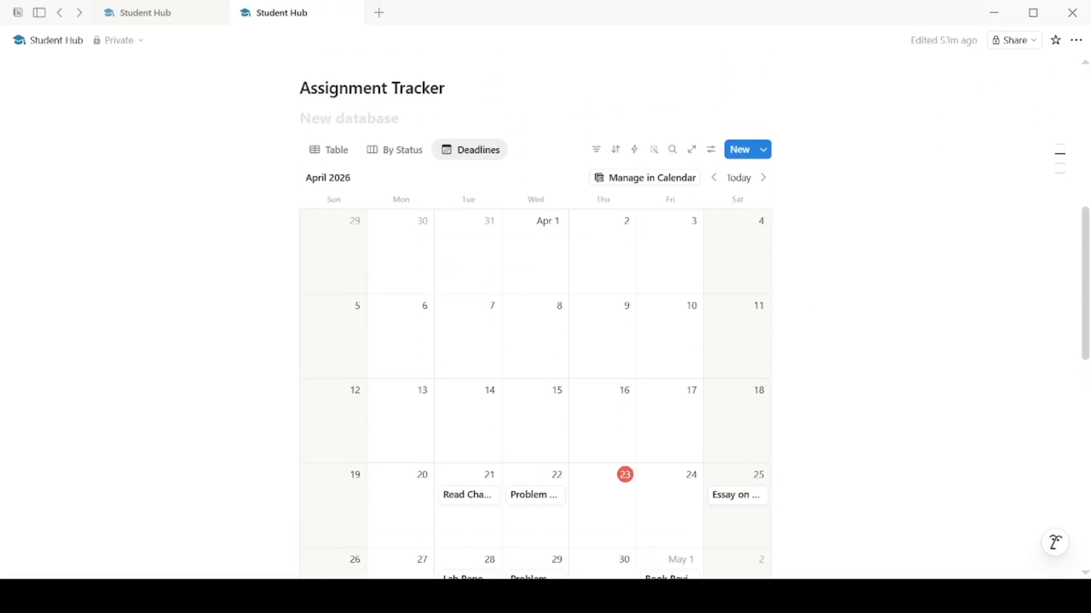
left_click(764, 178)
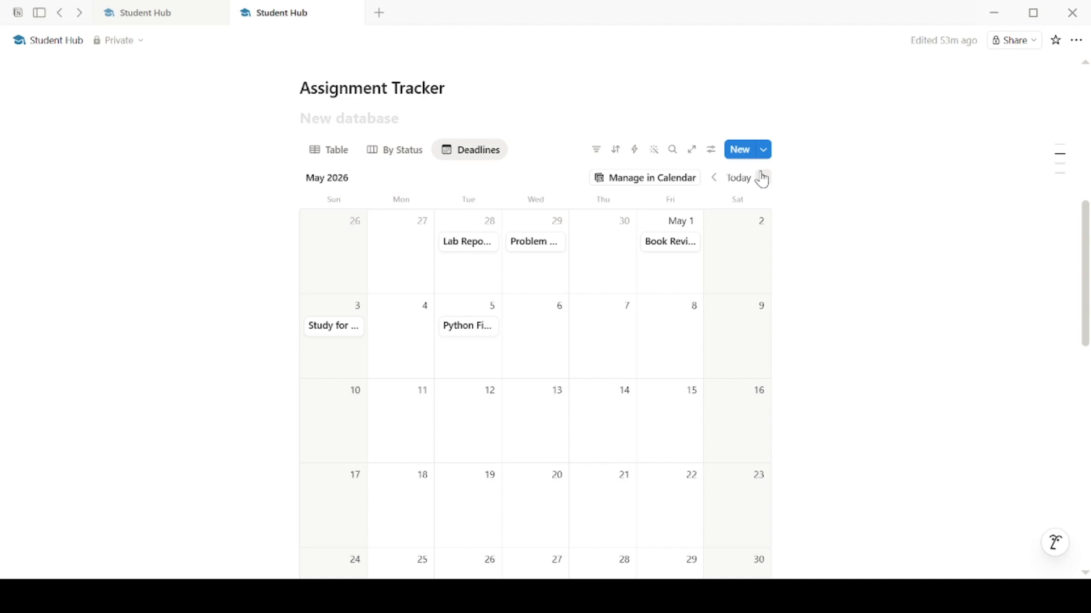
left_click(714, 178)
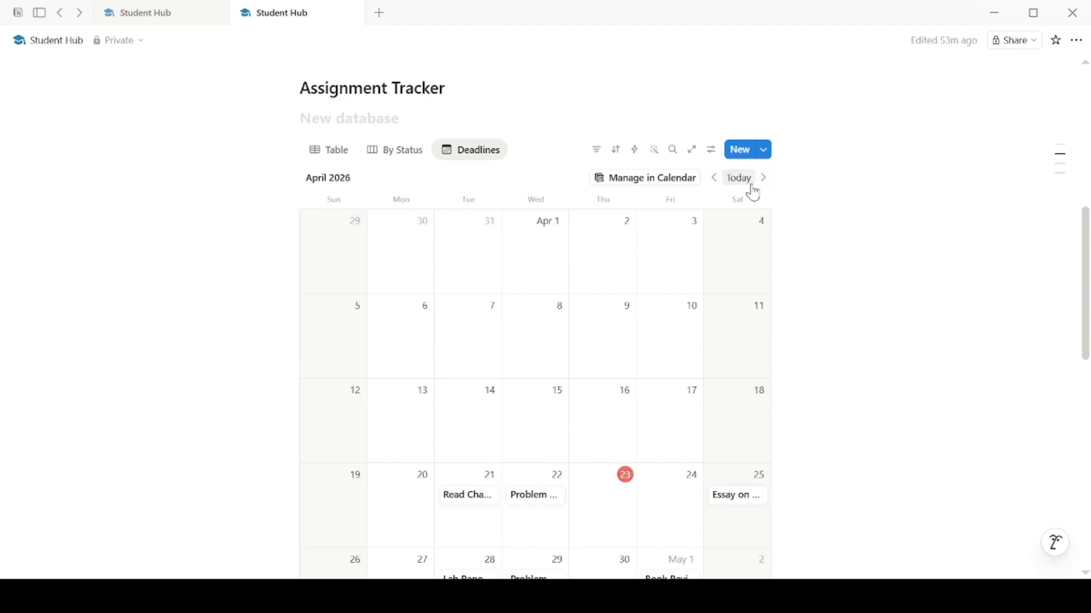
left_click(764, 179)
left_click(764, 180)
left_click(715, 179)
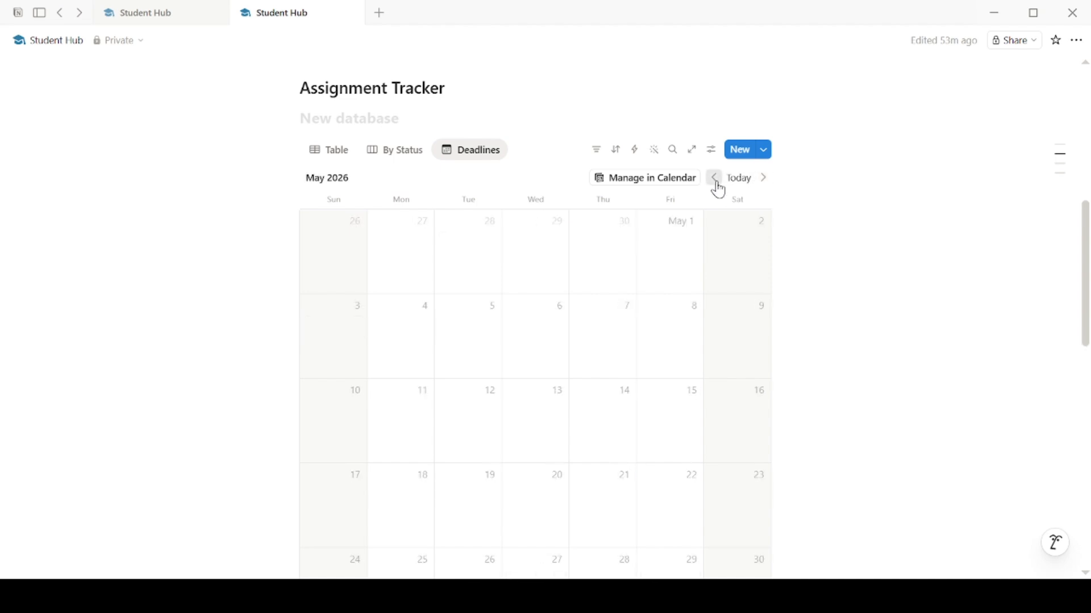
left_click(716, 181)
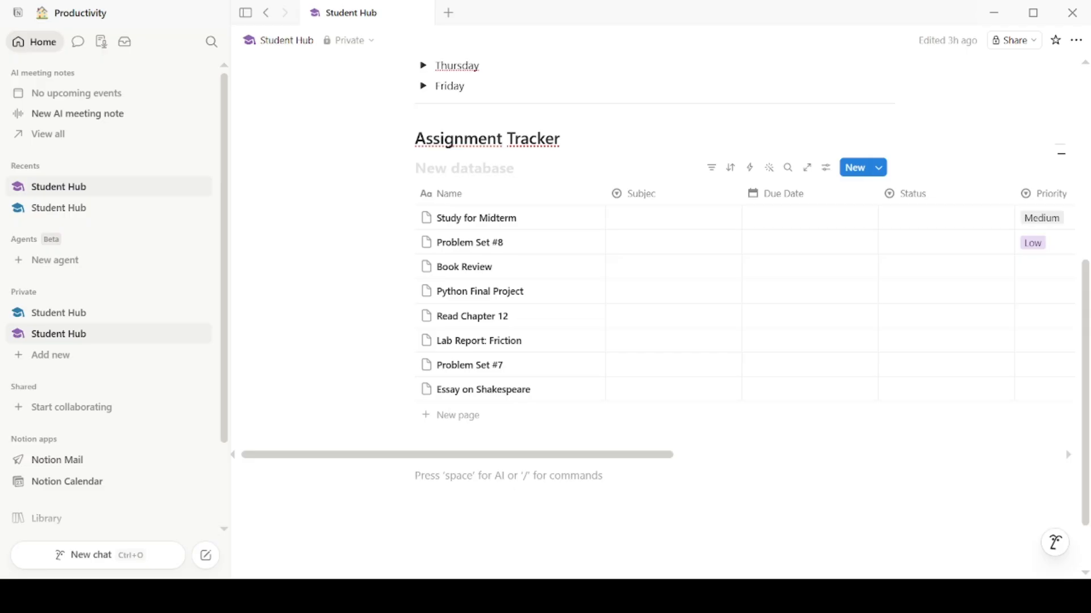
- Insert a divider below the assignment table and add a Heading 2 titled "Notes" beneath it
type("/di")
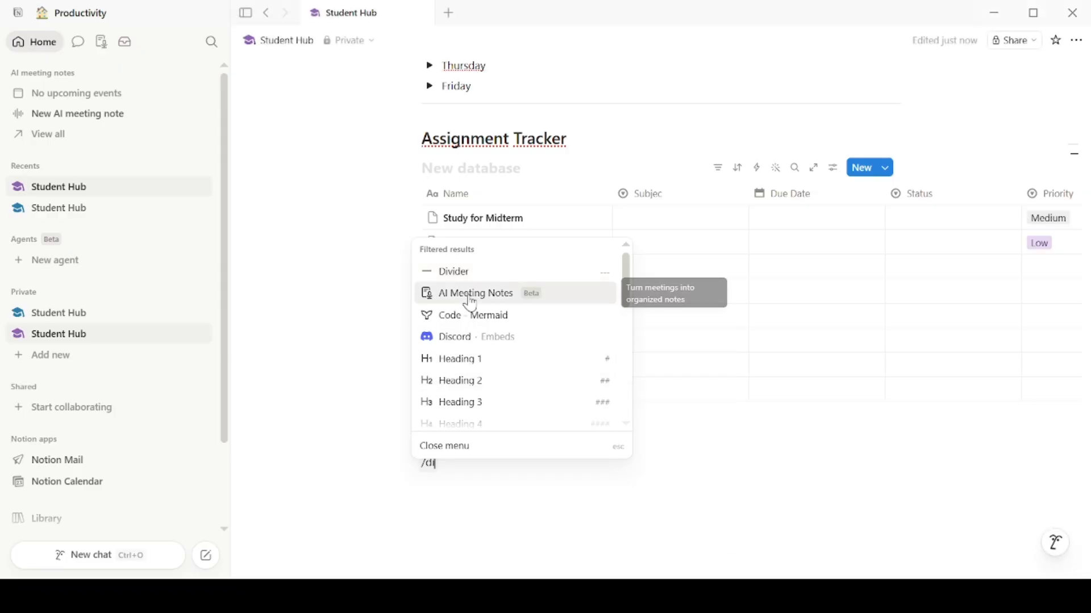
left_click(469, 274)
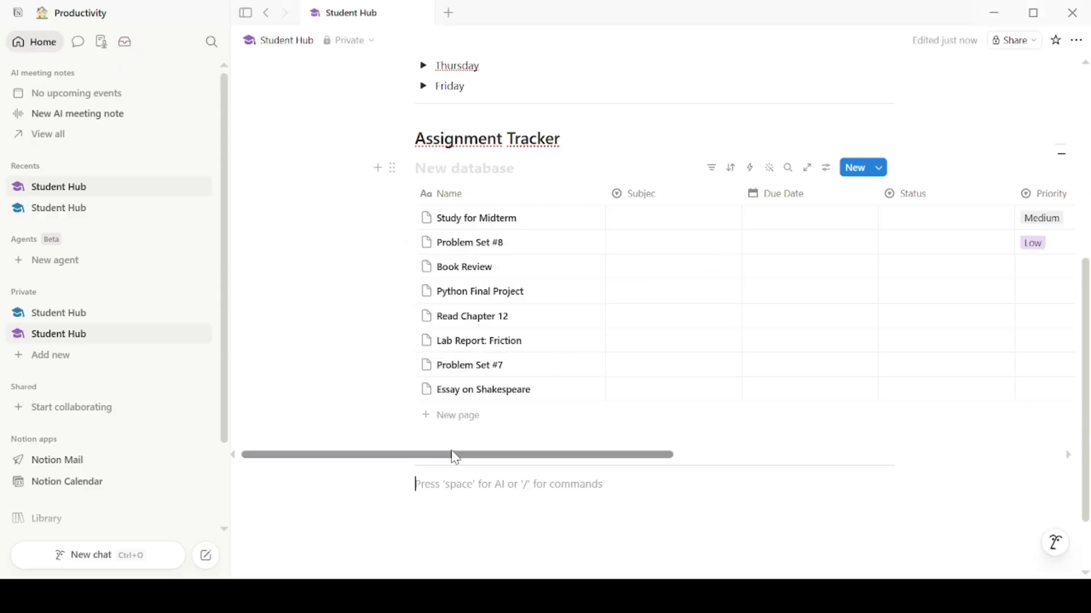
type("/")
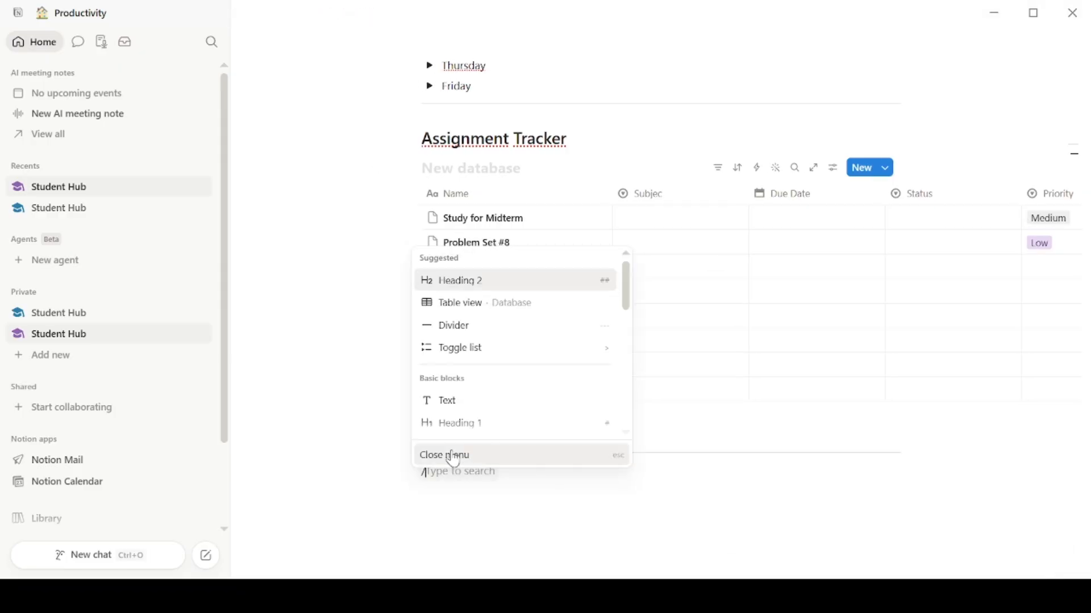
type("he")
left_click(483, 323)
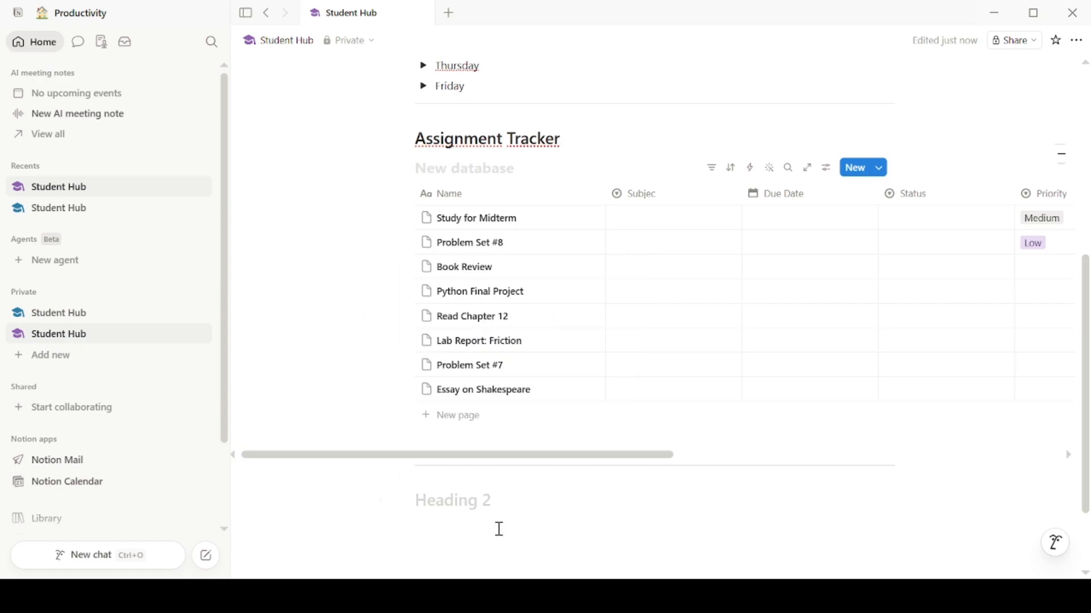
type("Notes")
key("Return")
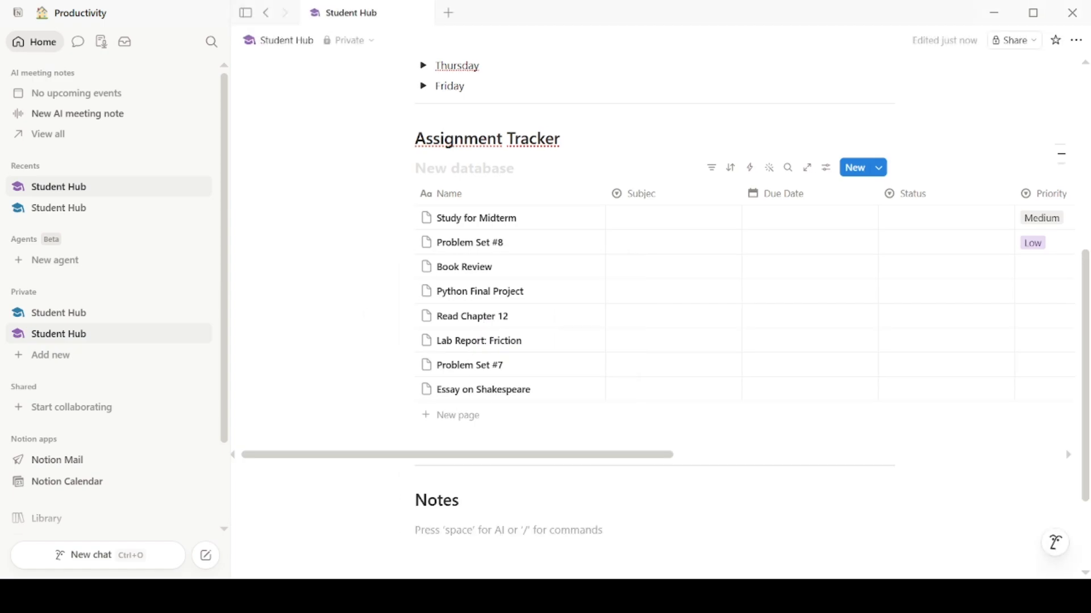
- Create a subpage titled "📐 Math 101" under the Notes heading
scroll(497, 531, "down", 2)
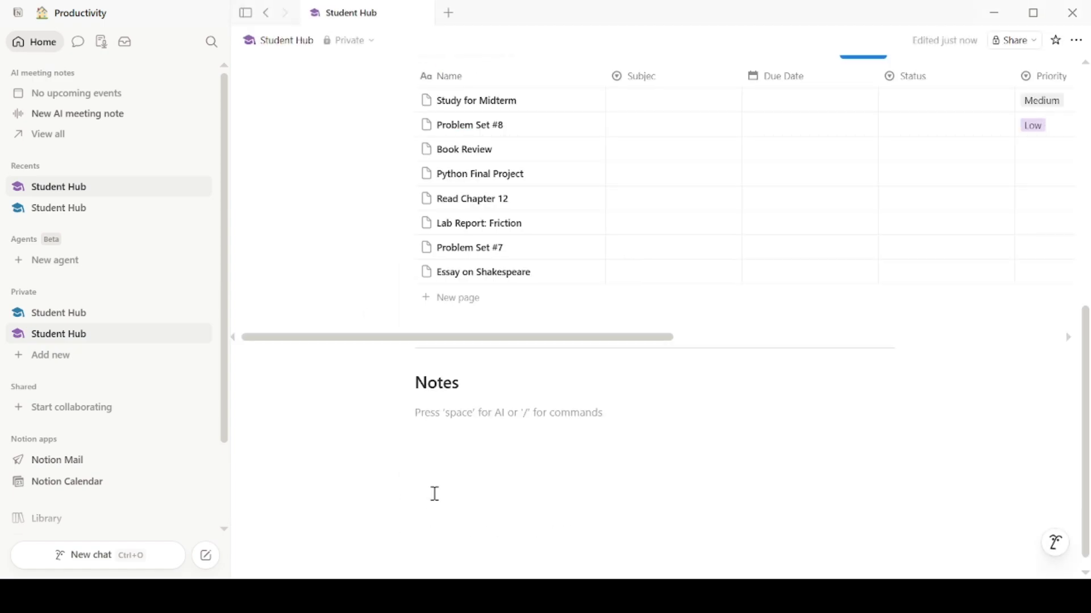
type("/page")
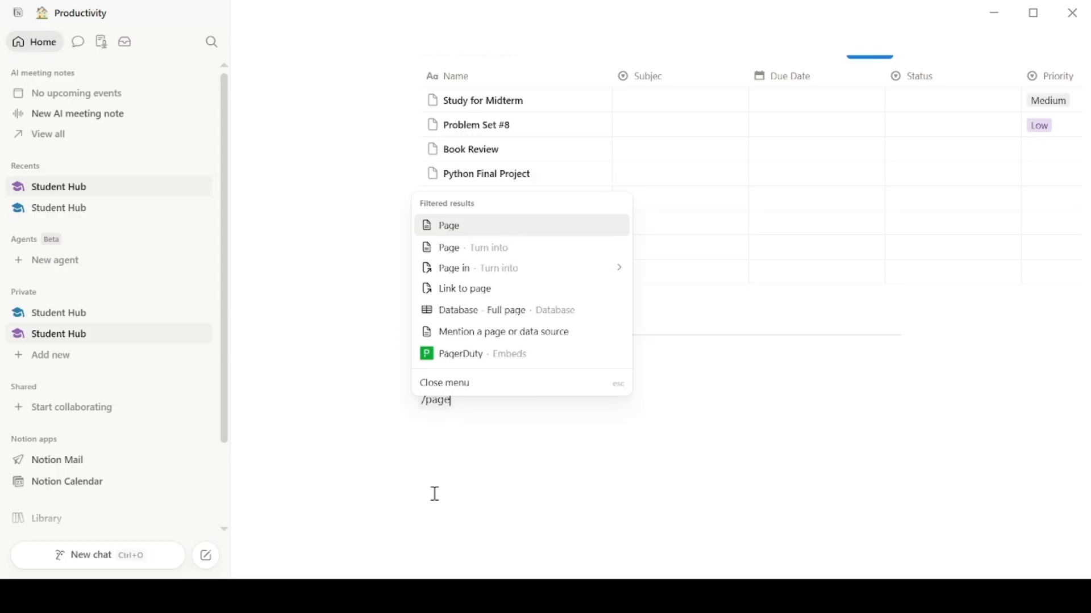
left_click(463, 251)
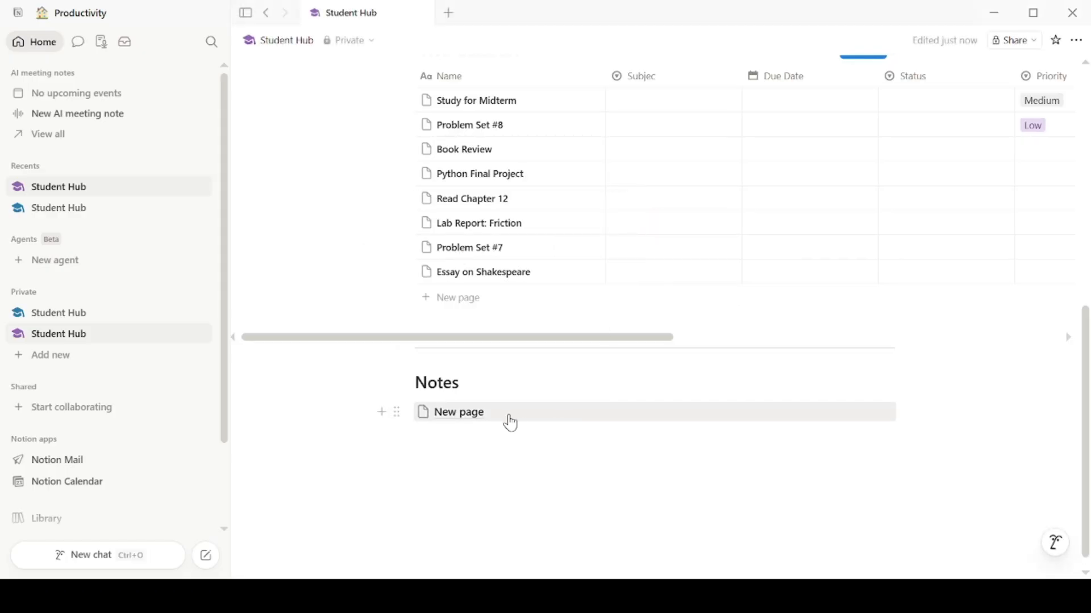
left_click(479, 418)
type("📐 Math 101")
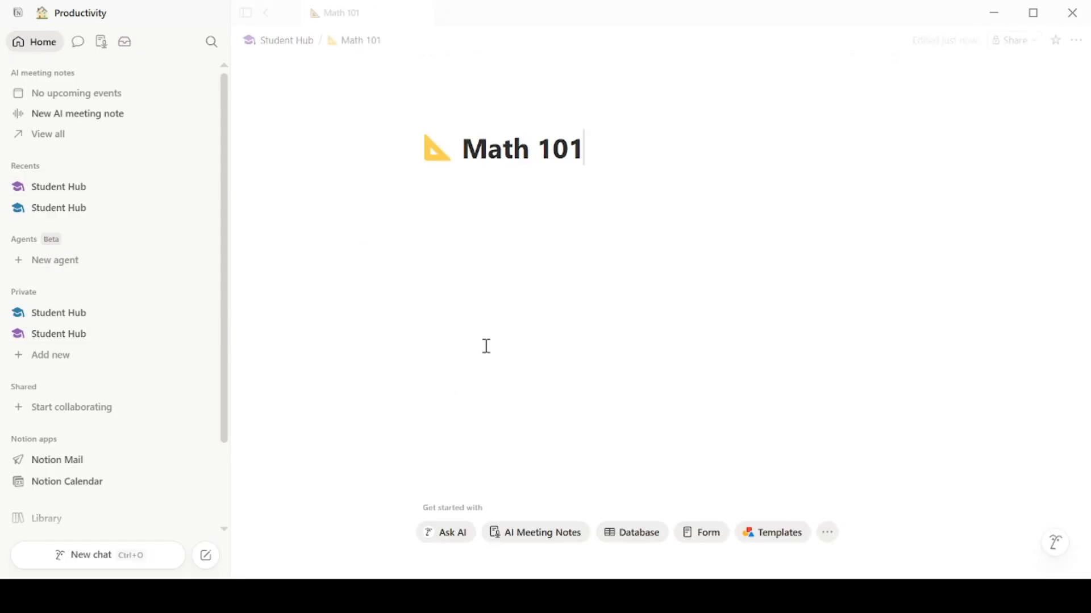
key("Return")
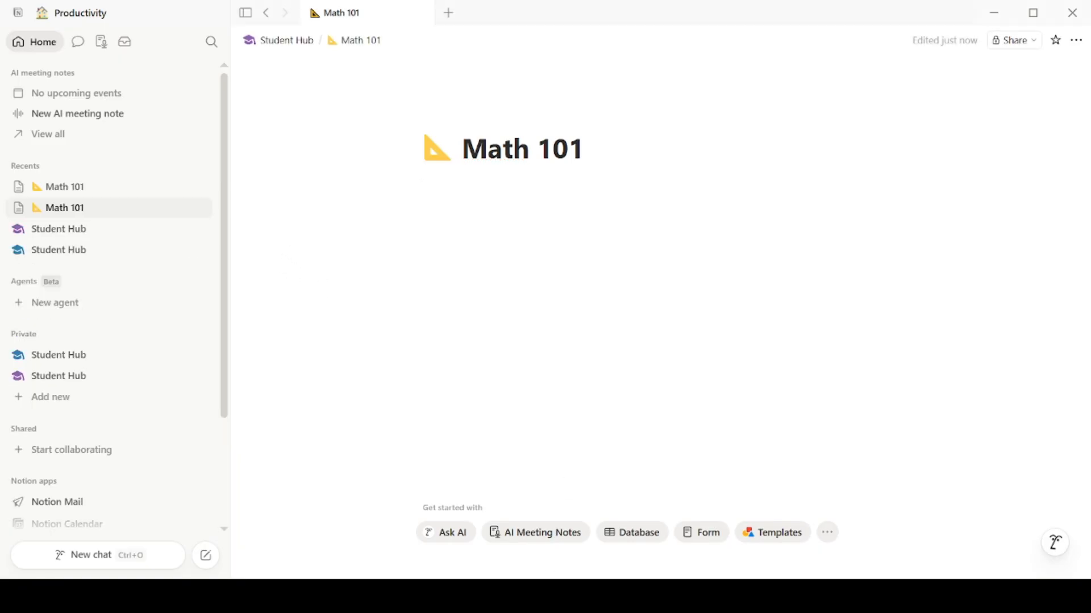
- Fill the Math 101 page with a code block of derivative notes covering key concepts, practice problems on page 245 and office-hours questions
left_click(490, 248)
type("Key concepts: - The derivative measures rate of change - Power rule: d/dx(x^n) = nx^(n-1) - Chain rule for composite functions  Practice problems: Page 245, exercises 1-15  Questions for office hours: - How does the chain rule apply to trigonometric functions?")
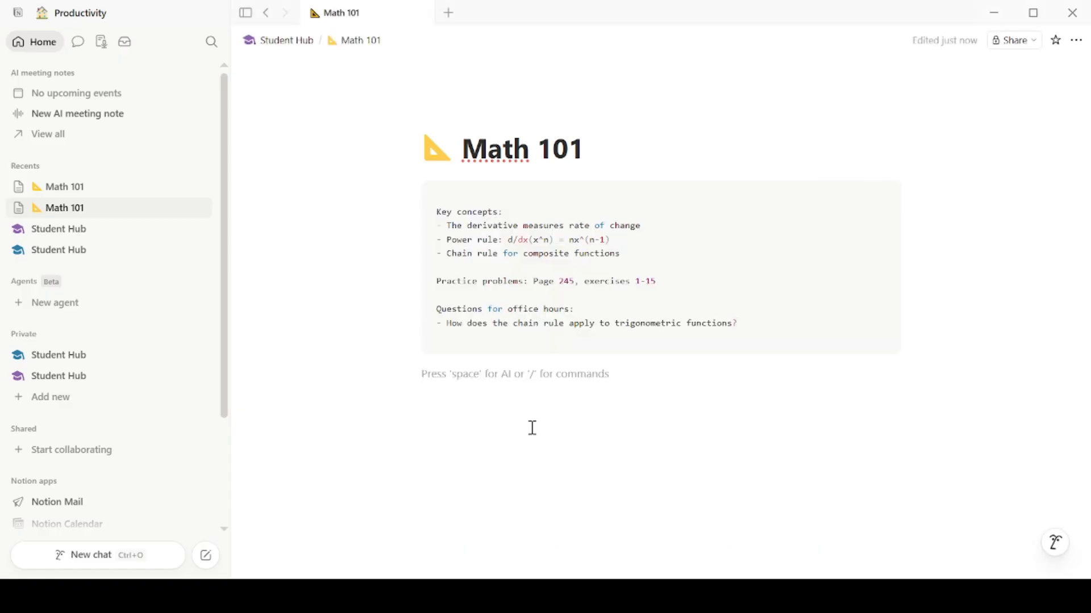
key("ctrl+[")
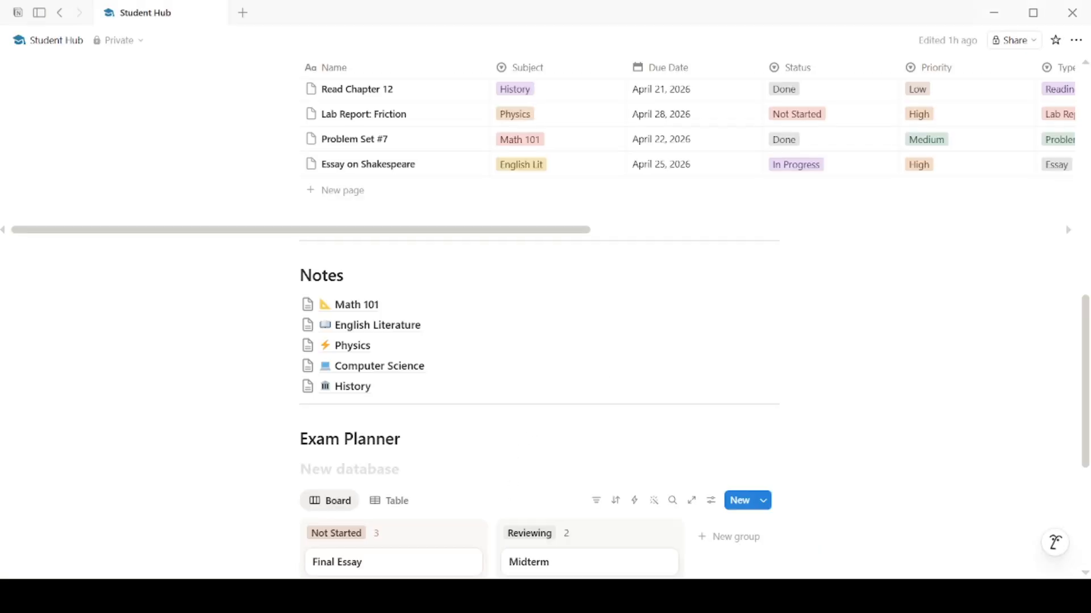
- In the completed Student Hub, examine the Math 101, English Literature and Physics note pages one after another
left_click(355, 304)
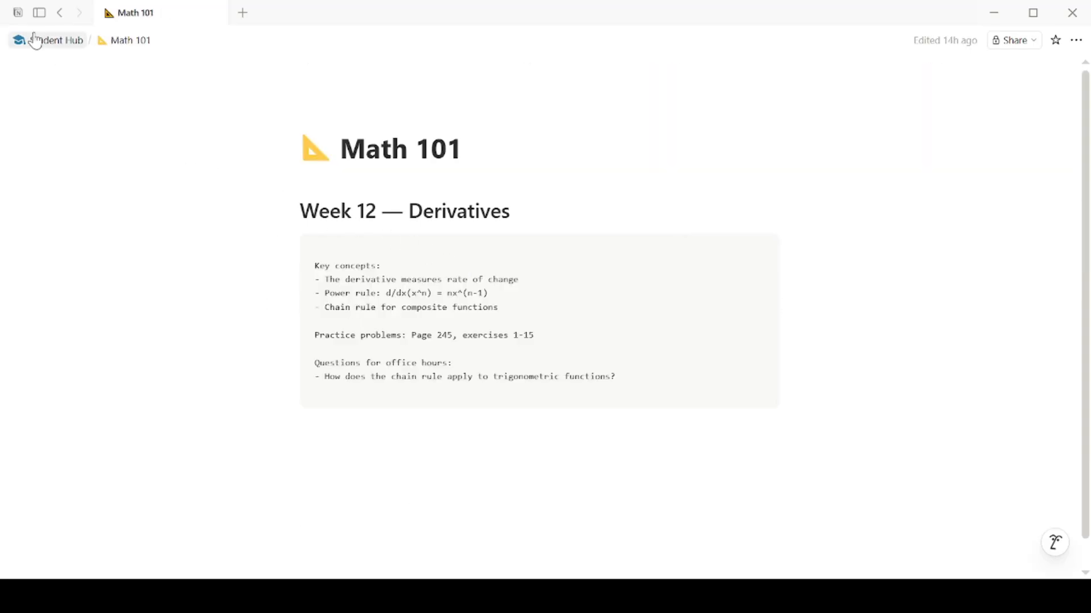
left_click(62, 13)
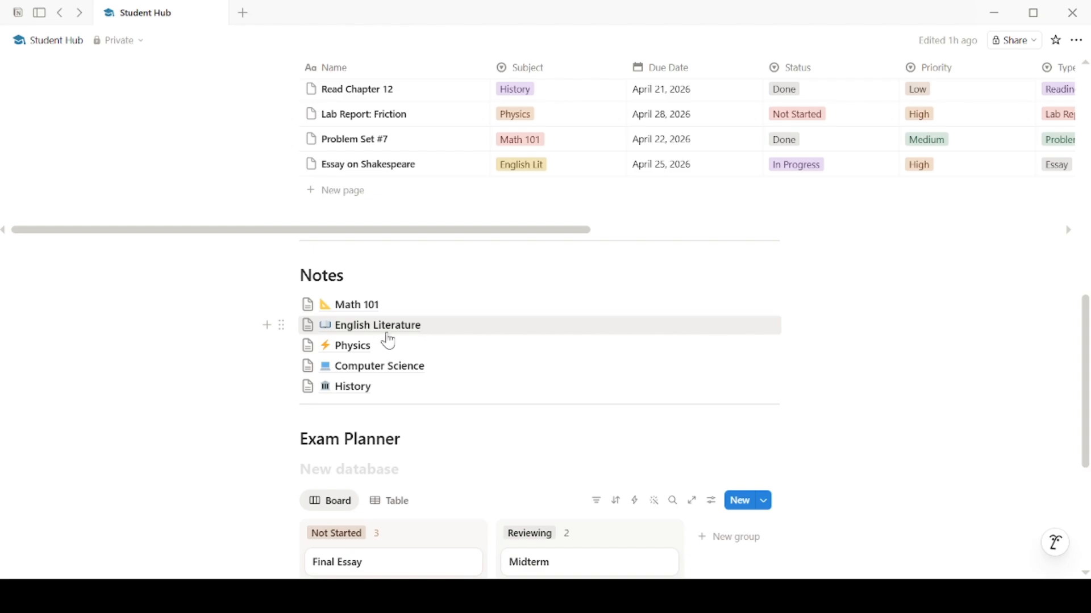
left_click(332, 329)
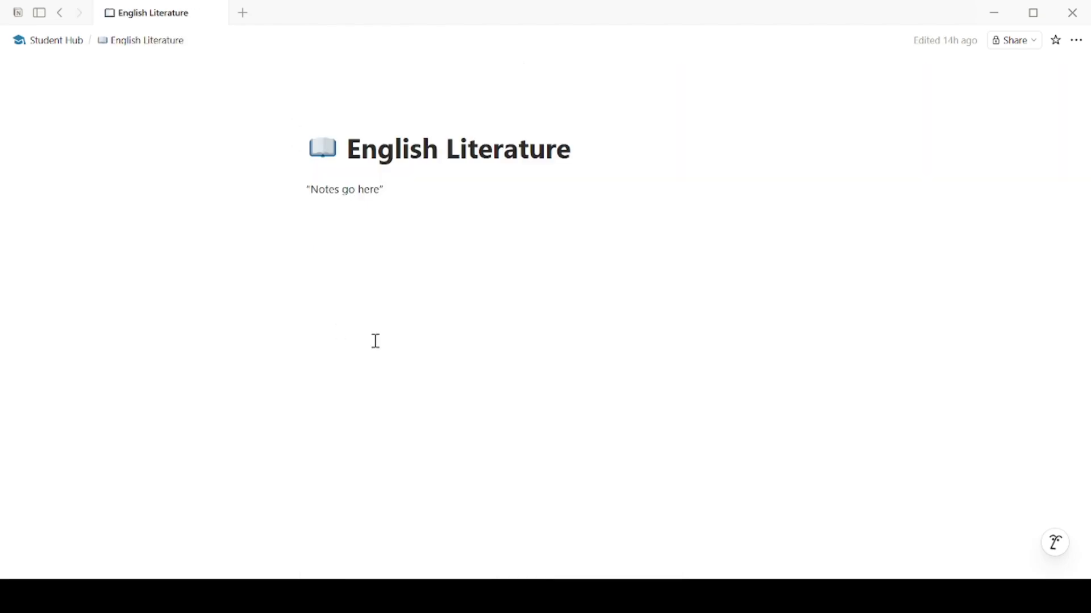
left_click(60, 14)
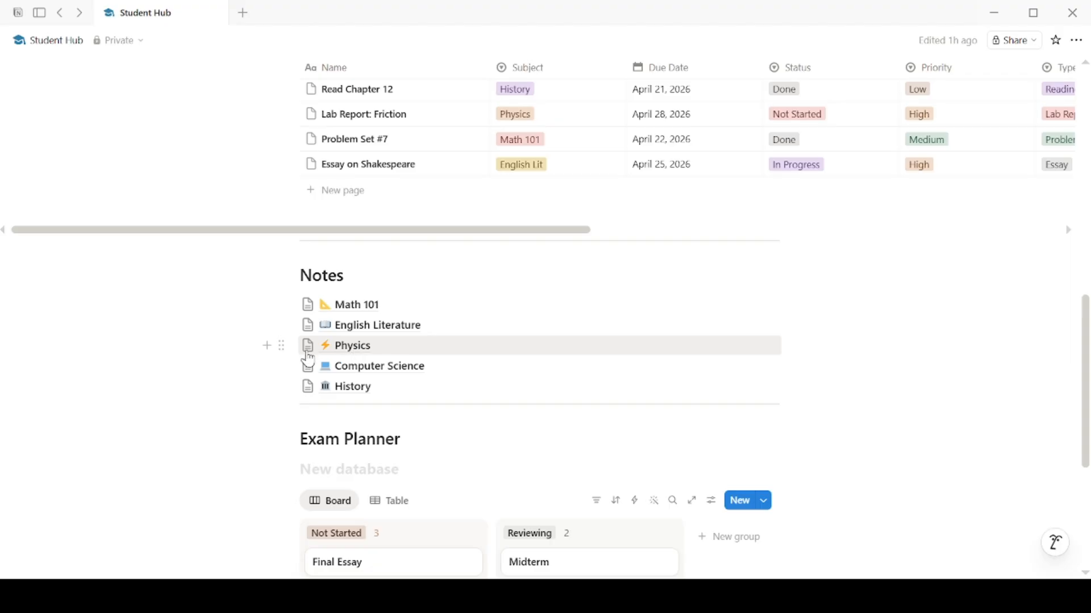
left_click(344, 348)
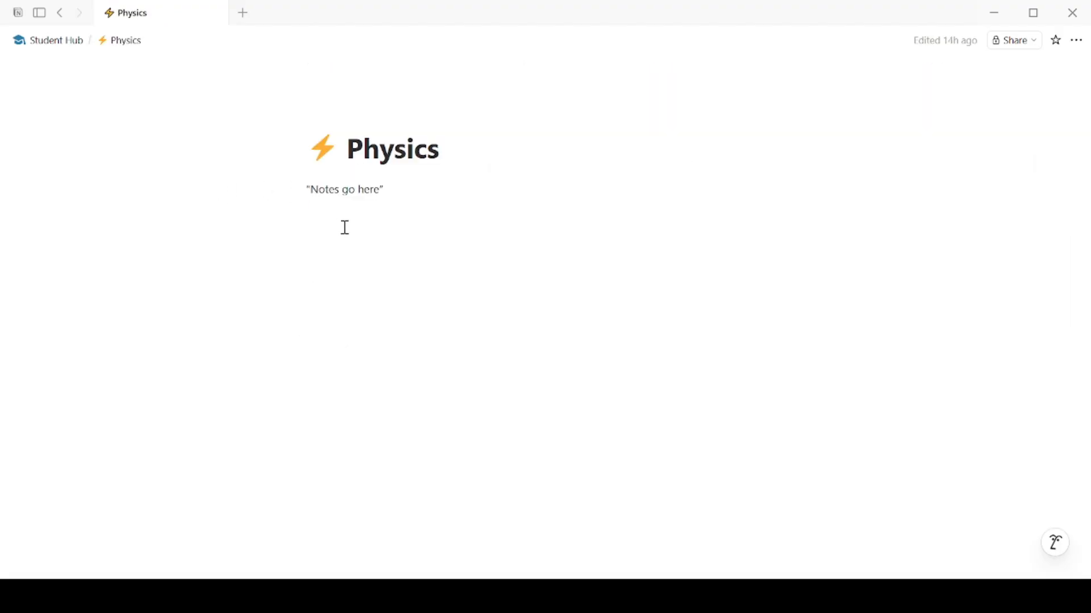
left_click(60, 13)
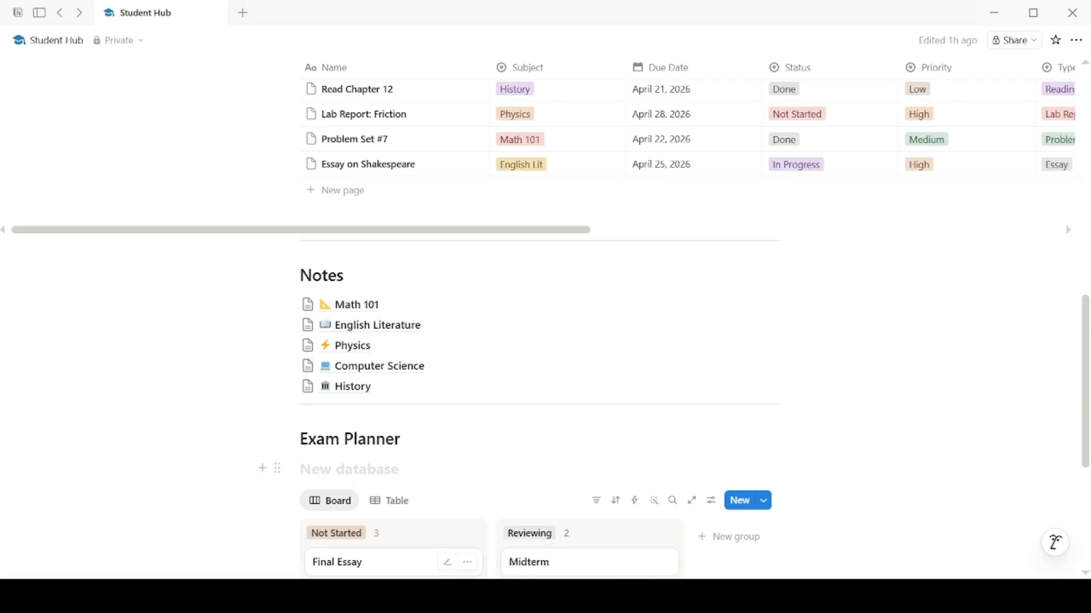
key("ctrl+z")
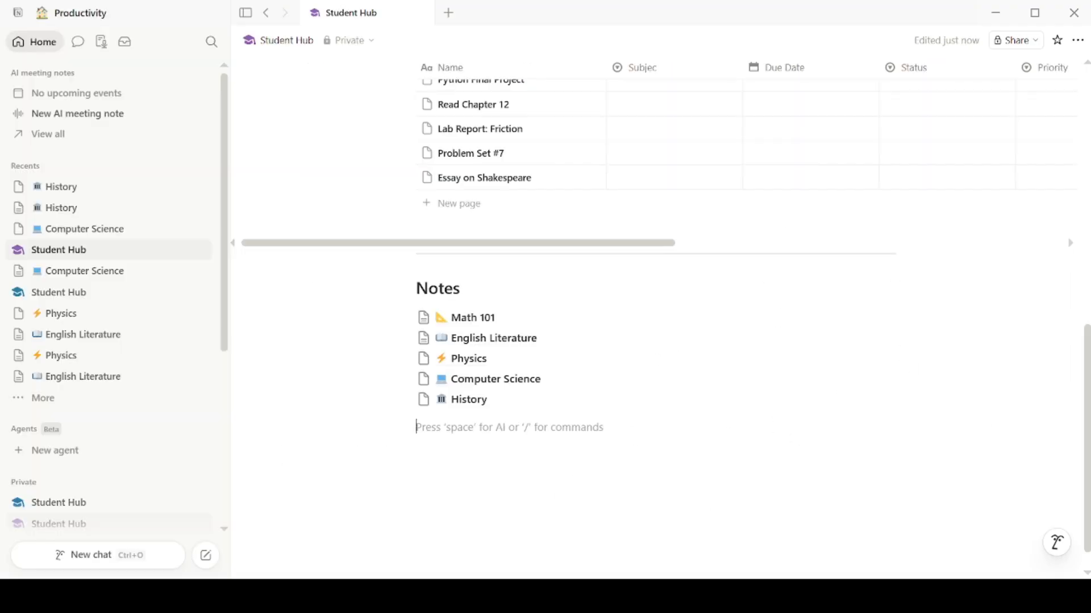
- Insert a divider below the subject pages and add a Heading 2 titled "Exam Planner" beneath it
type("/divi")
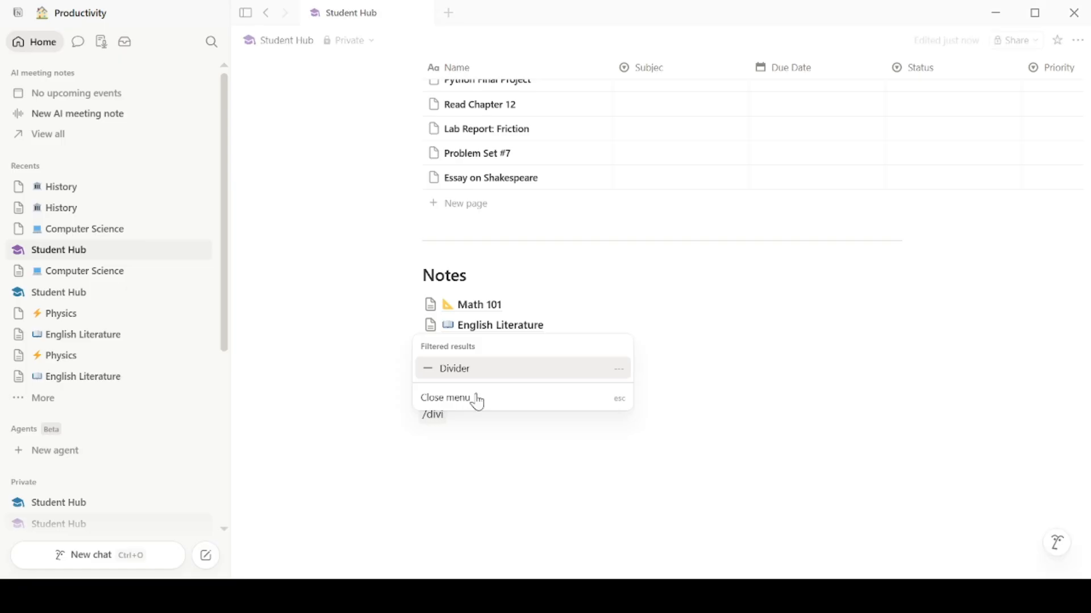
left_click(478, 402)
type("/he")
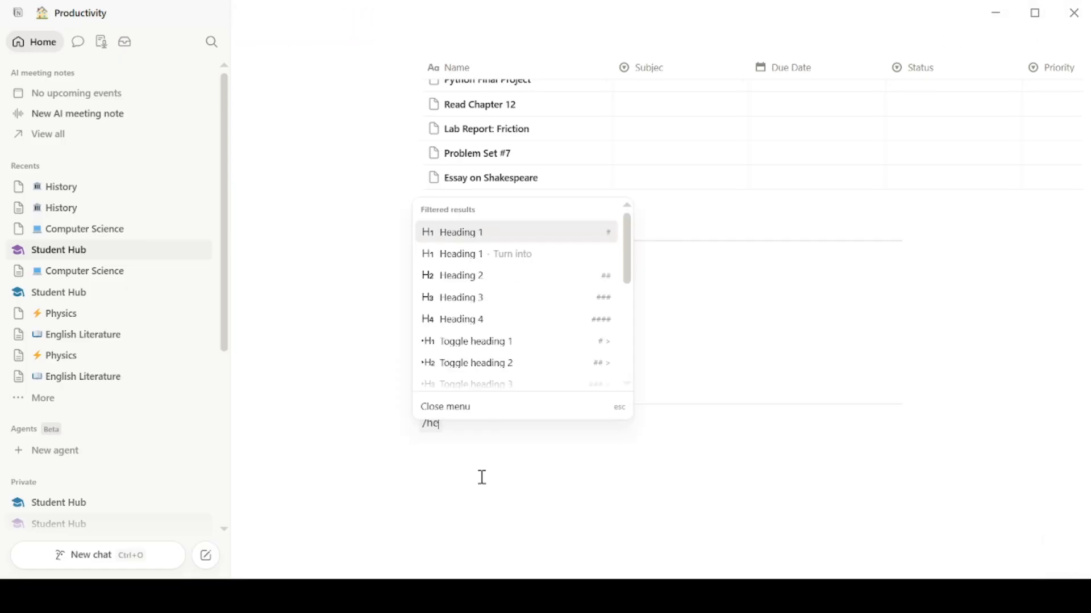
left_click(483, 280)
type("Exam Planner")
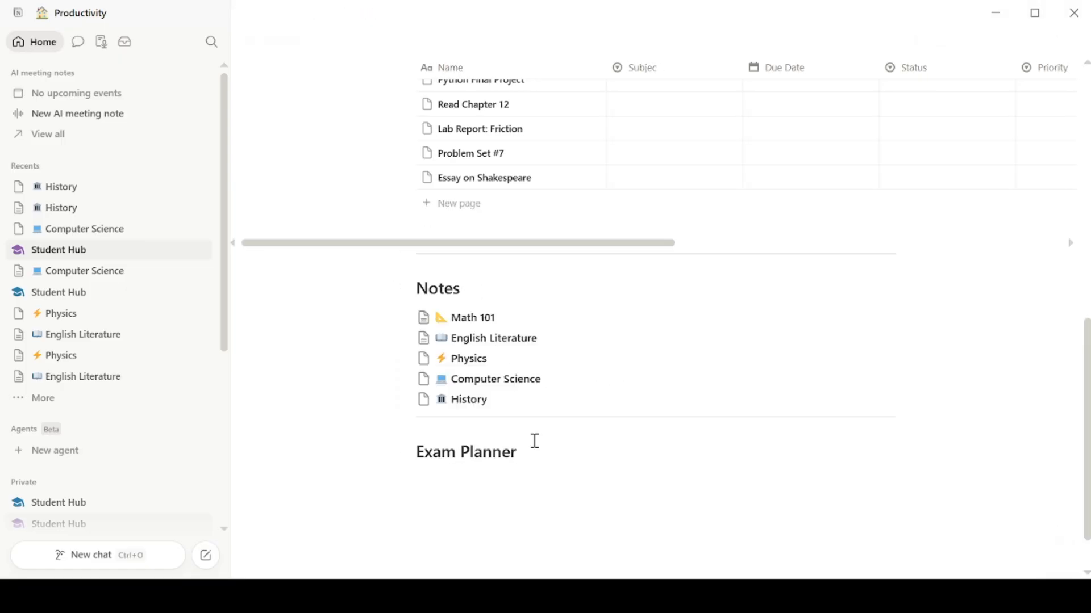
key("Return")
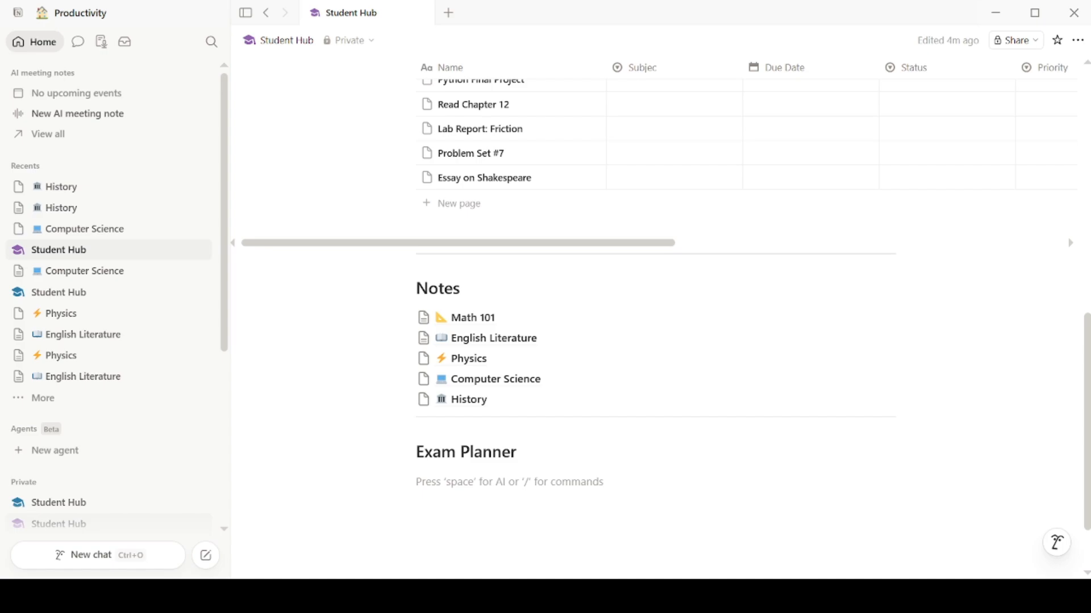
- Insert a table view database under the Exam Planner heading and name its first entry "Midterm"
type("/tab")
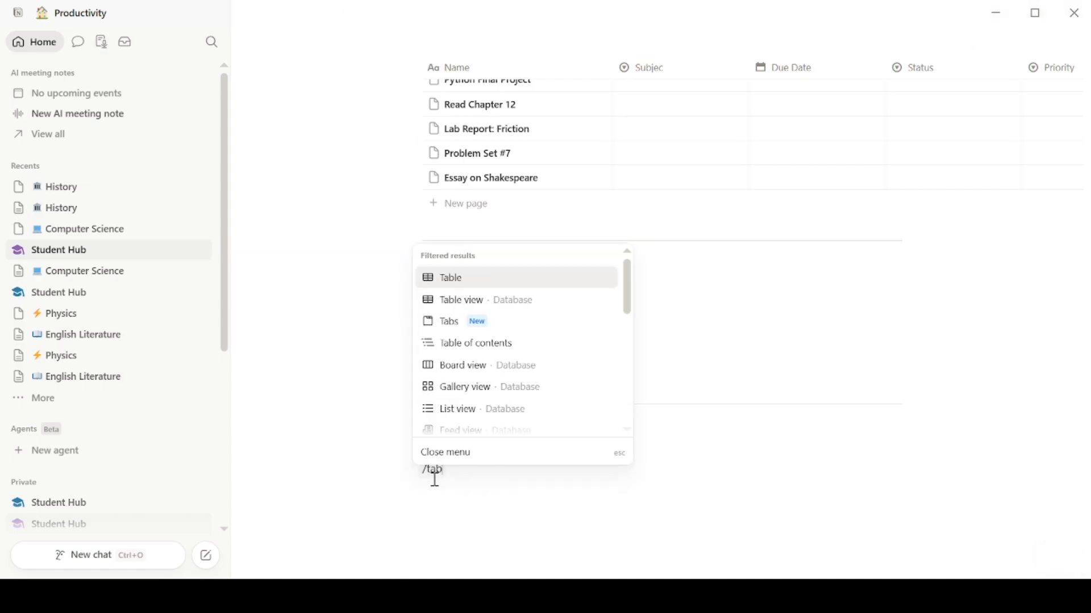
left_click(511, 304)
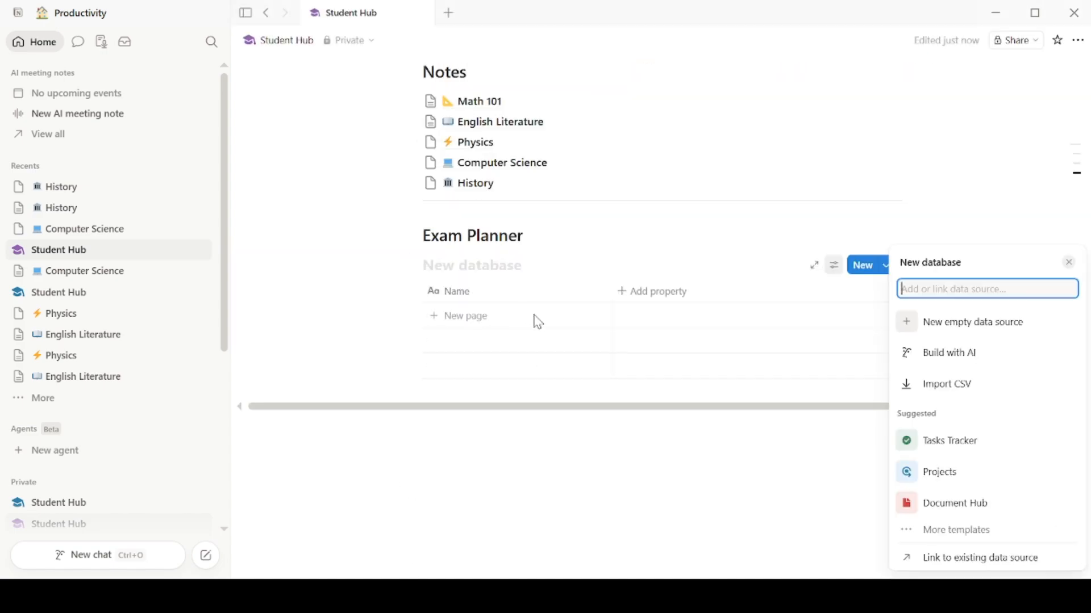
key("Escape")
left_click(465, 322)
type("Midterm")
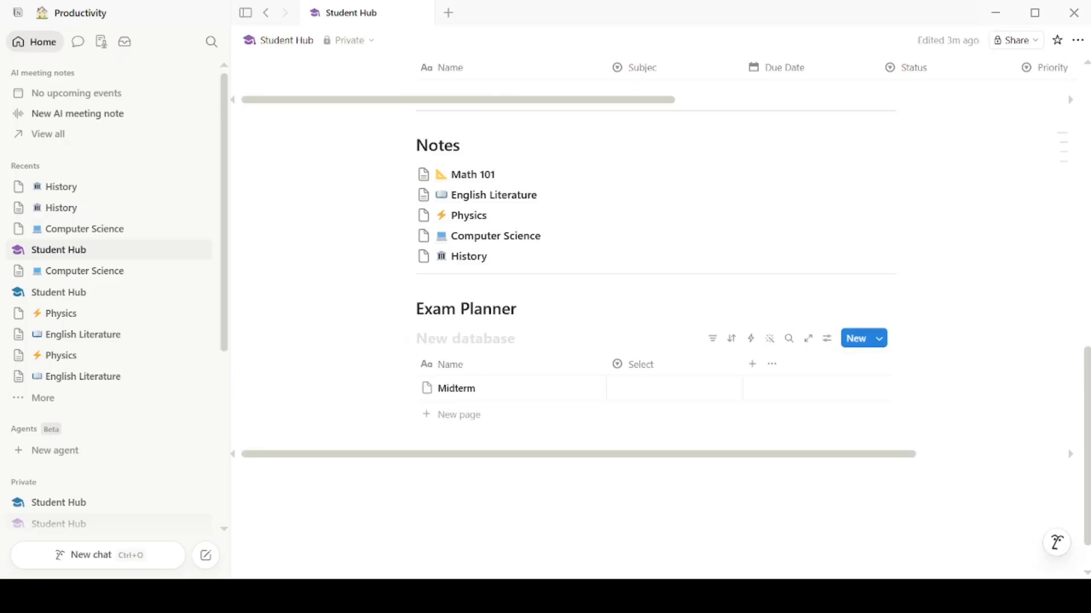
- Rename the exam table's Select property to "Subject" and add the options History, Computer Science and Physics
left_click(639, 368)
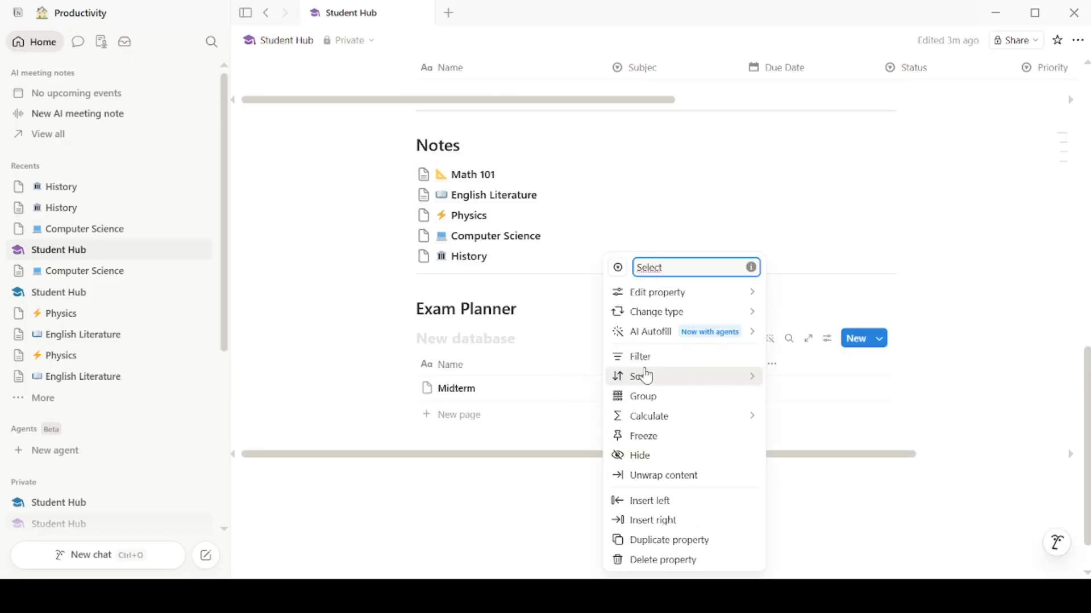
left_click_drag(673, 268, 636, 270)
type("Subject")
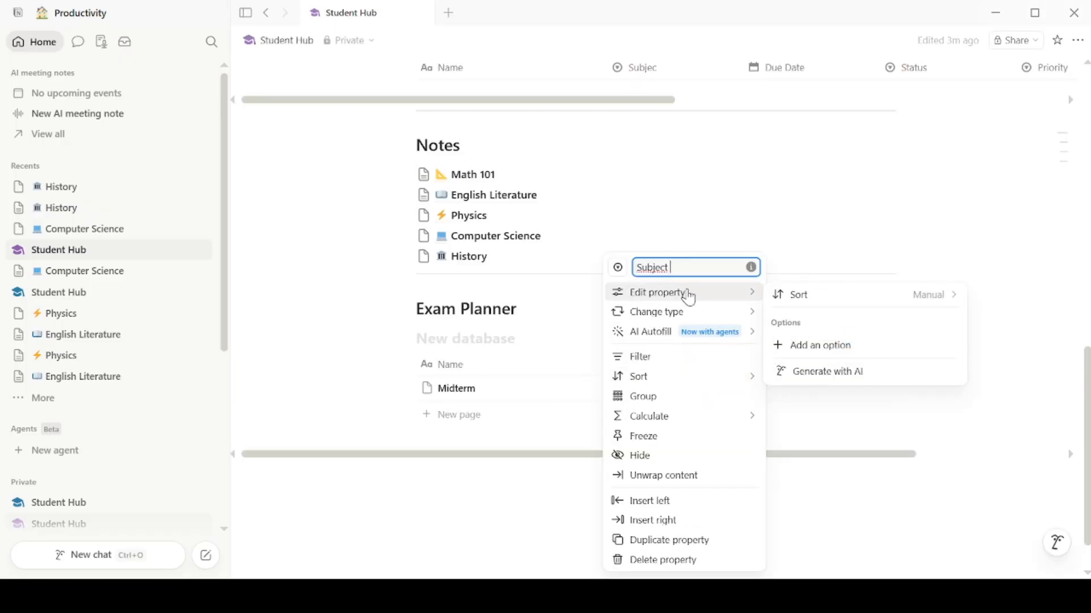
left_click(833, 347)
type("his")
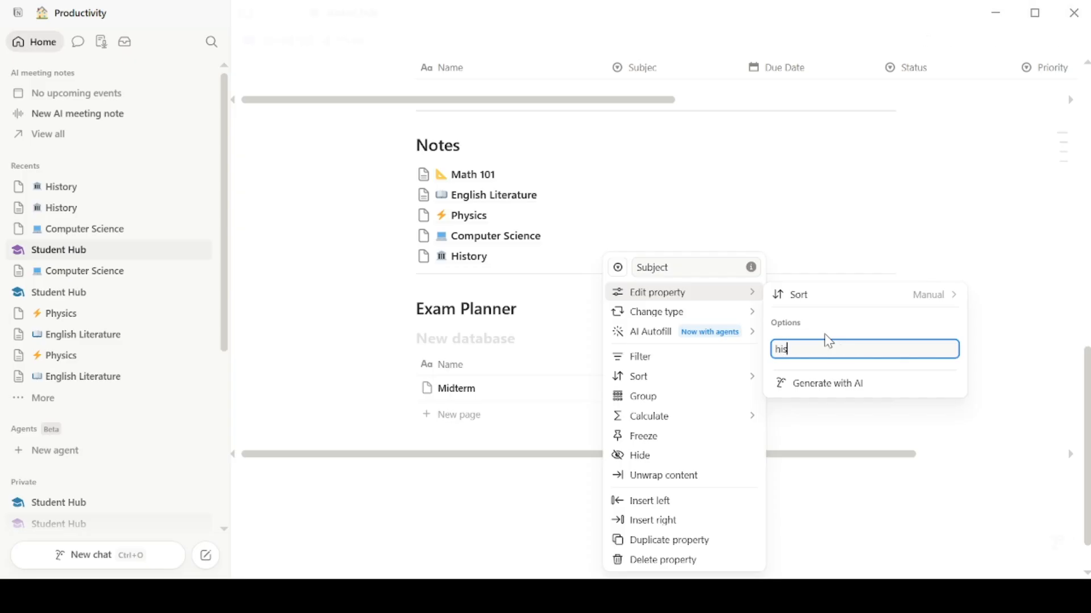
type("Hyso")
key("Return")
type("Comput")
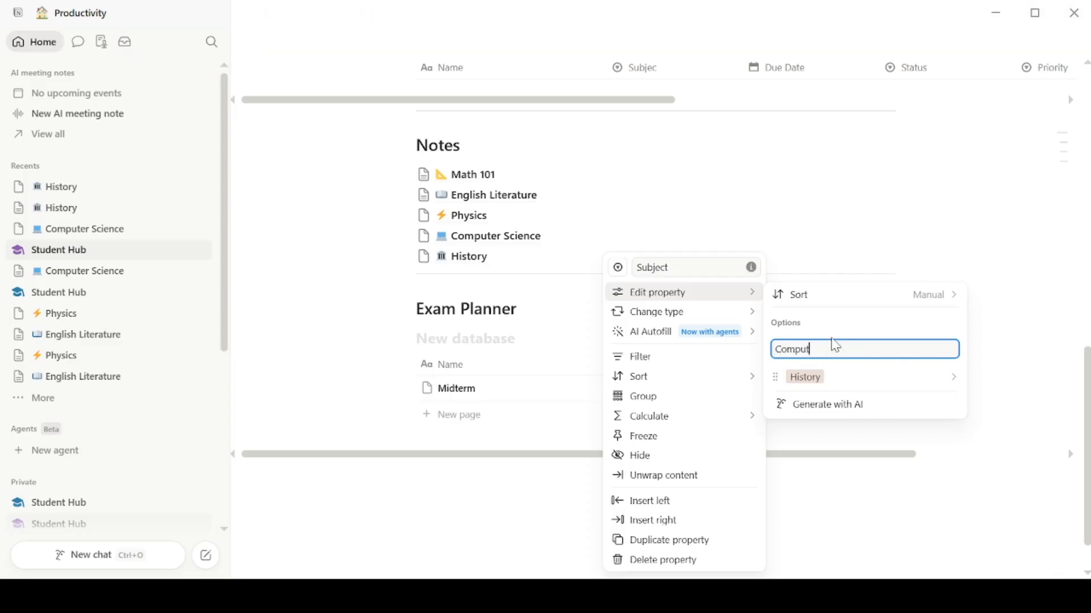
type("er Science")
key("Return")
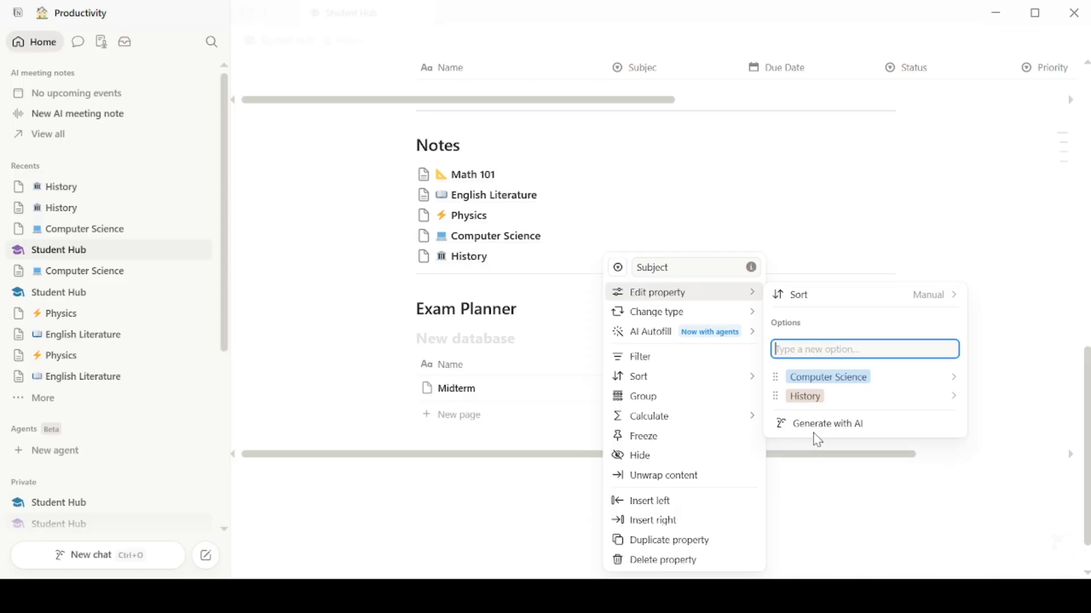
key("Escape")
- Add the options "English literature" and "Math 101" to the exam table's Subject property
mouse_move(736, 293)
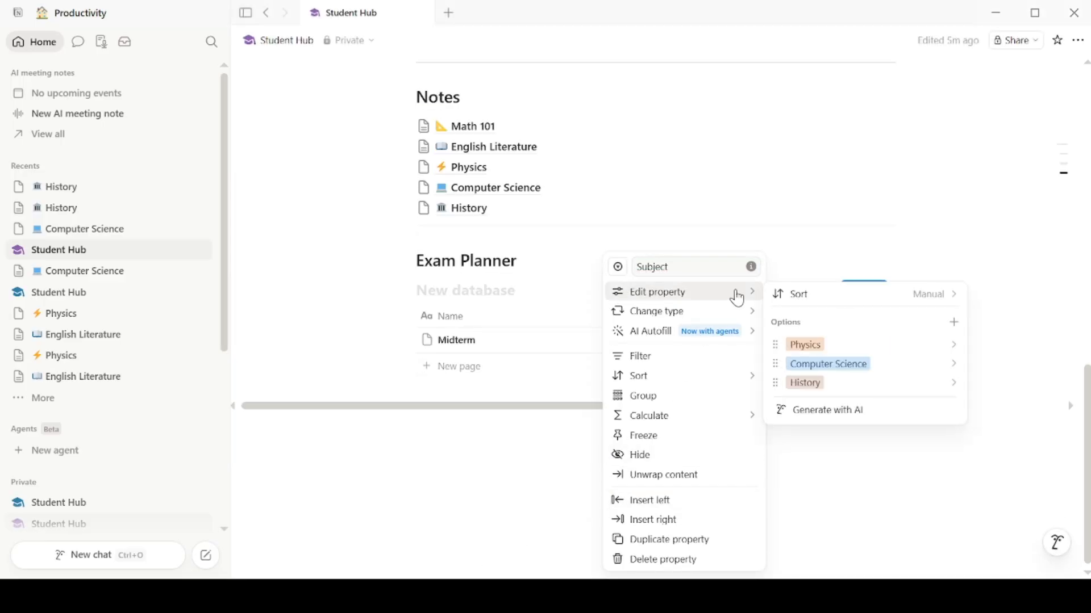
left_click(952, 328)
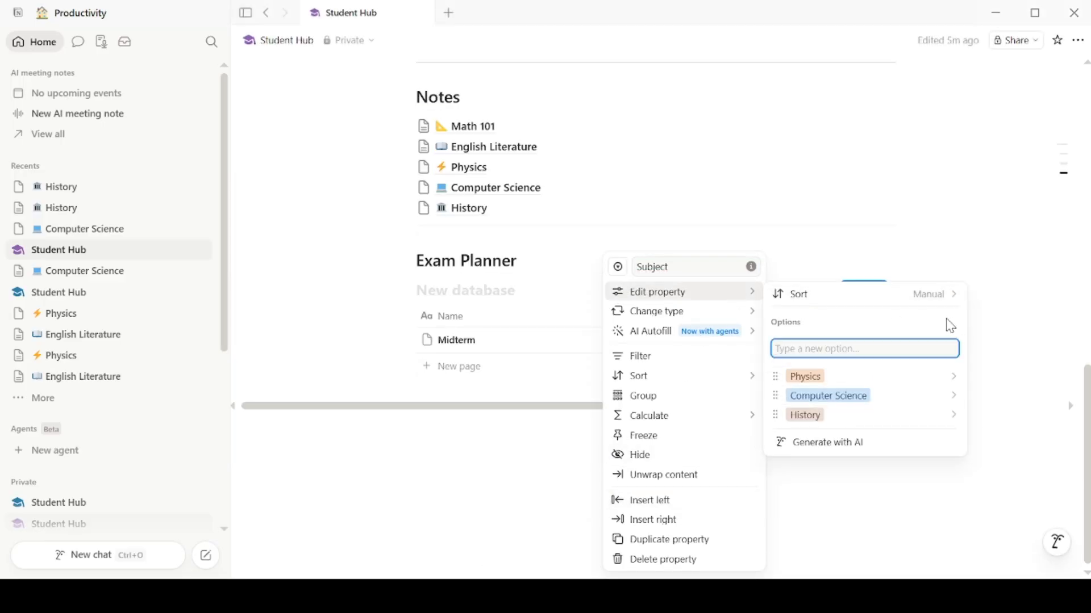
type("Ensglis")
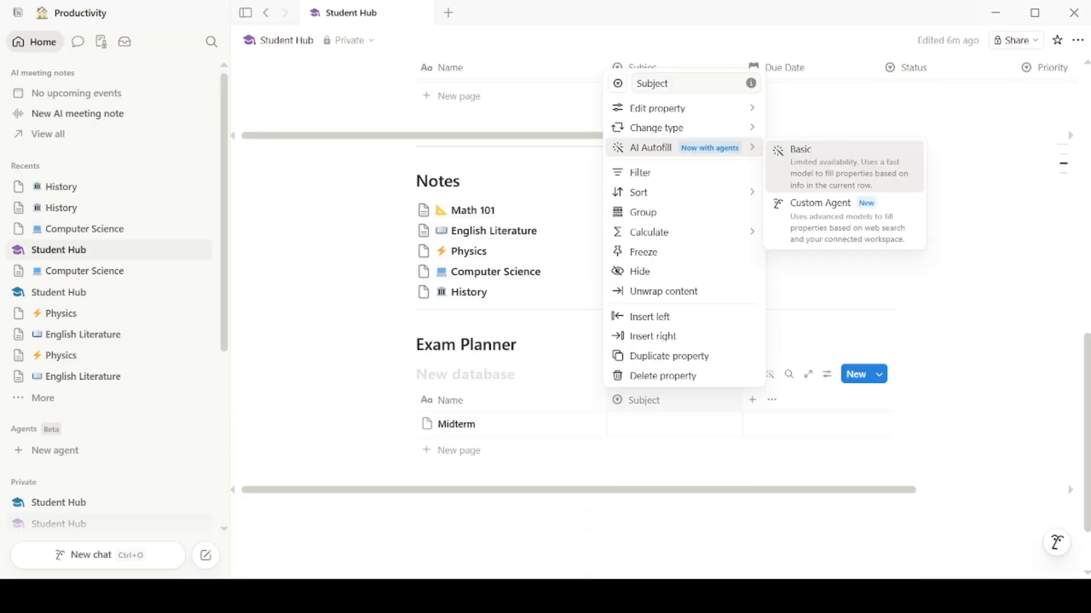
mouse_move(725, 109)
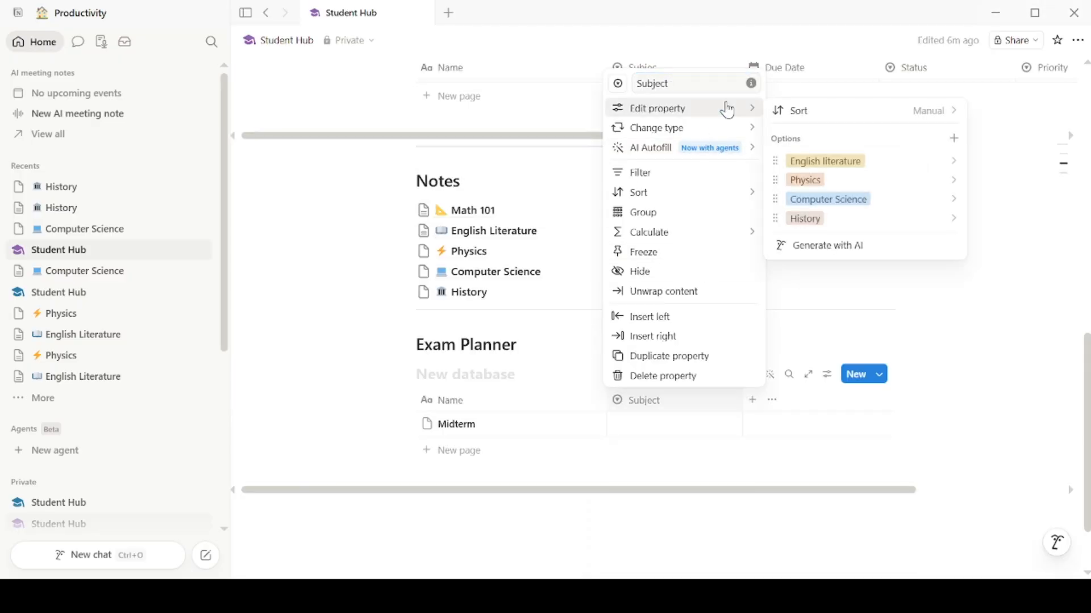
left_click(958, 135)
type("Math 10")
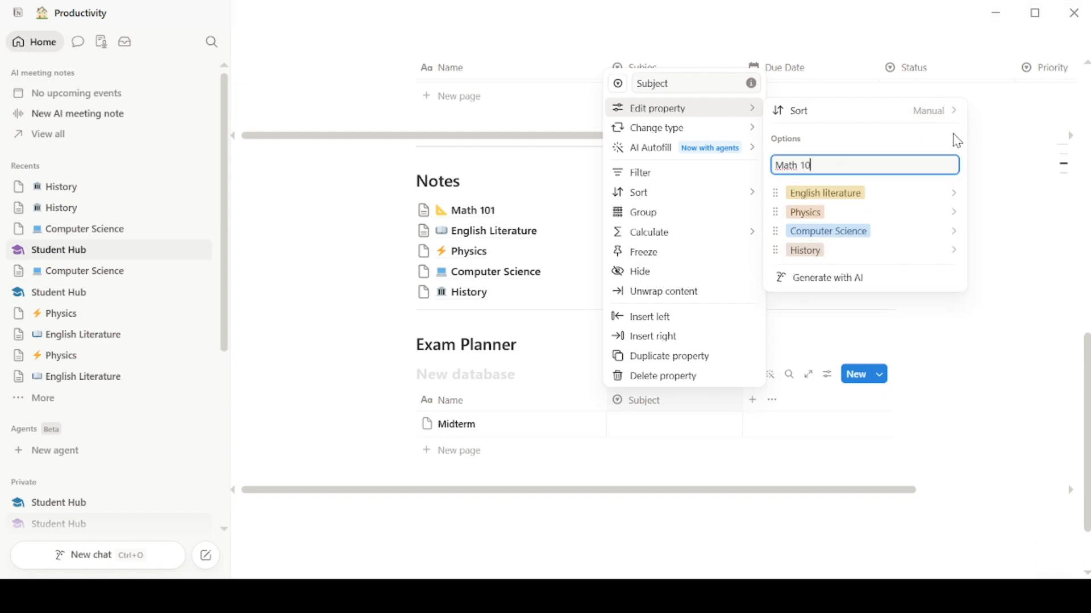
type("1")
key("Return")
key("Escape")
left_click(579, 483)
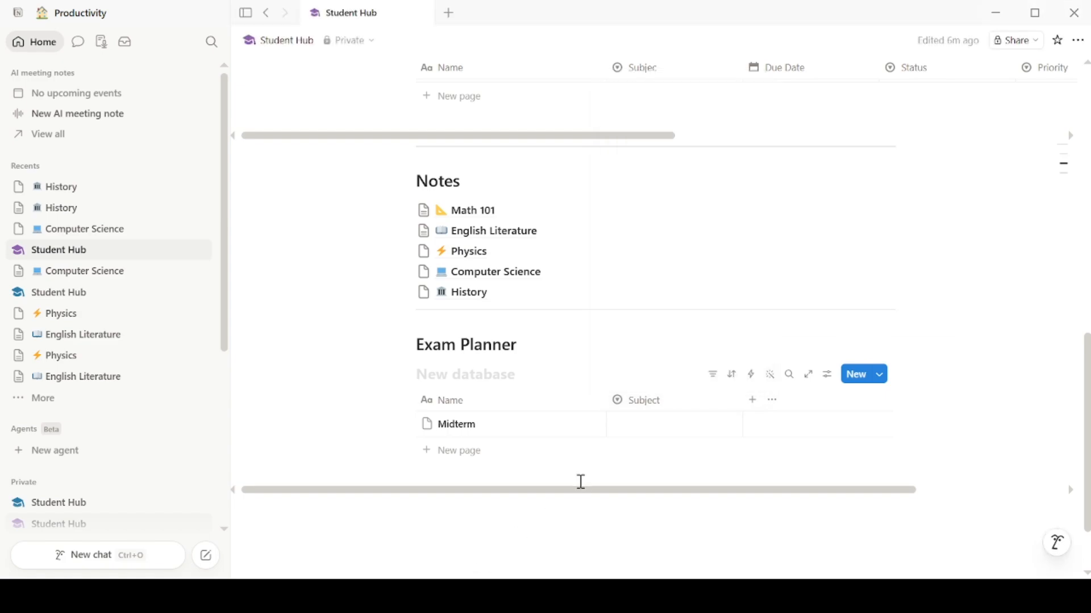
- Add a Date property and a text property named "Topic" to the exam table
left_click(752, 400)
left_click(899, 453)
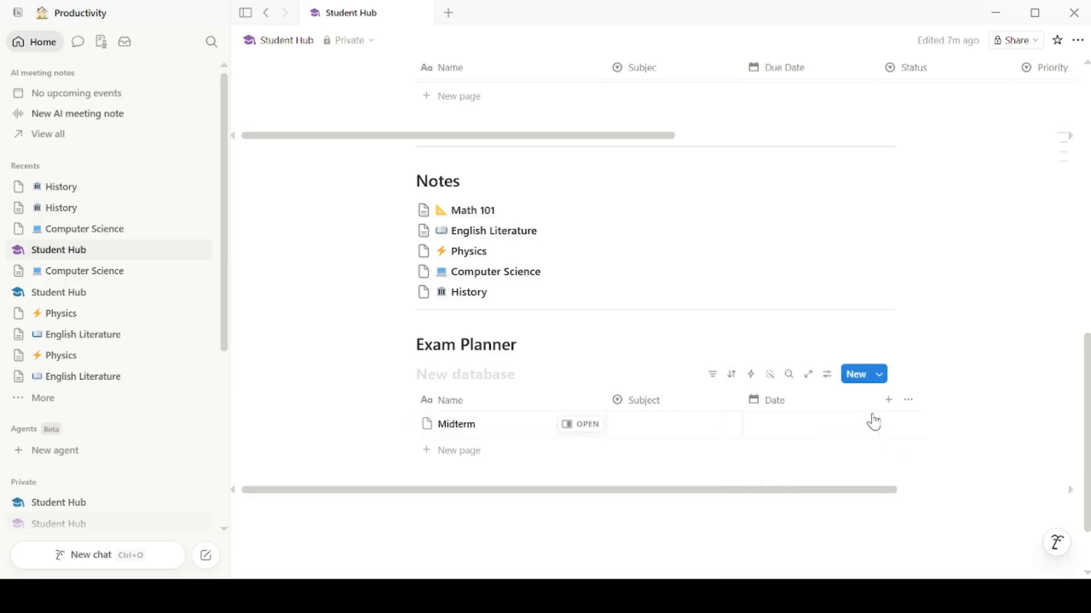
left_click(888, 399)
left_click(869, 404)
left_click(862, 405)
key("BackSpace")
key("BackSpace")
key("BackSpace")
key("BackSpace")
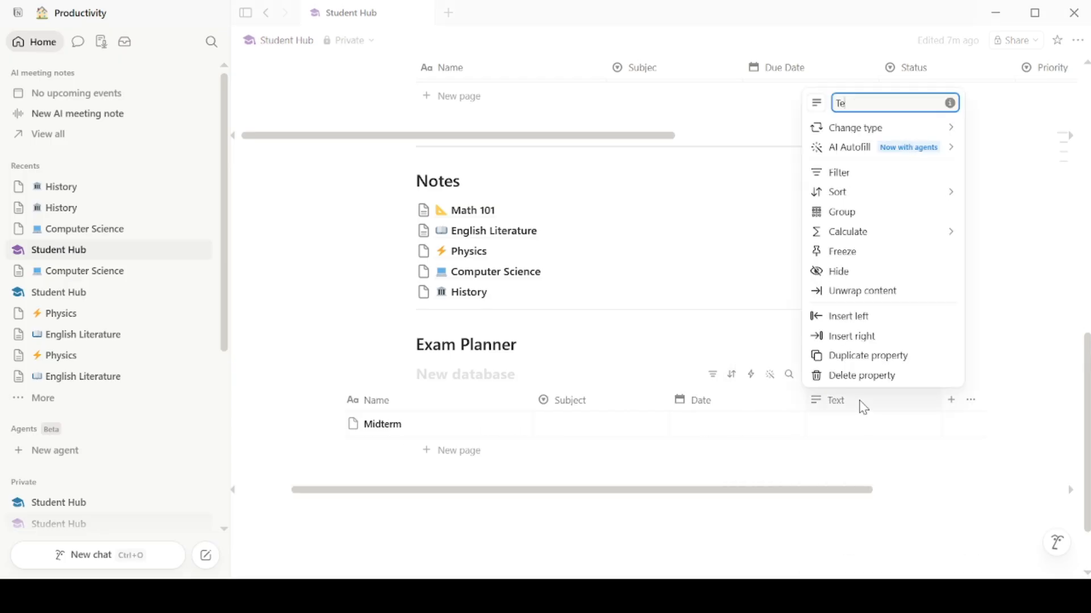
type("Topic")
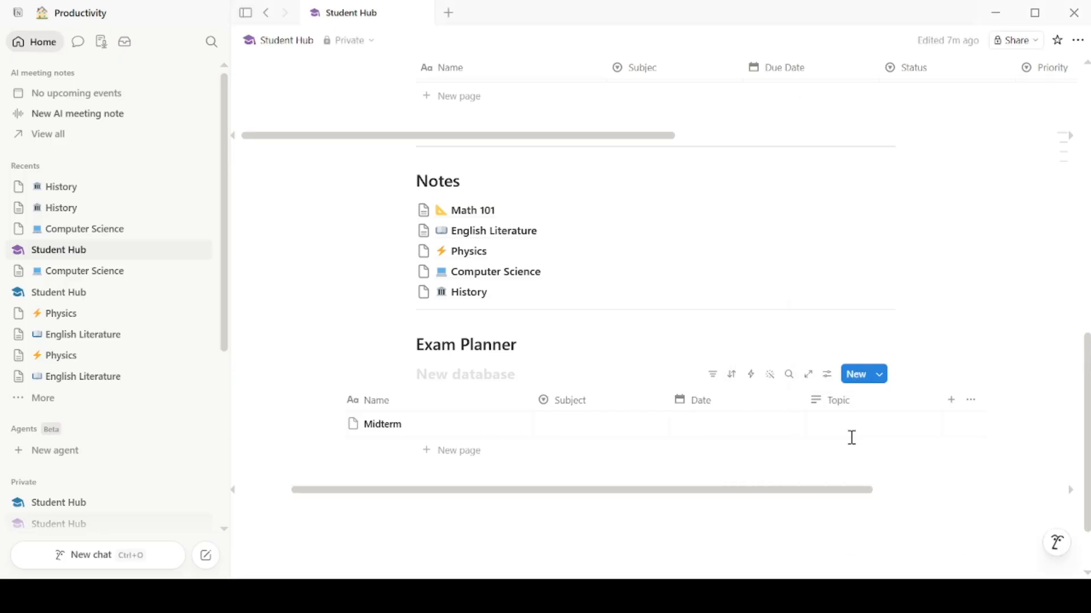
- Add a Select property named "Study Status" to the Exam Planner table
key("Return")
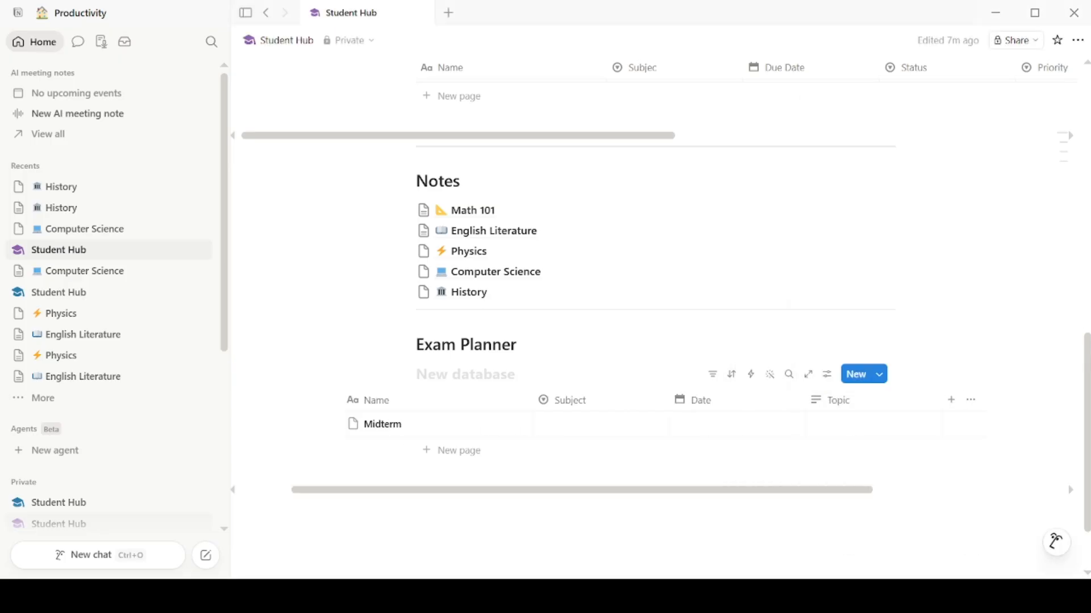
left_click(951, 400)
left_click(843, 431)
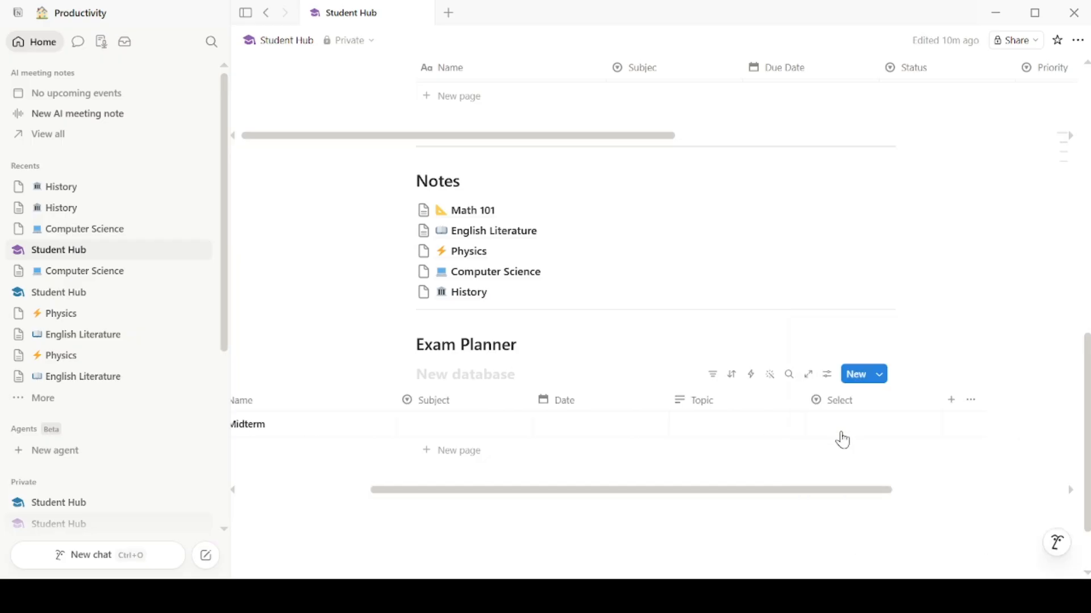
left_click(872, 404)
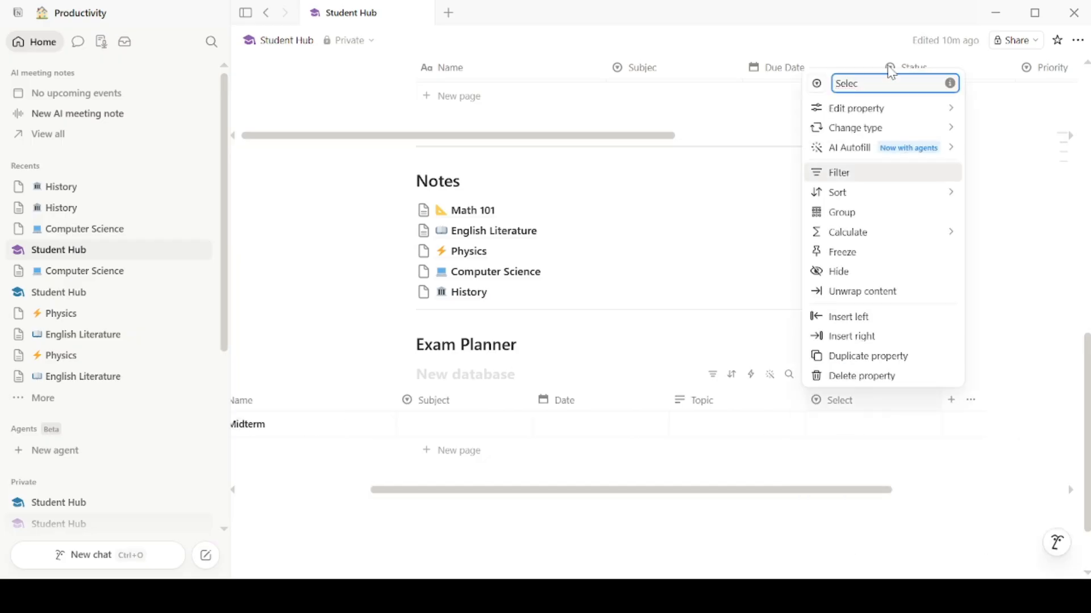
key("BackSpace")
key("BackSpace")
key("BackSpace")
key("BackSpace")
key("BackSpace")
type("Study Status")
key("Return")
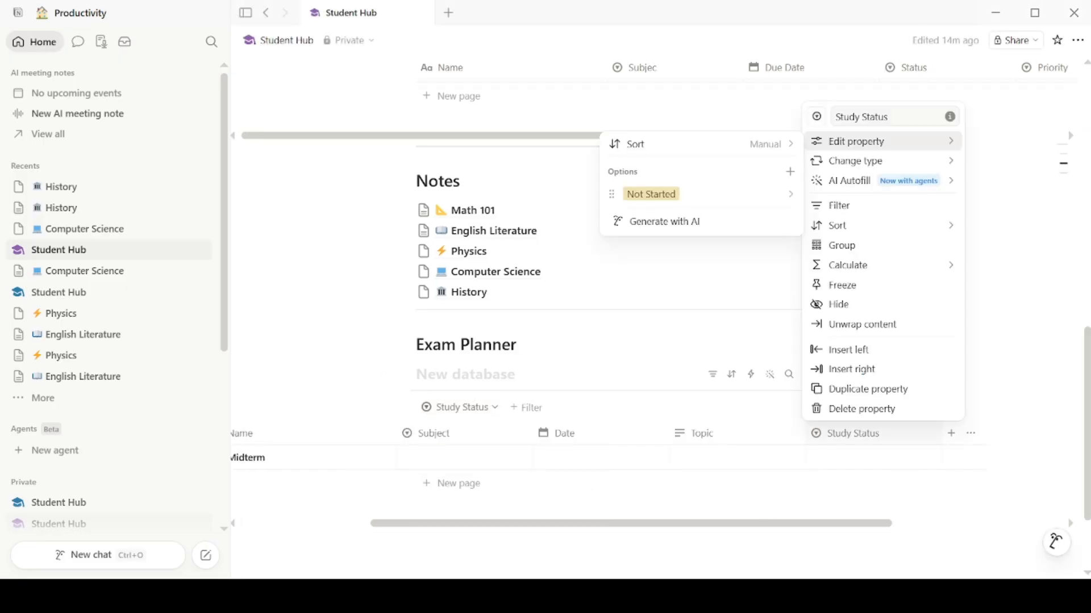
left_click(791, 174)
type("Reviewing")
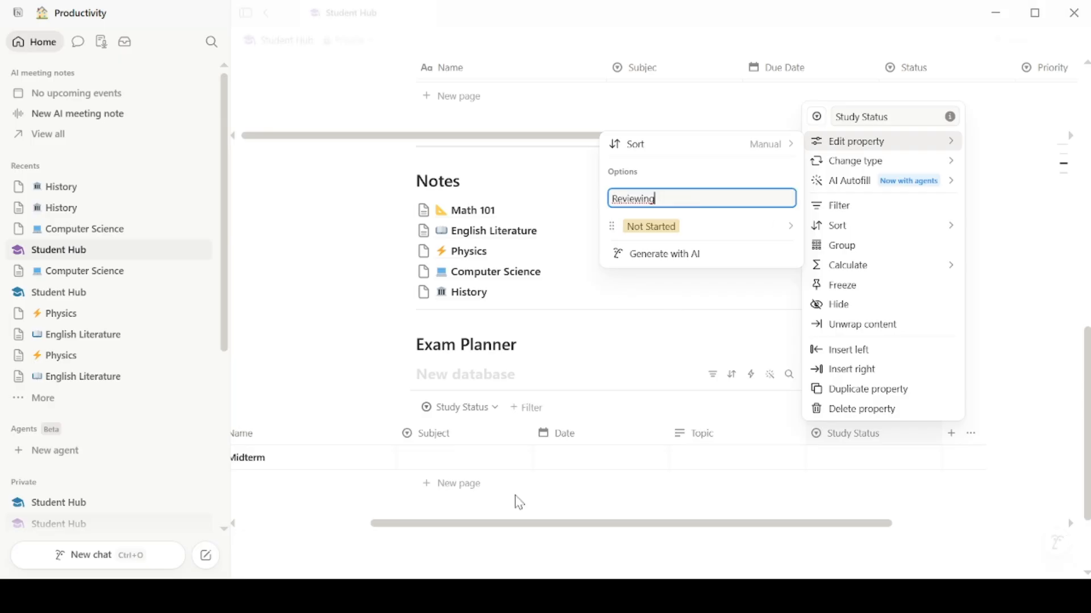
key("Escape")
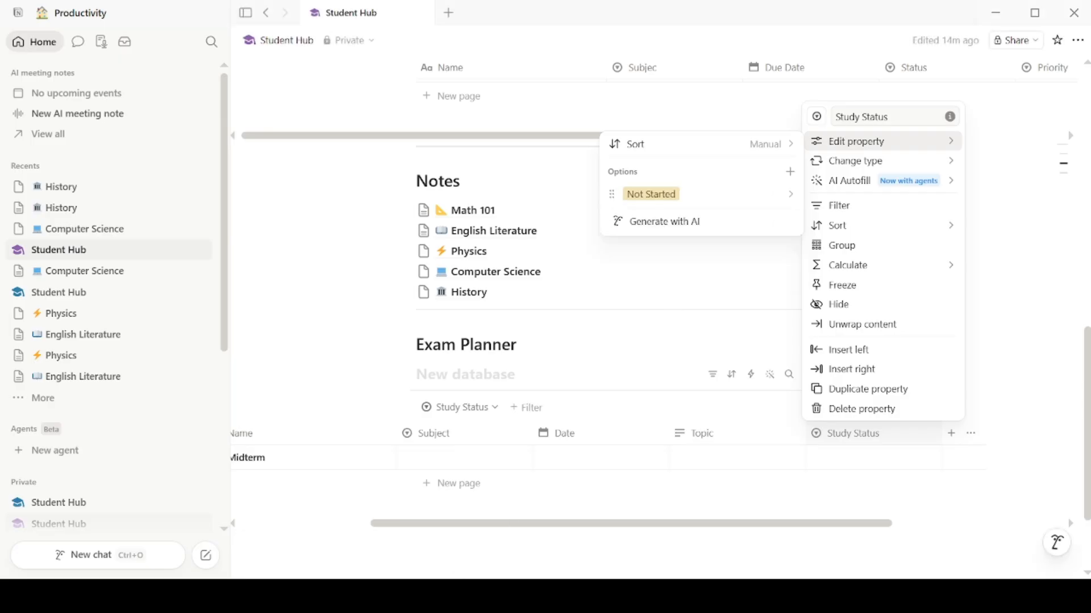
- Add the options "Reviewing", "Ready" and "Done" to the exam table's Study Status property
left_click(790, 172)
type("Reviewing")
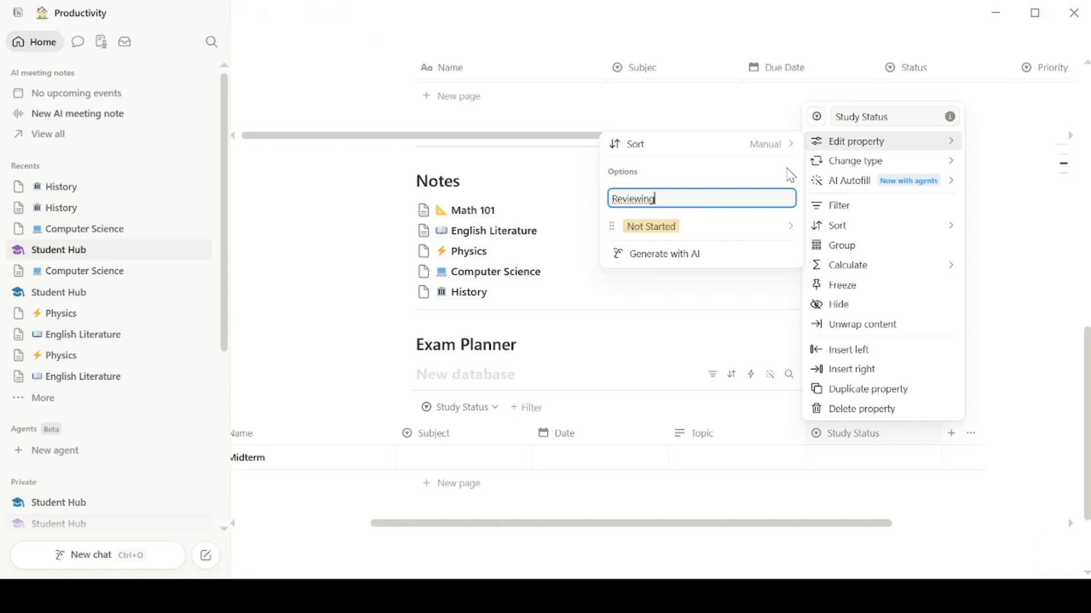
key("Return")
type("Ready")
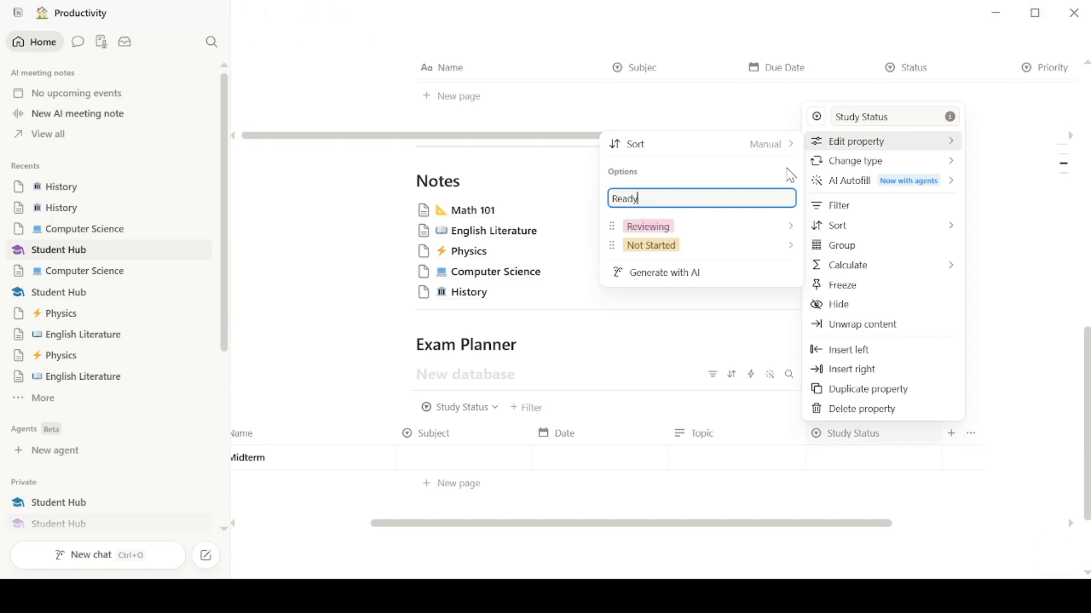
key("Return")
type("Done")
key("Return")
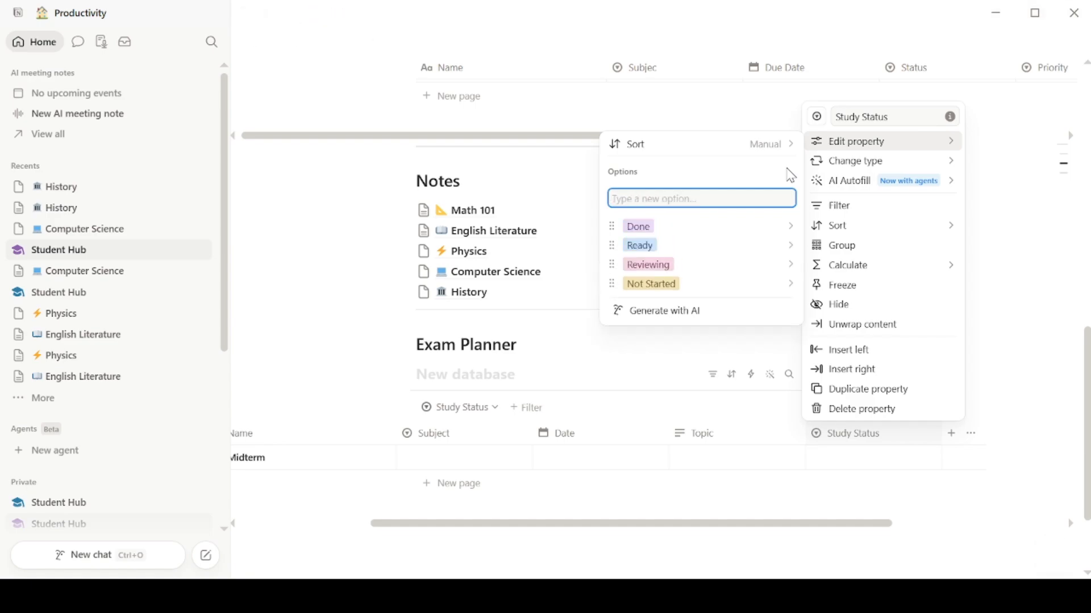
left_click(742, 358)
left_click(755, 464)
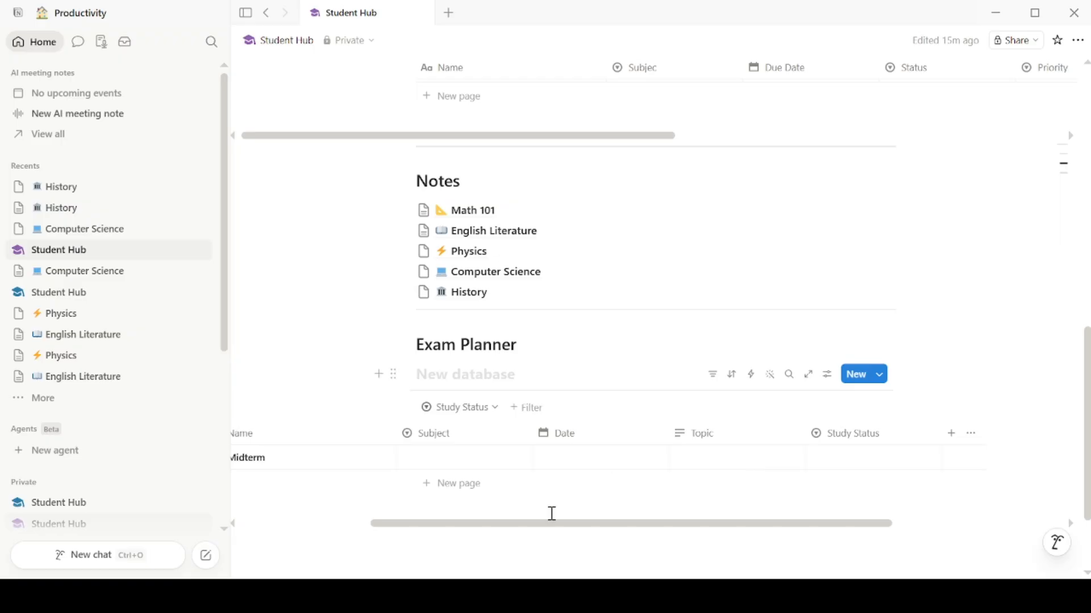
- Add another Select property to the Exam Planner table and name it "Difficulty"
scroll(608, 454, "right", 2)
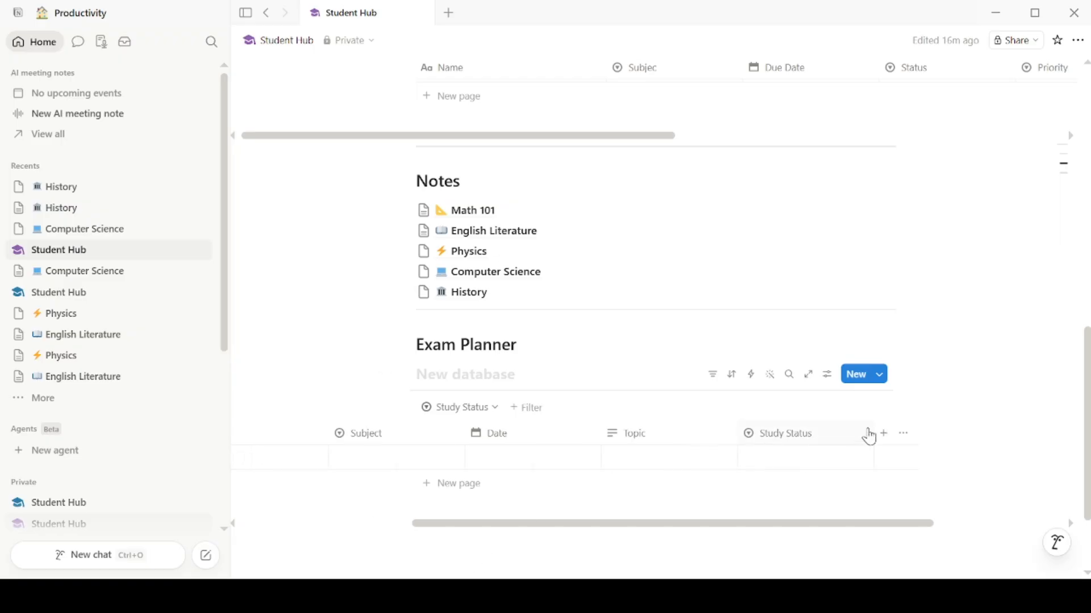
left_click(884, 435)
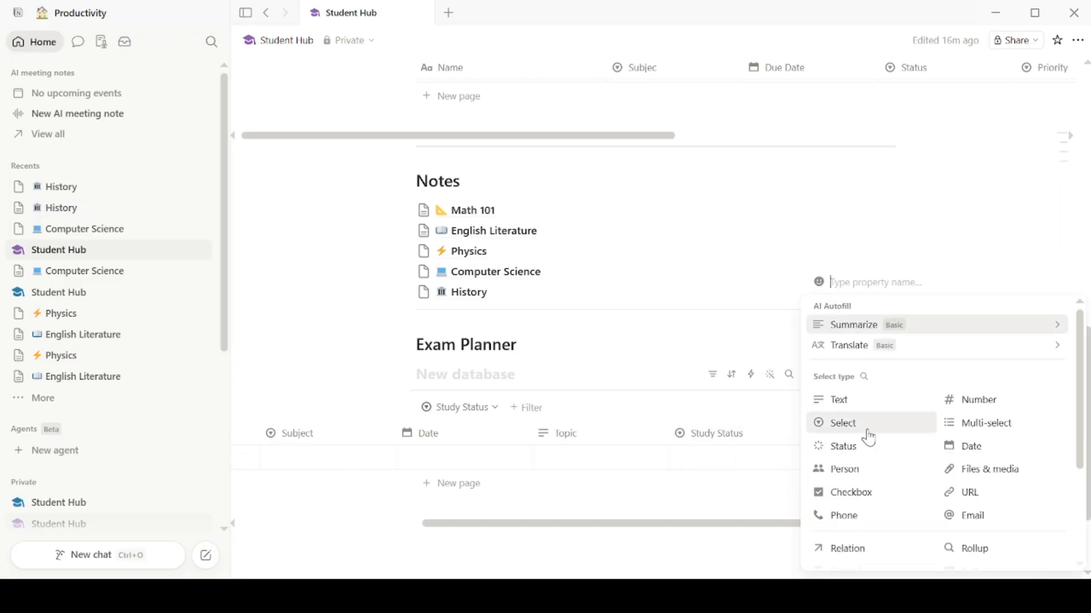
left_click(869, 437)
left_click(875, 442)
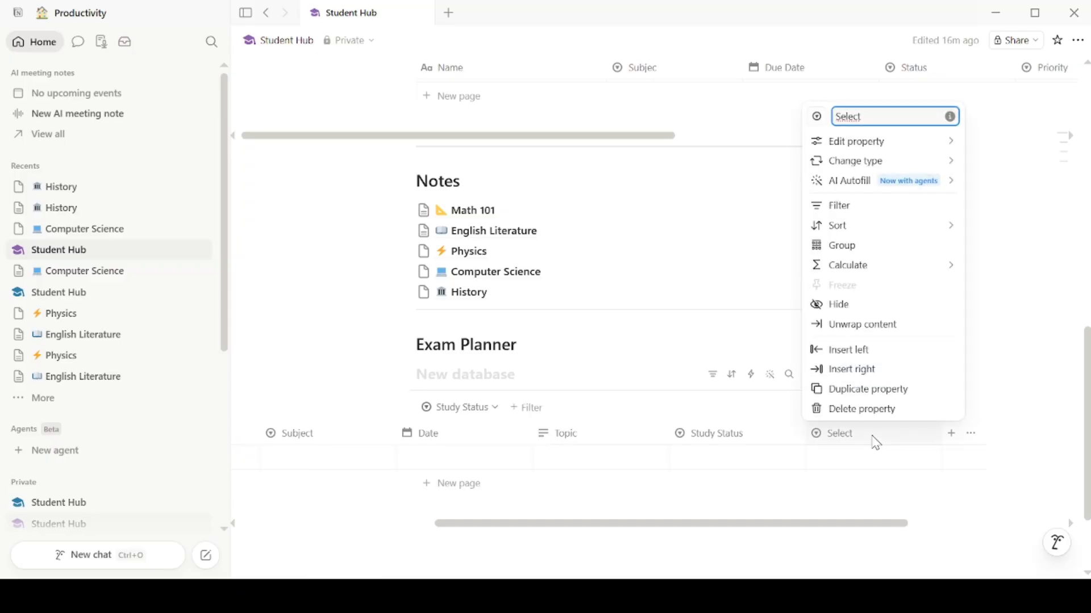
key("BackSpace")
key("BackSpace")
key("BackSpace")
key("BackSpace")
key("BackSpace")
key("BackSpace")
type("Difficulty")
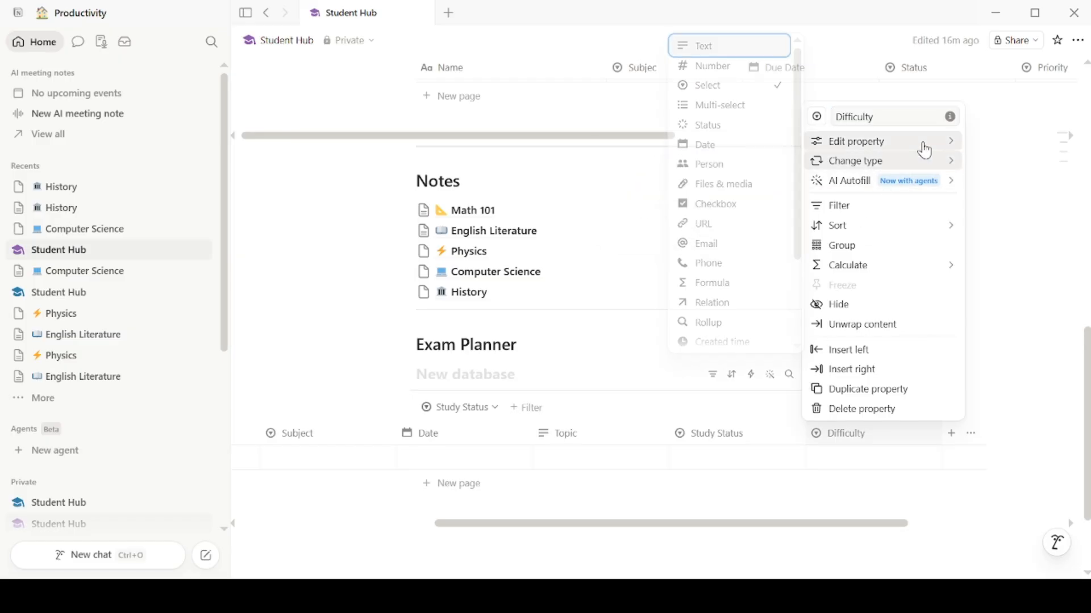
- Add the options "Easy", "Medium" and "Hard" to the exam table's Difficulty property
mouse_move(925, 145)
left_click(731, 194)
type("E")
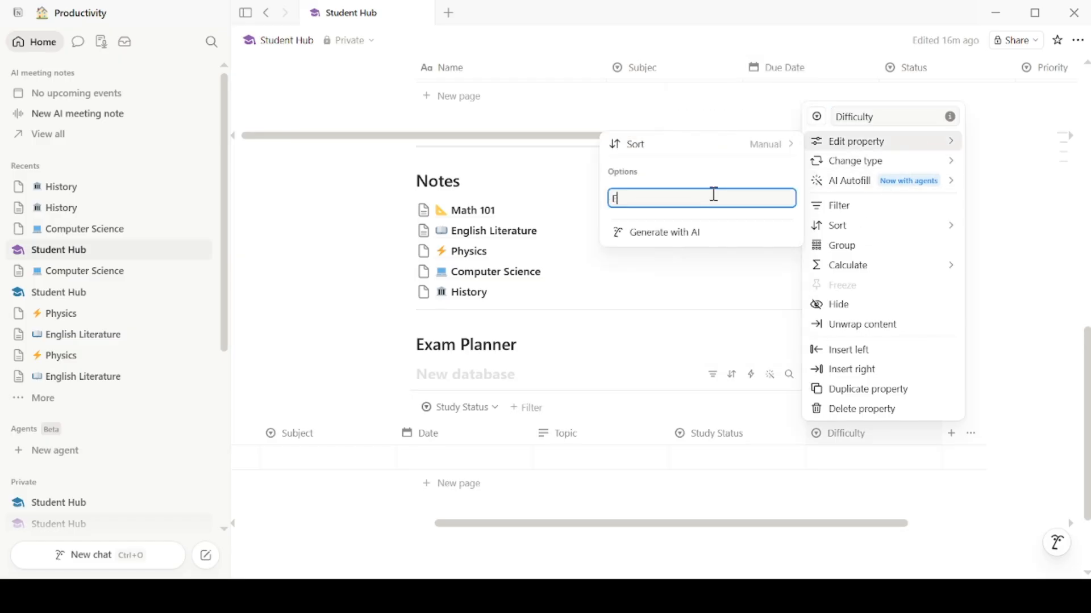
type("asy")
key("Return")
type("Medi")
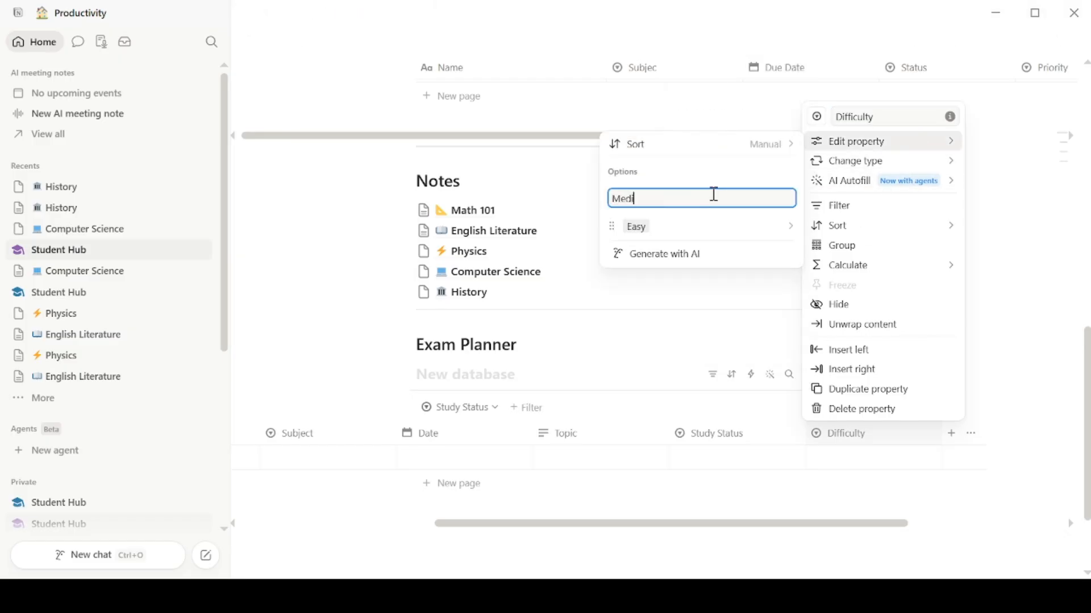
type("um")
key("Return")
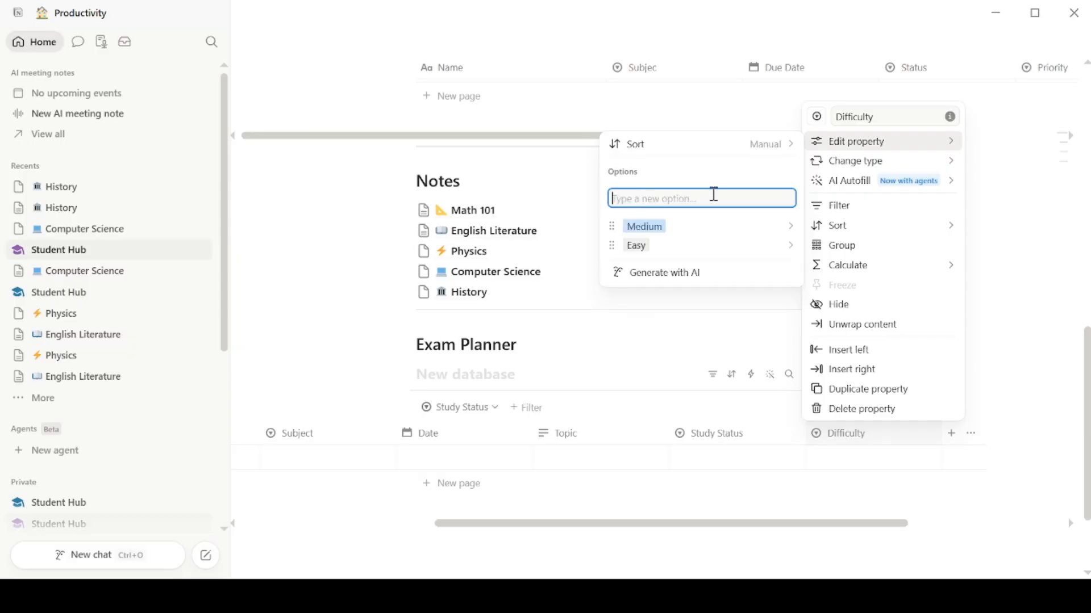
type("Hard")
key("Return")
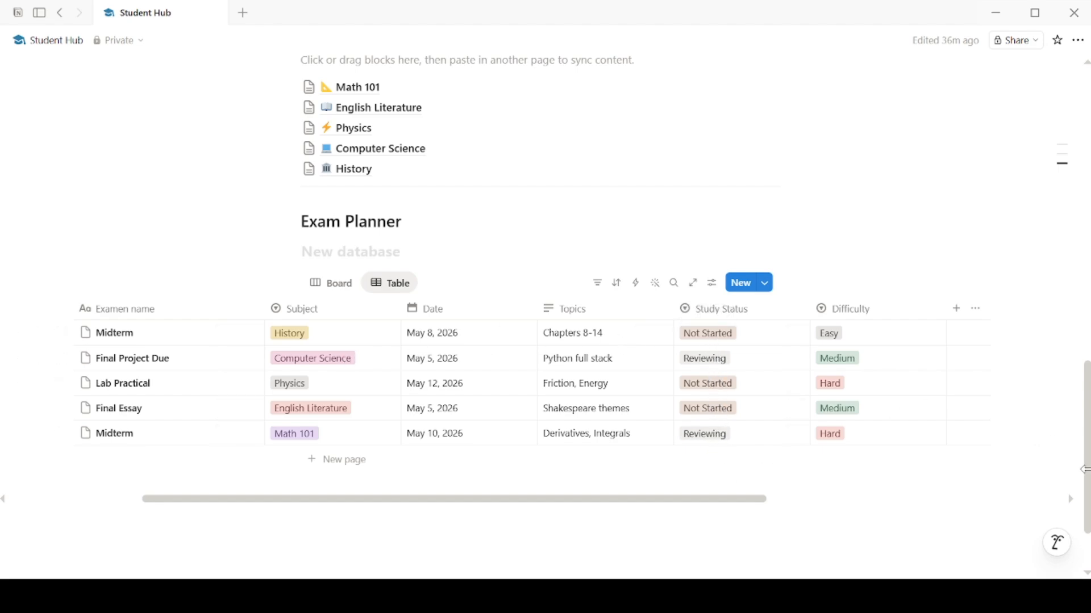
- Switch the Exam Planner database from the table view to its Board view
mouse_move(1088, 482)
left_mouse_down()
mouse_move(1088, 460)
mouse_move(1088, 484)
left_mouse_up()
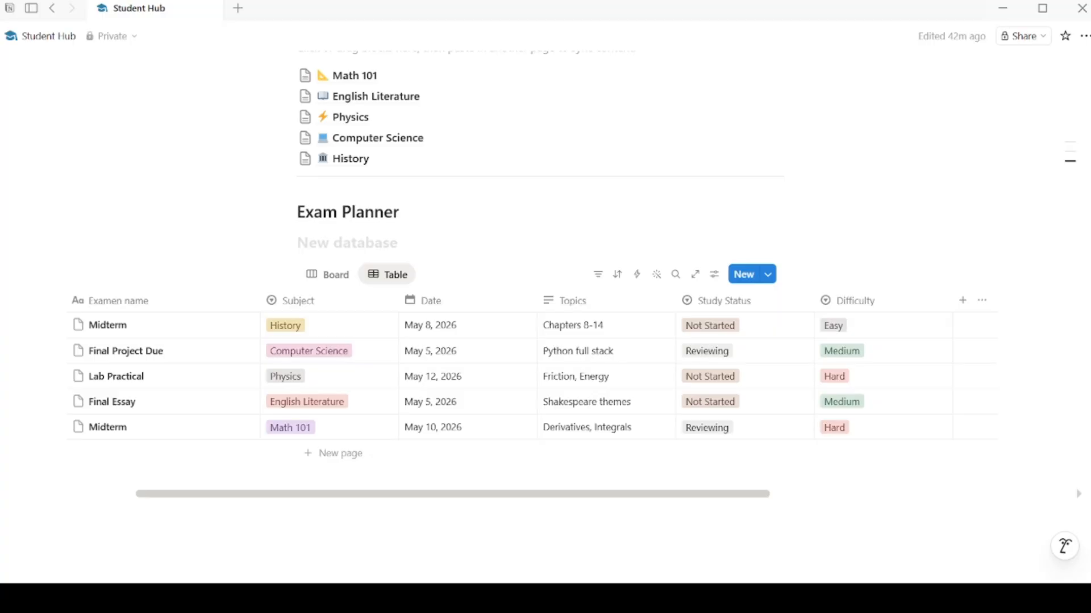
left_click(340, 278)
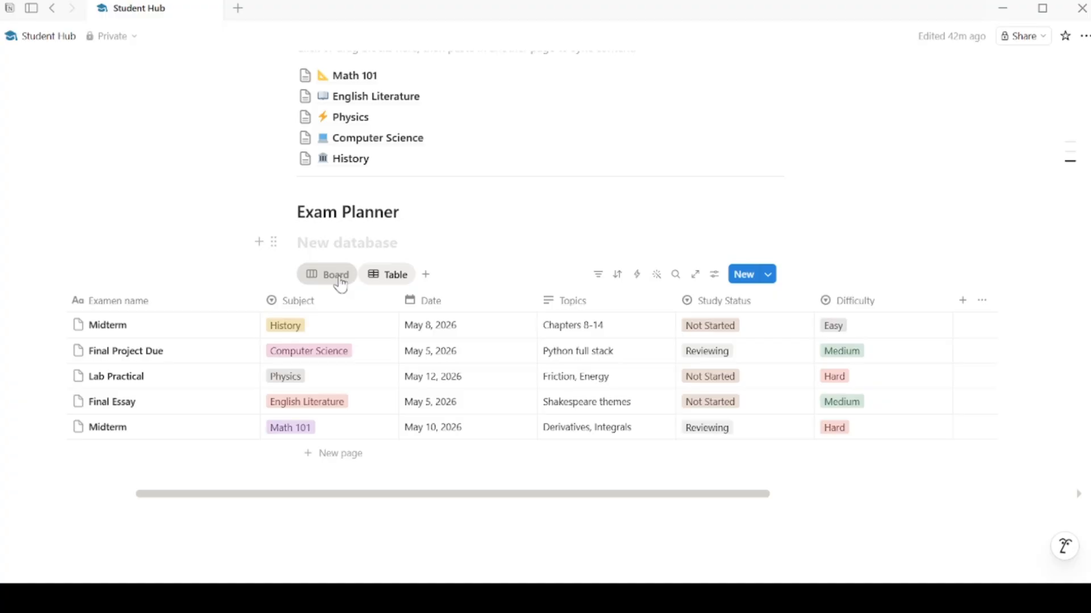
left_click(339, 278)
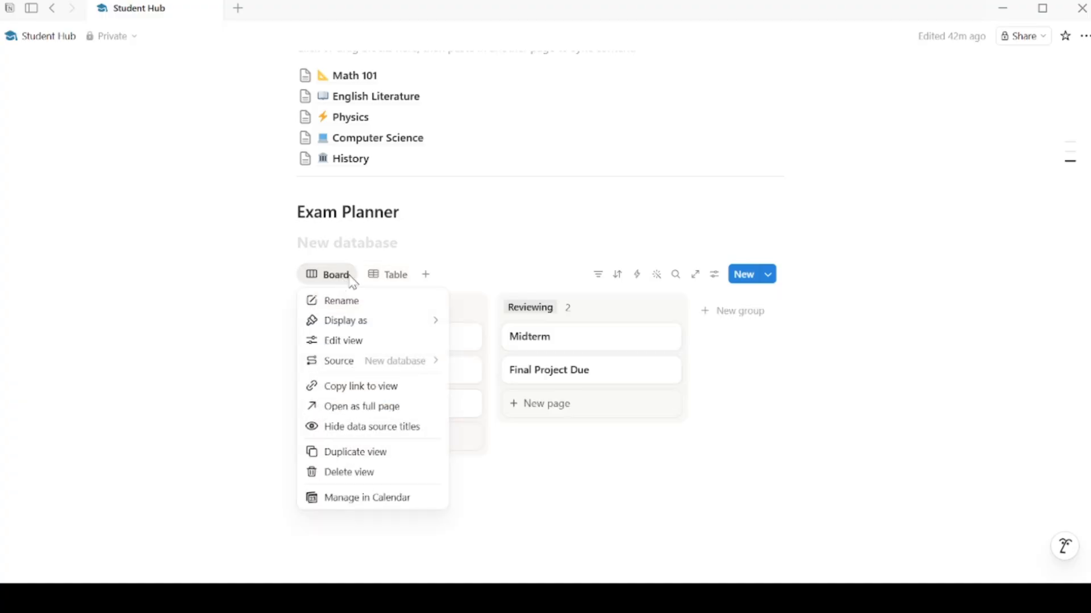
left_click(794, 429)
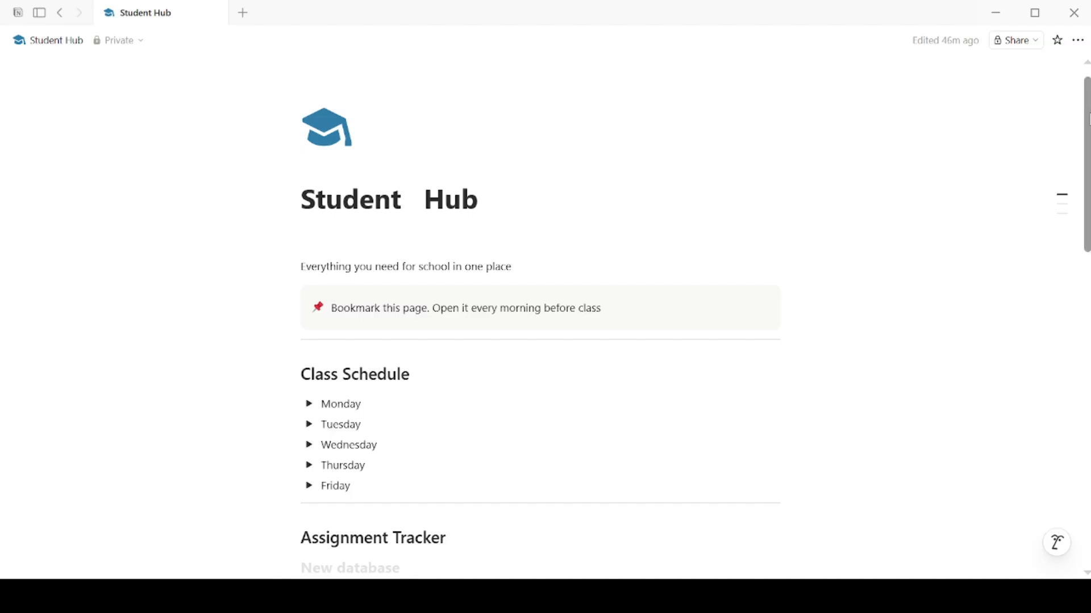
- Review the whole Student Hub page, including the class schedule, all Assignment Tracker columns, the subject notes and the Exam Planner board
left_click_drag(1086, 165, 1087, 274)
scroll(681, 397, "right", 1)
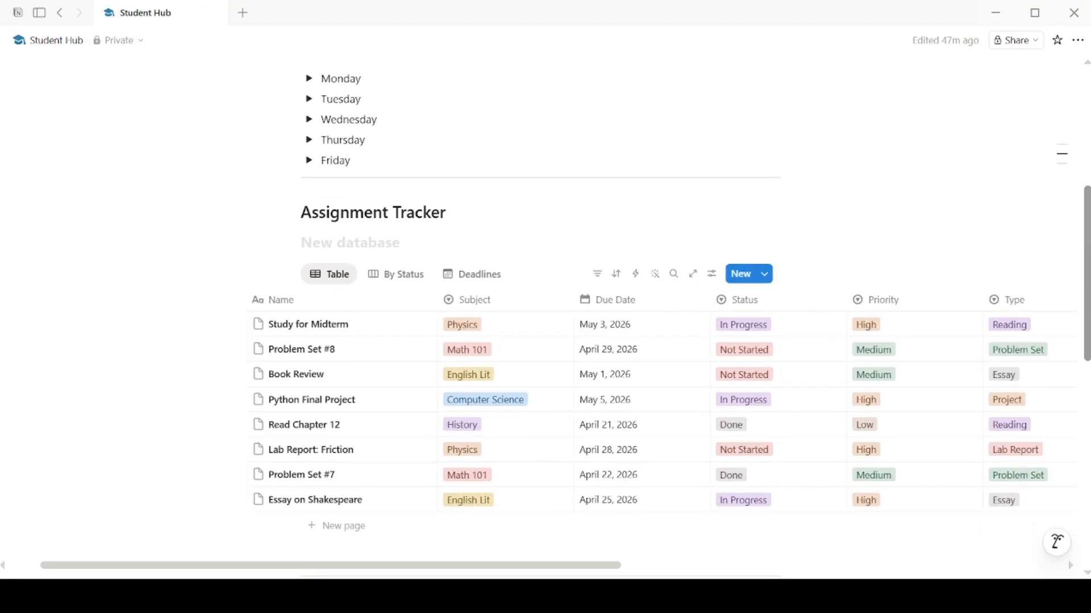
scroll(682, 398, "down", 2)
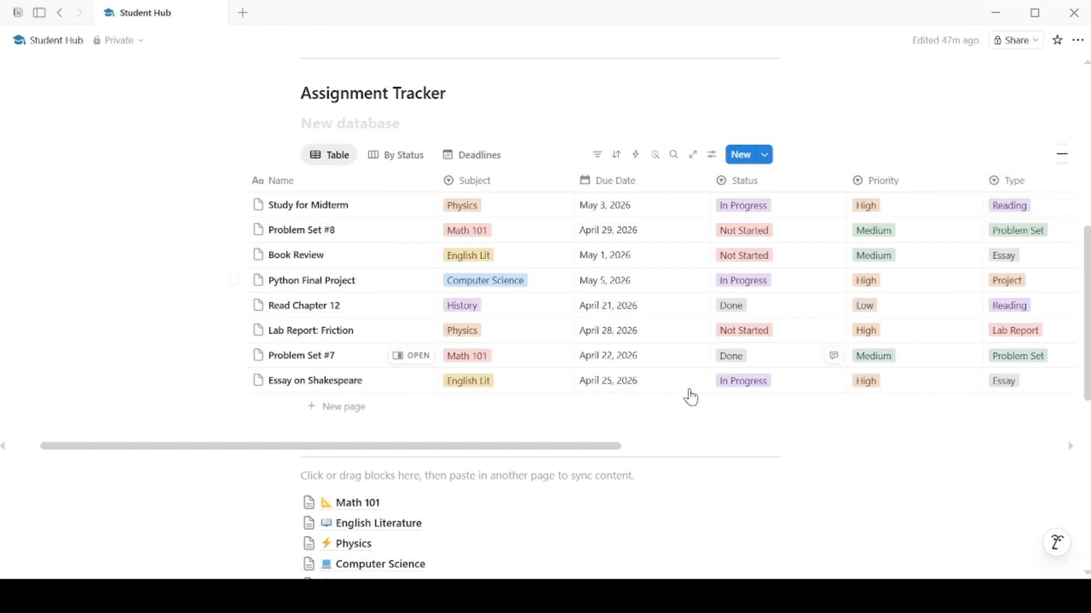
left_click_drag(613, 453, 691, 454)
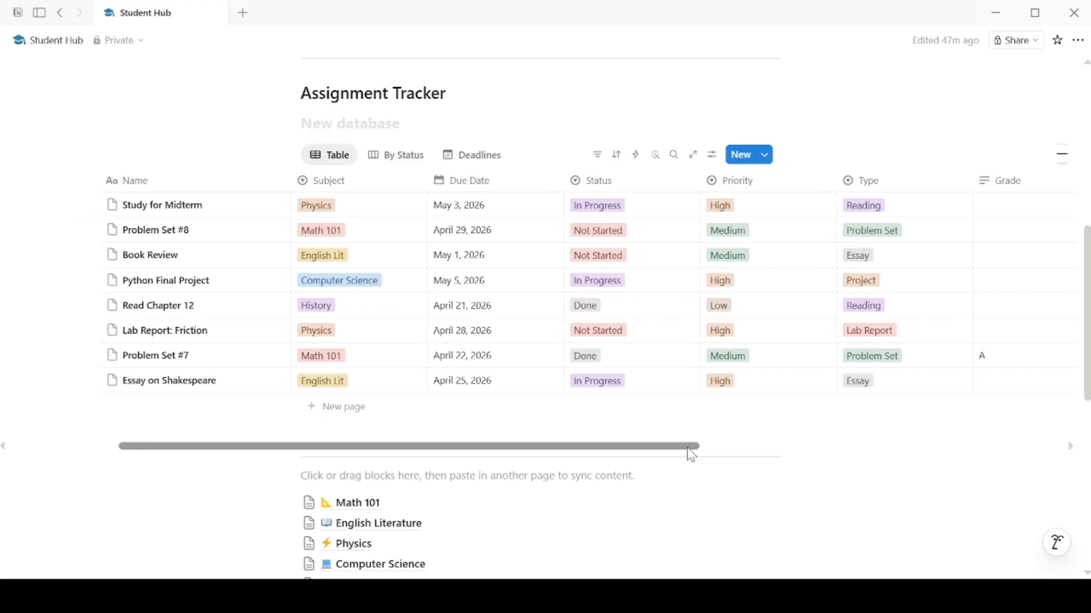
scroll(546, 318, "down", 8)
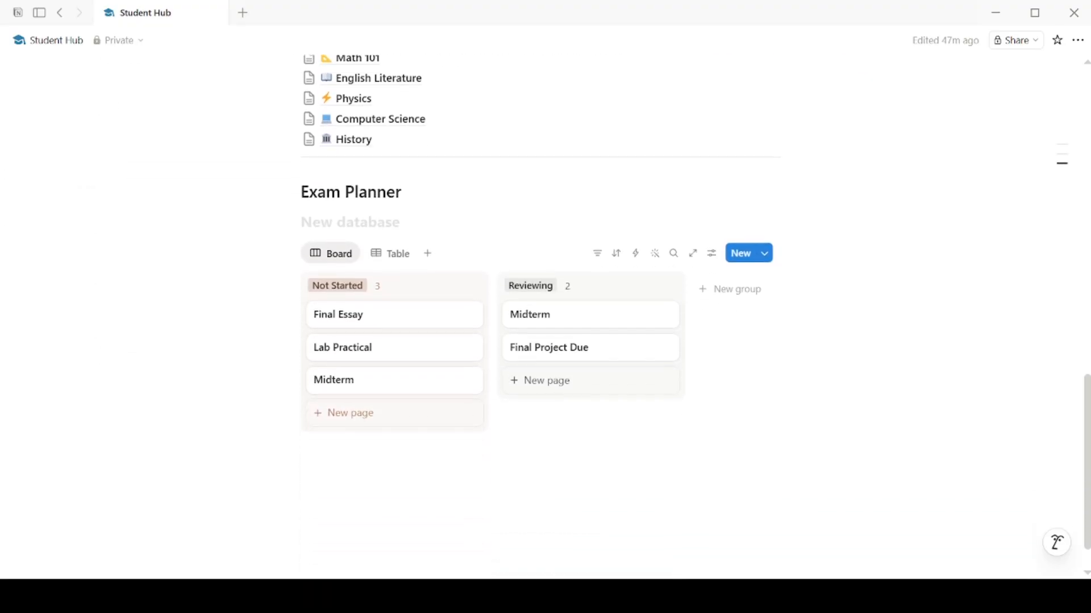
scroll(545, 318, "up", 3)
scroll(546, 318, "up", 10)
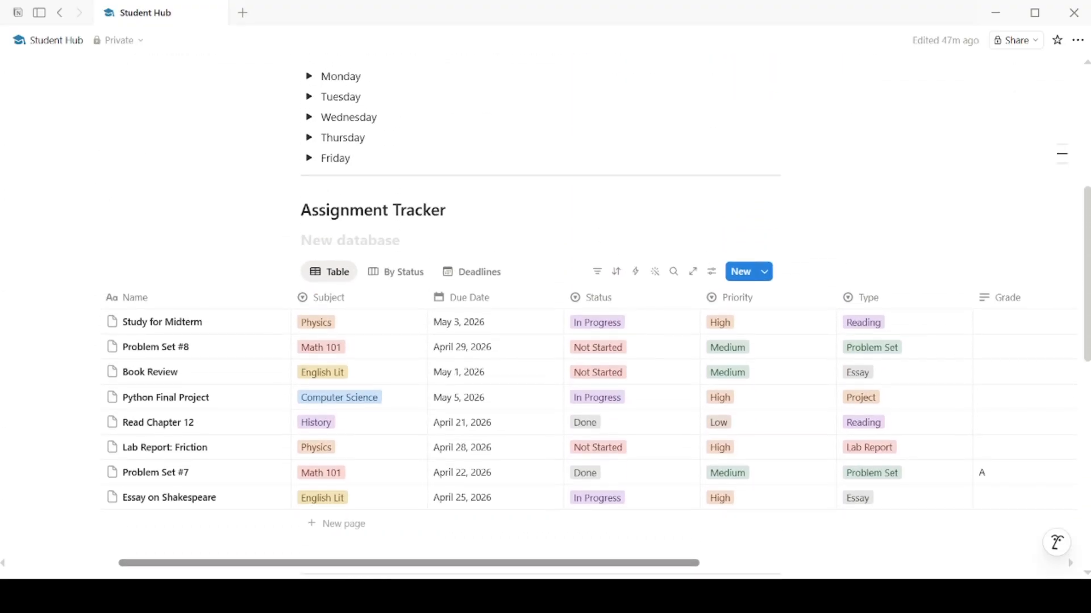
scroll(546, 318, "up", 2)
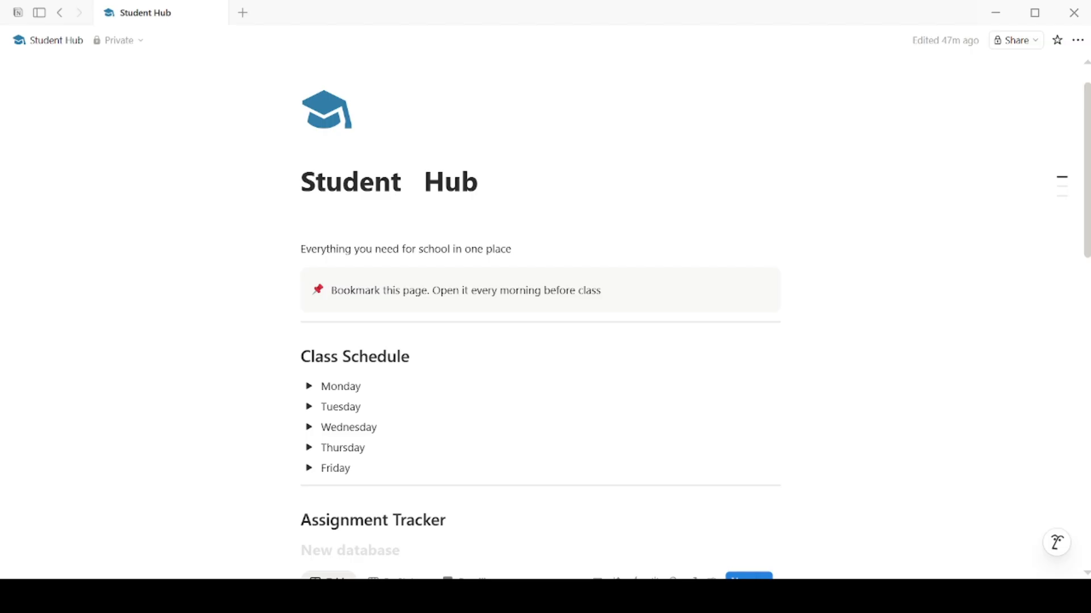
key("ctrl+minus")
key("ctrl+minus")
key("ctrl+minus")
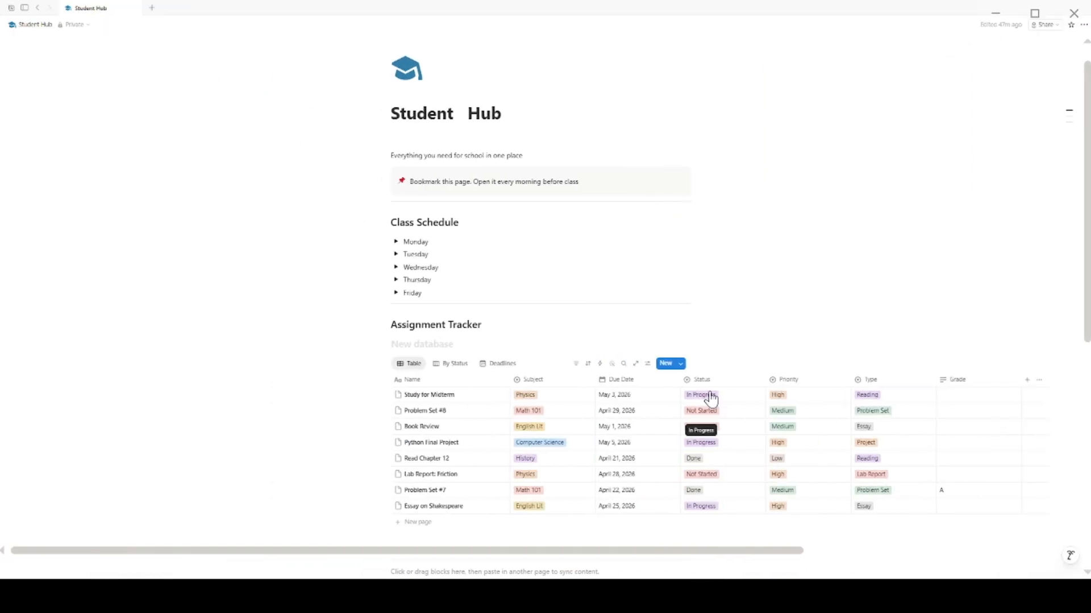
mouse_move(1085, 321)
left_mouse_down()
mouse_move(1085, 494)
mouse_move(1068, 372)
mouse_move(1074, 316)
left_mouse_up()
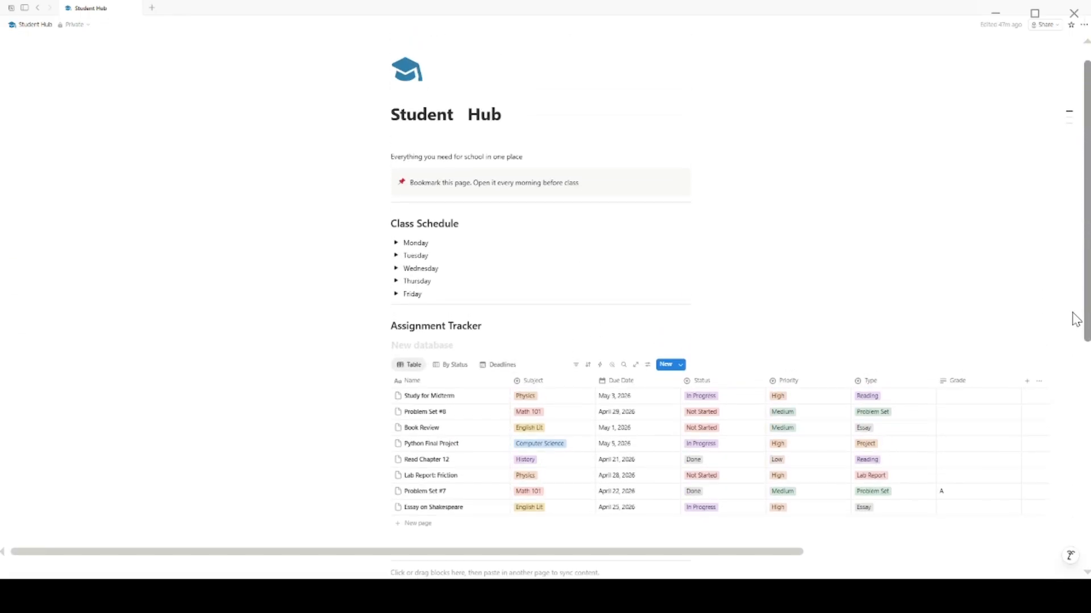